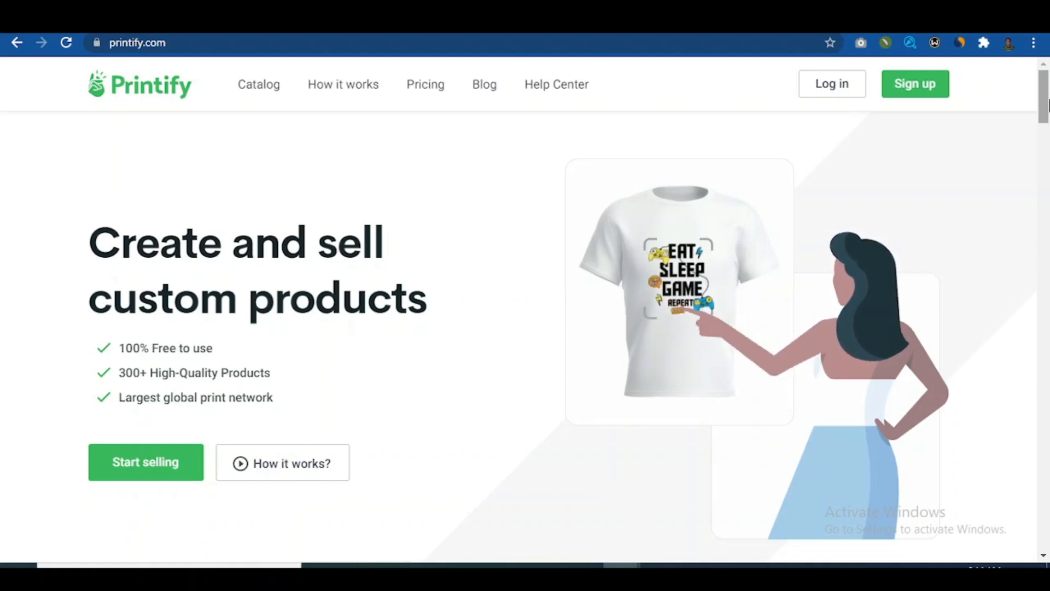
- Look over the Printify home page and read through Wikipedia's list of hobbies
mouse_move(1049, 100)
mouse_down()
mouse_move(1049, 113)
mouse_move(1048, 92)
mouse_up()
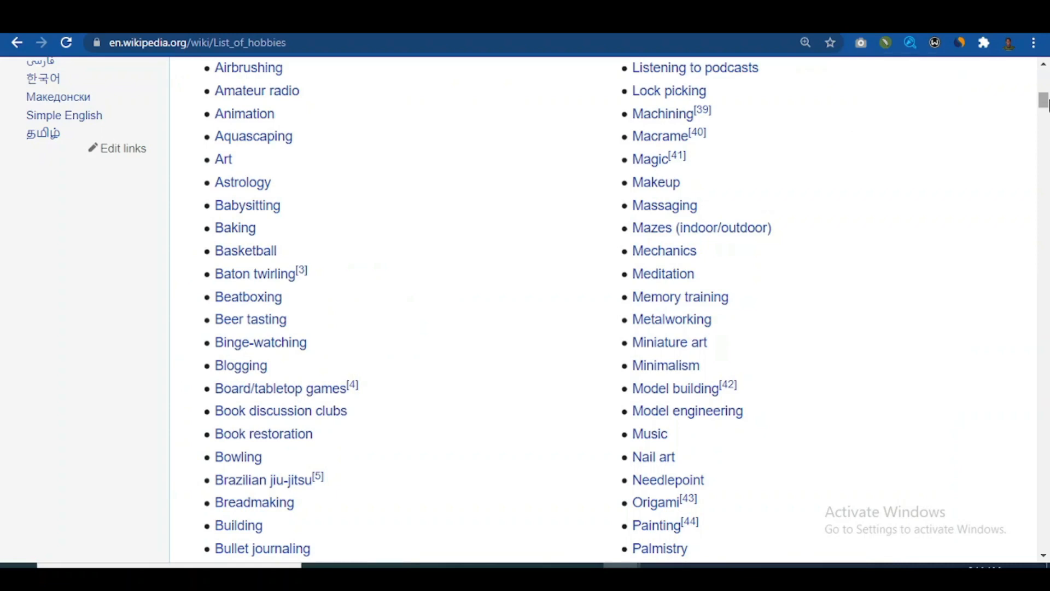
drag(1048, 104, 1046, 133)
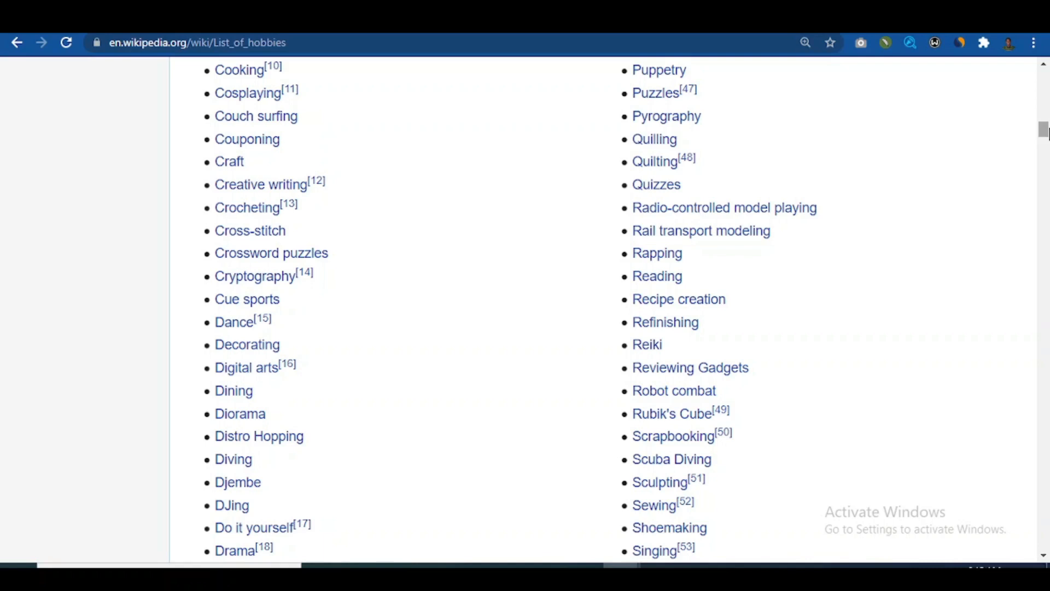
scroll(304, 217, down, 18)
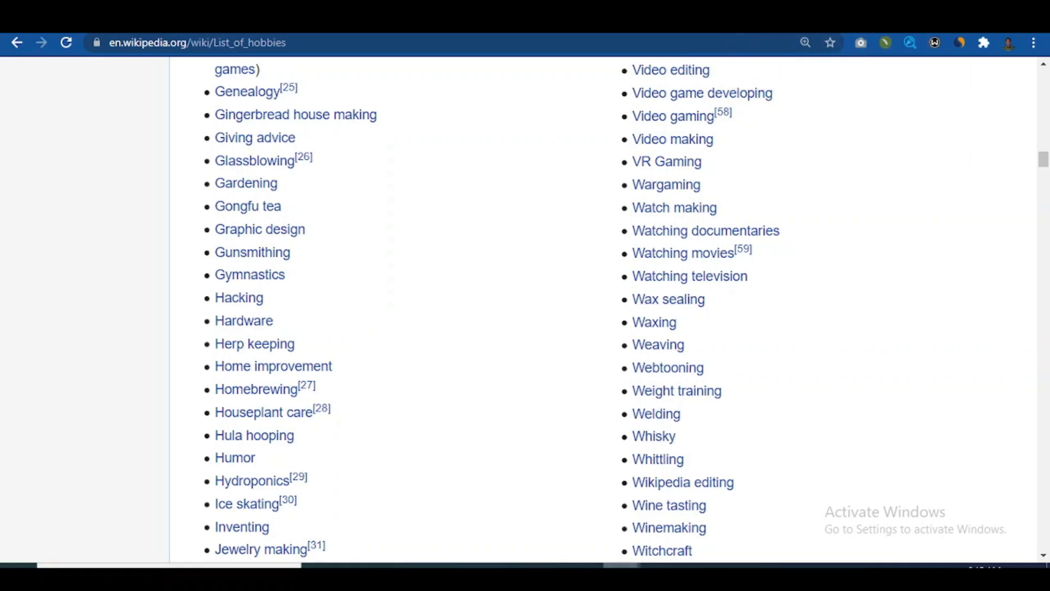
- Switch to the YouTube channel, open the video "How To Make Money On Fiverr in 2021 (WITHOUT ANY SKILLS)", pause it and view its description
click(703, 500)
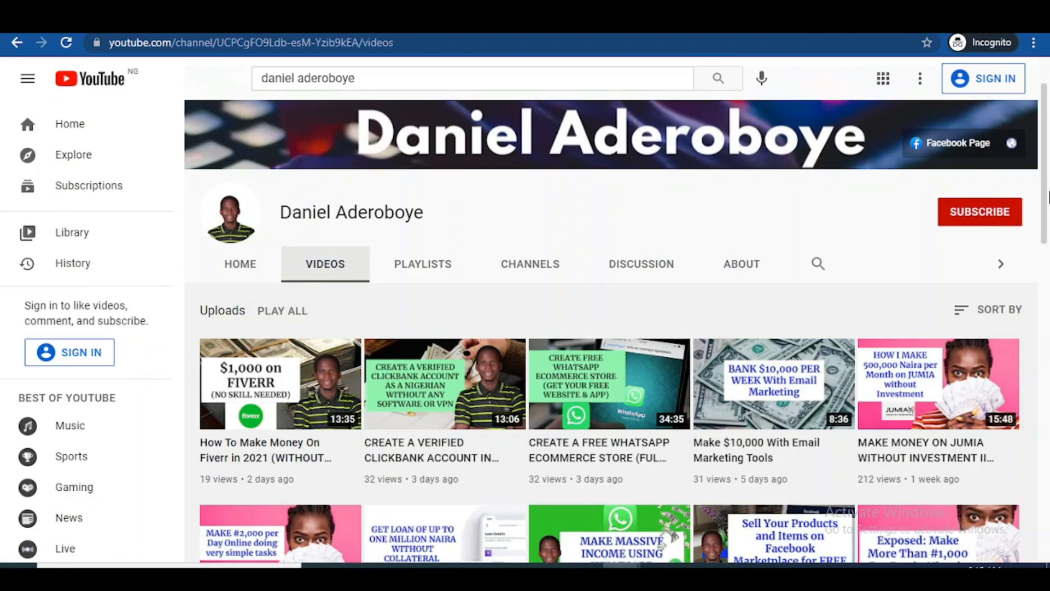
scroll(492, 356, down, 1)
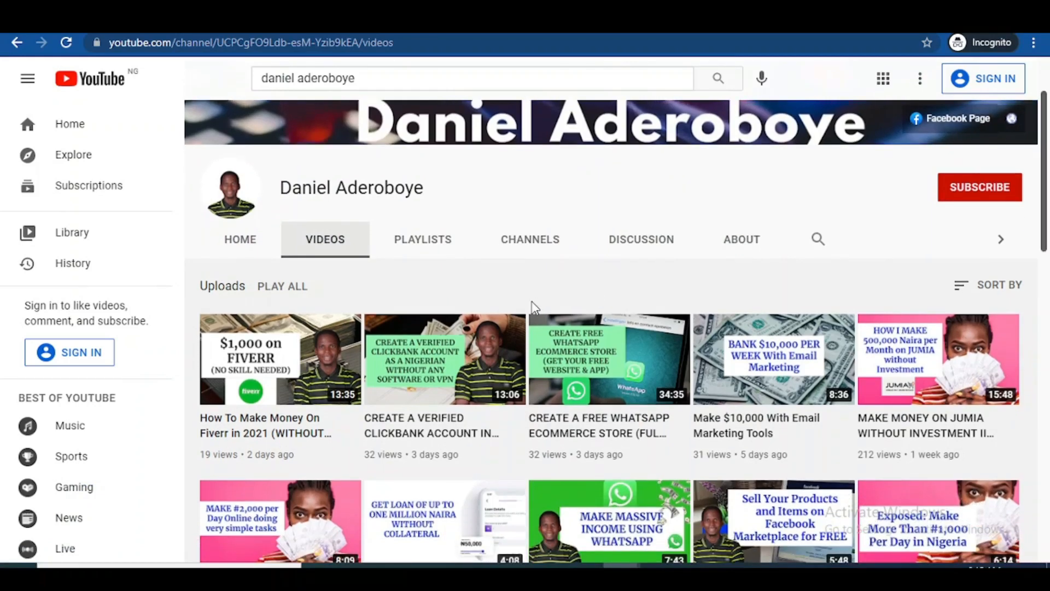
click(300, 357)
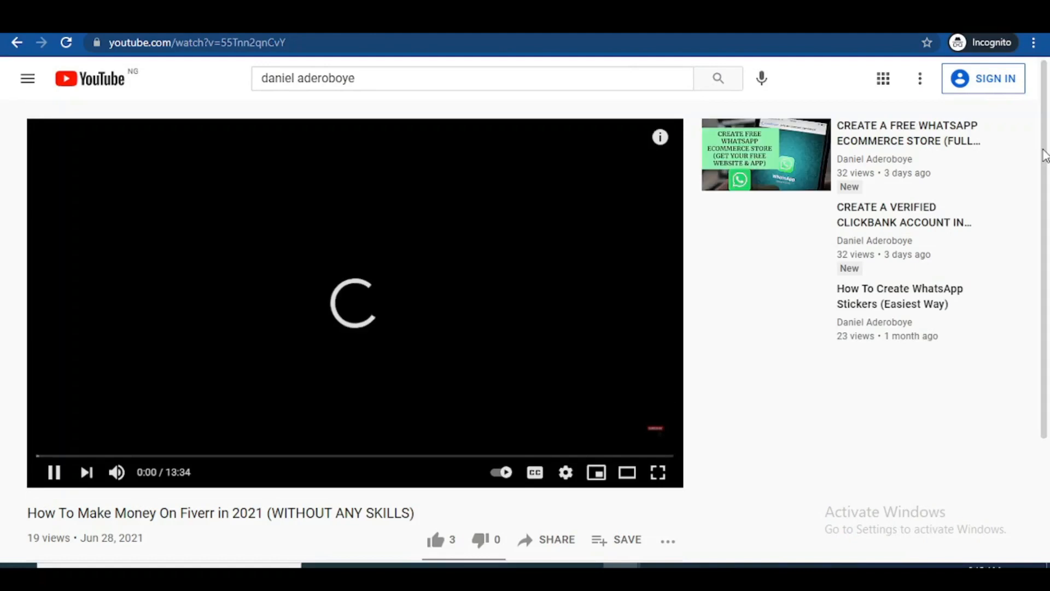
scroll(503, 268, down, 1)
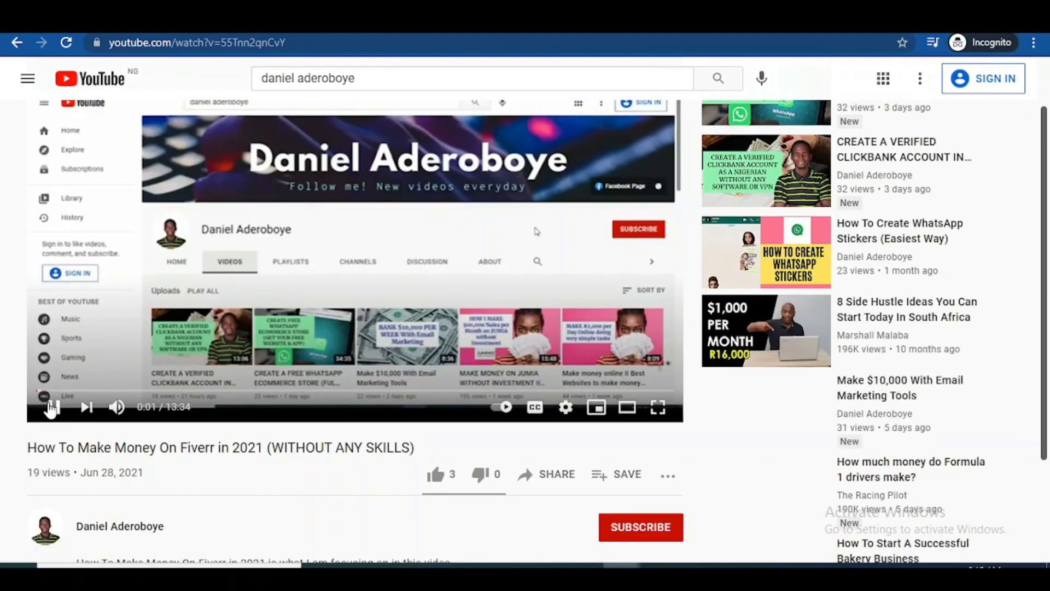
click(50, 407)
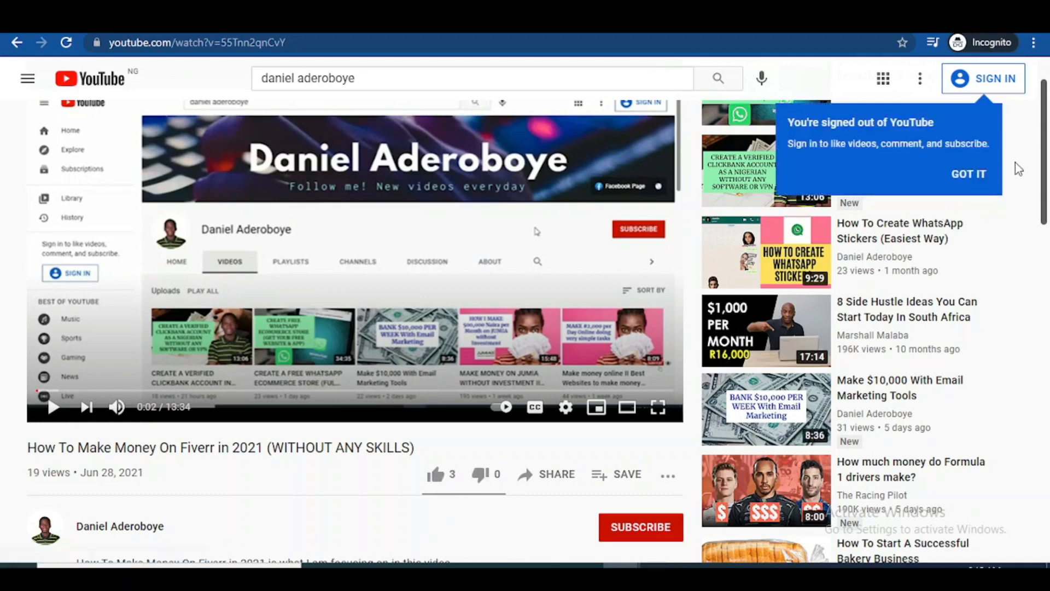
scroll(1045, 195, down, 2)
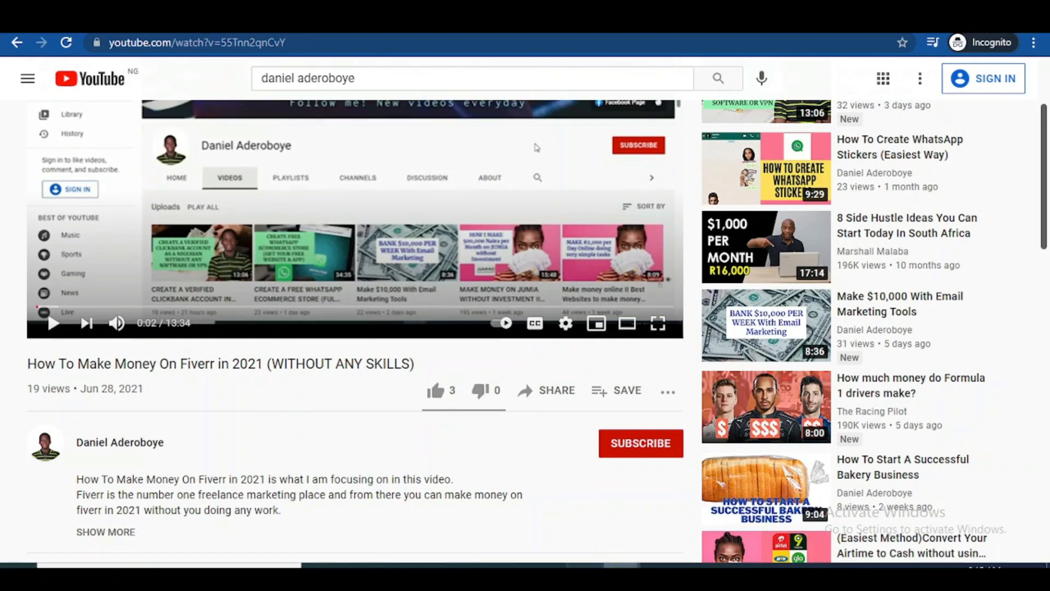
- Return to the Printify home page and review its three headline benefits and the sections on profits, scaling and product selection
mouse_move(620, 565)
click(585, 532)
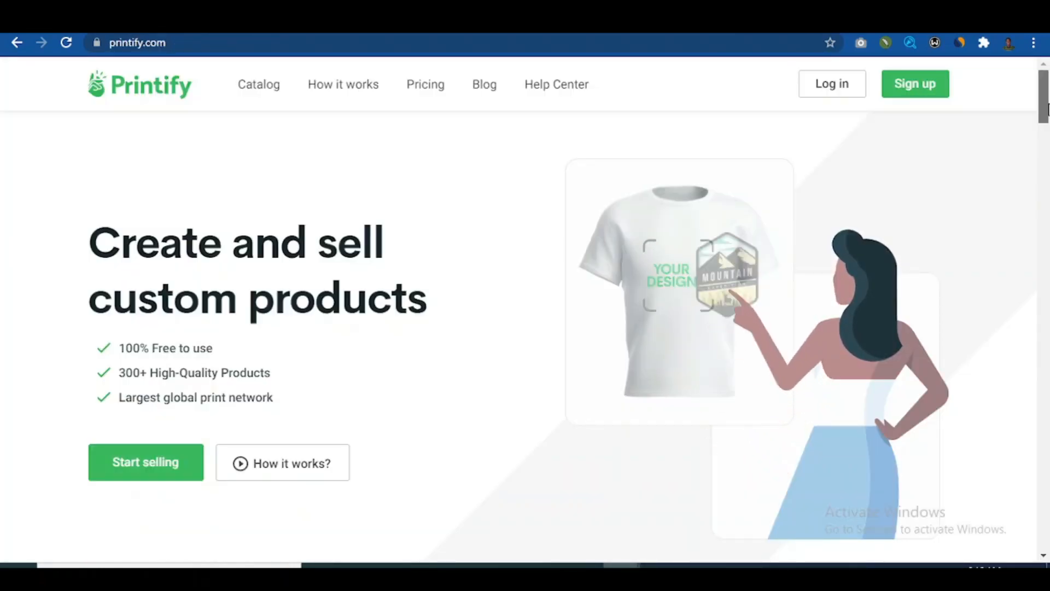
scroll(895, 105, down, 1)
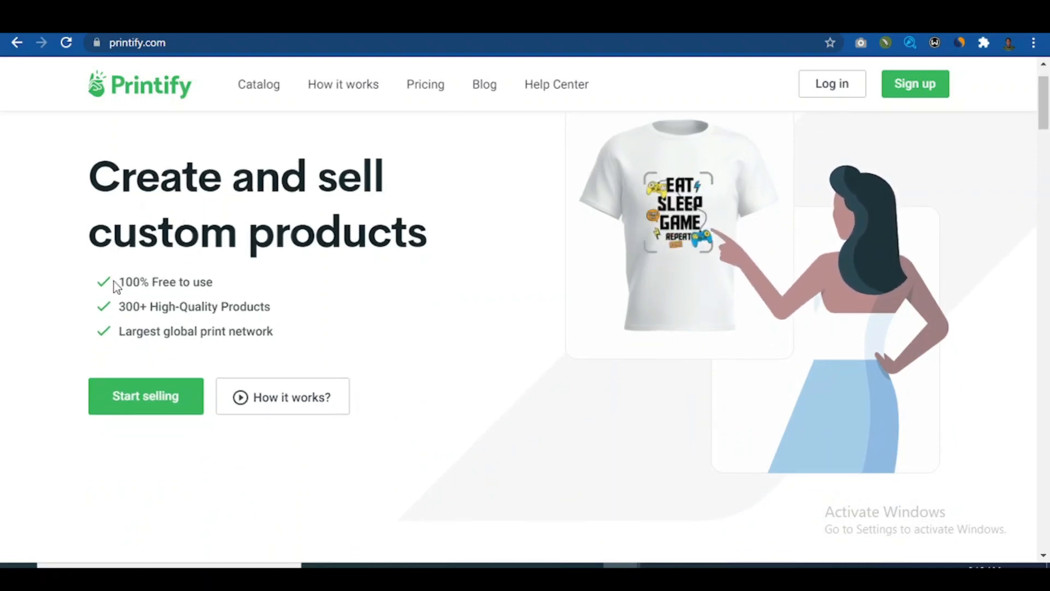
drag(118, 283, 232, 306)
click(155, 300)
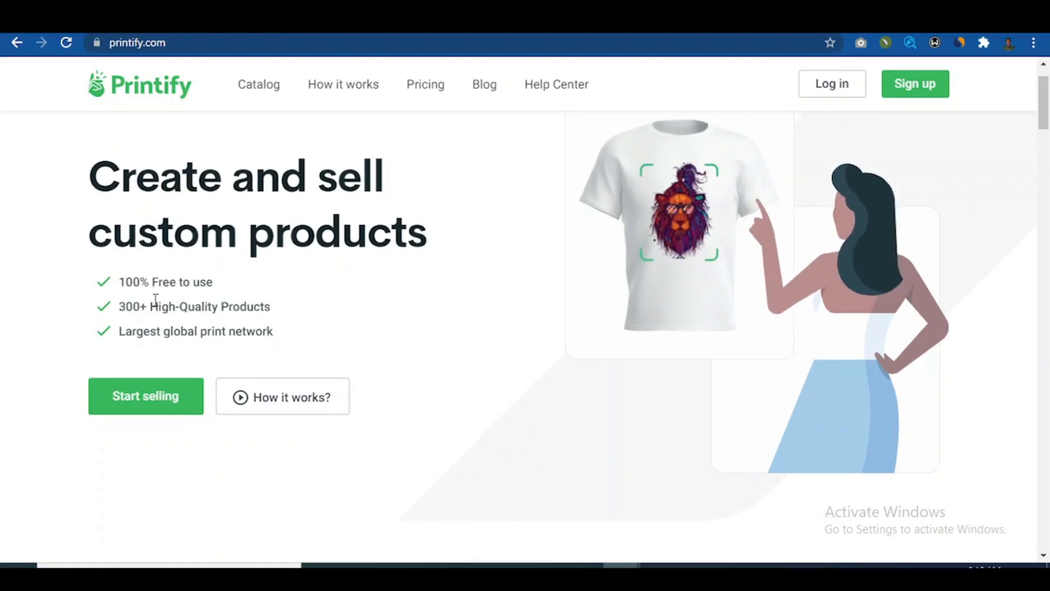
double_click(129, 306)
drag(144, 306, 262, 307)
drag(125, 332, 211, 334)
click(211, 335)
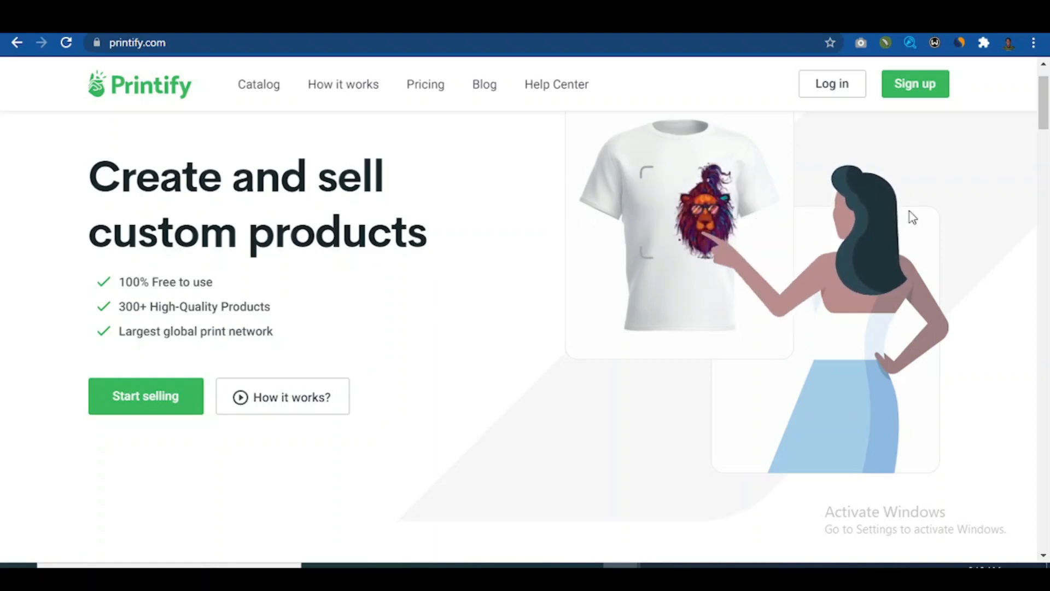
drag(1046, 112, 1046, 168)
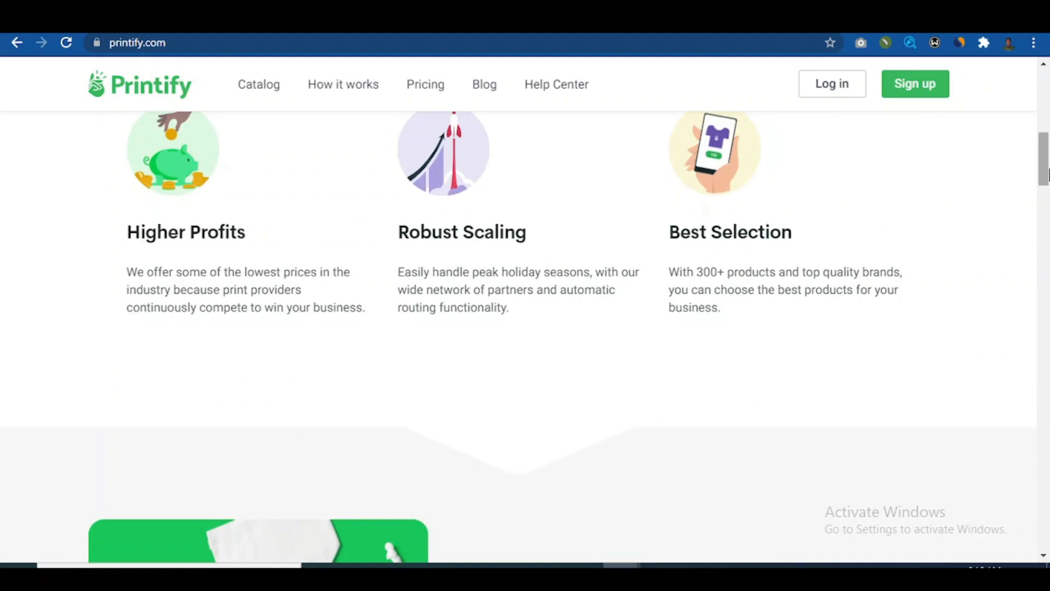
drag(1045, 170, 1047, 81)
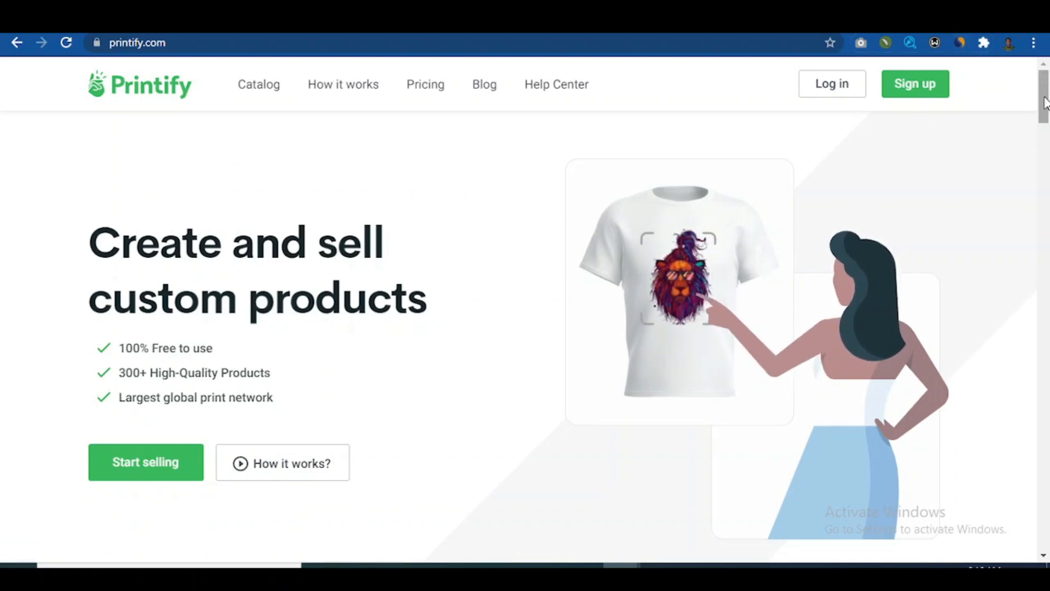
- Examine the SimilarWeb statistics for printify.com, including ranks, visits over time, engagement figures and geography
scroll(1047, 93, down, 4)
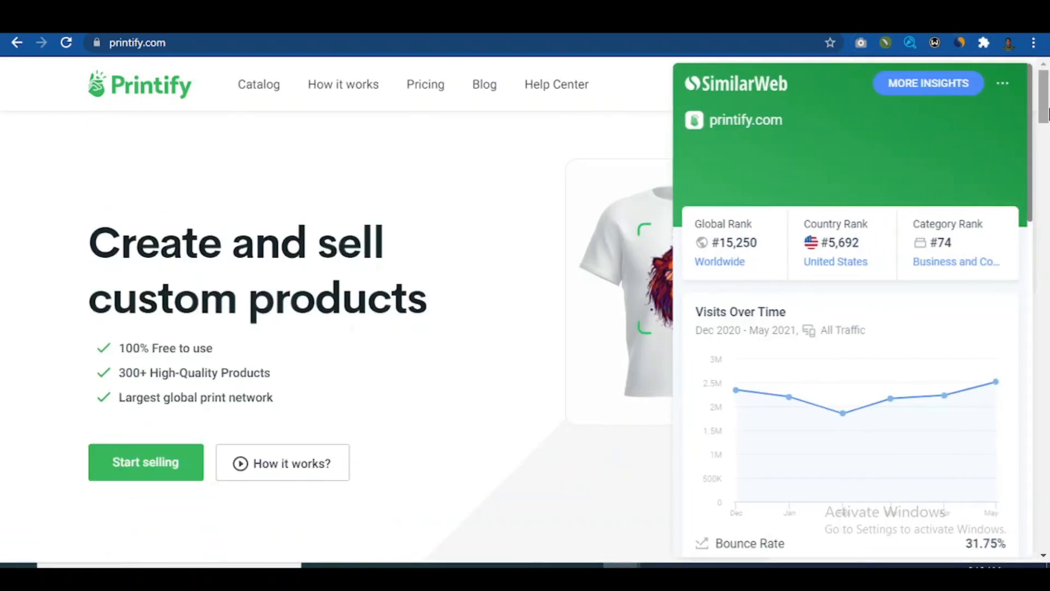
drag(1048, 112, 1031, 172)
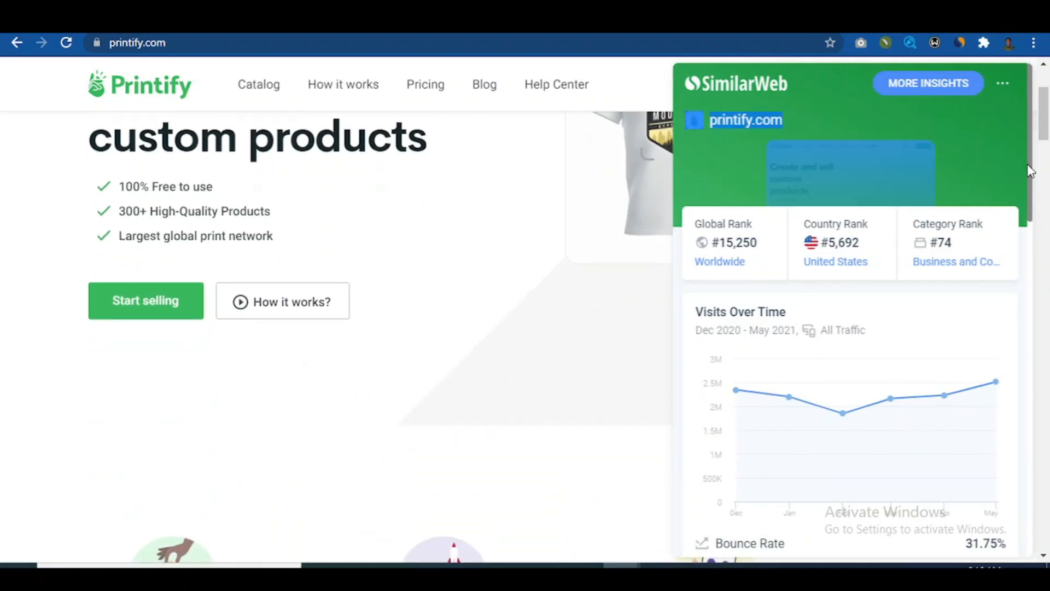
click(1031, 249)
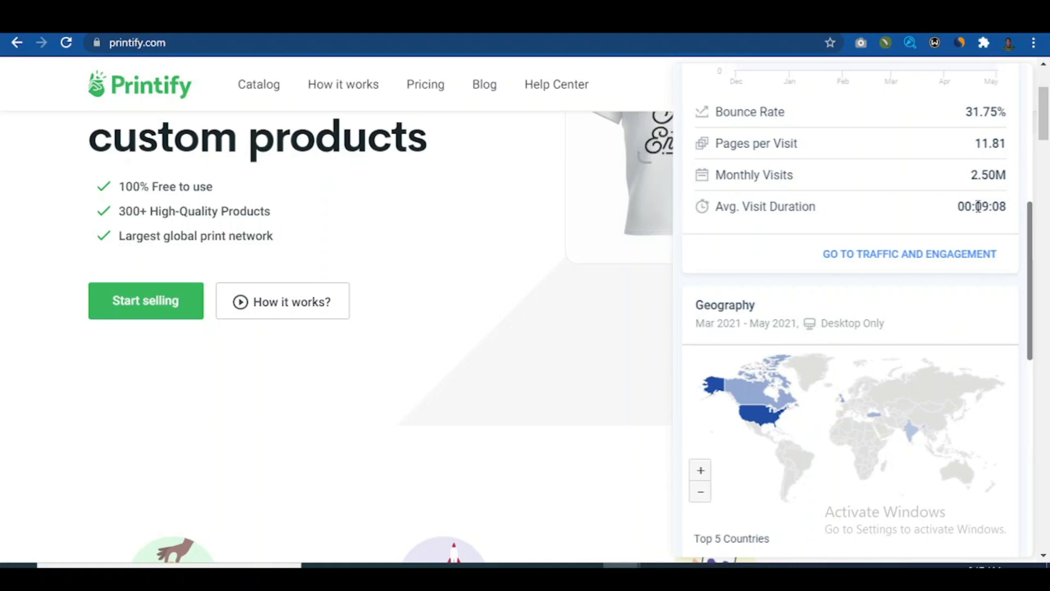
drag(979, 207, 1027, 335)
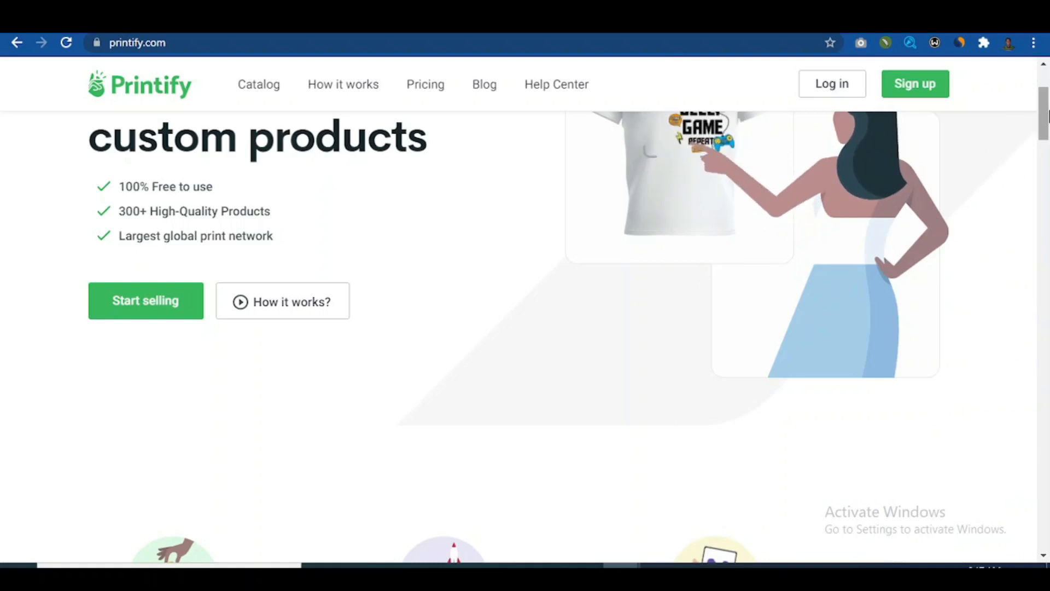
- Sign up for a Printify account by continuing with the first listed Google account
scroll(1046, 110, up, 3)
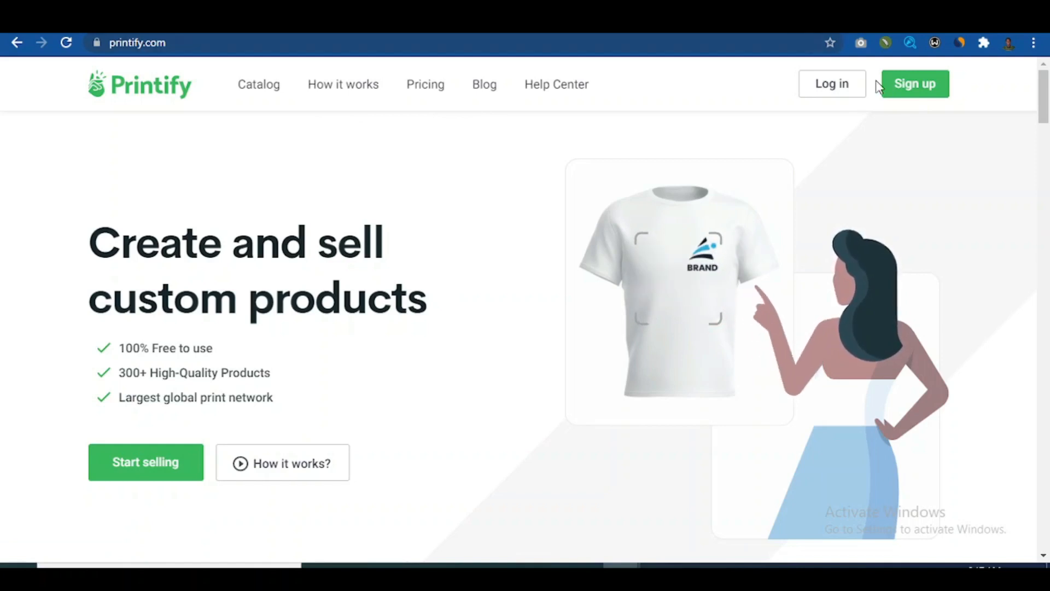
click(904, 101)
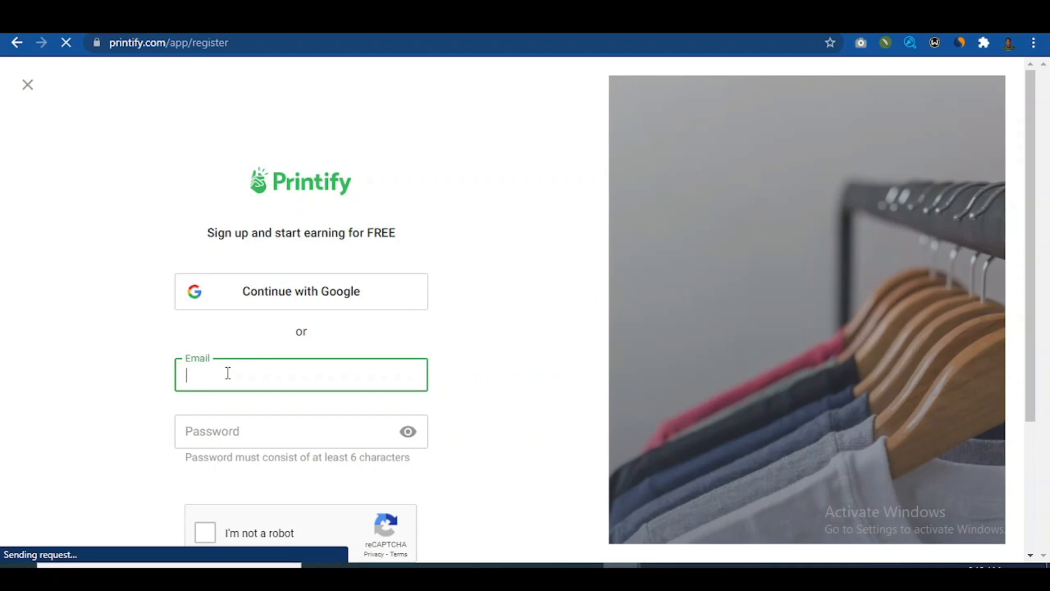
click(293, 292)
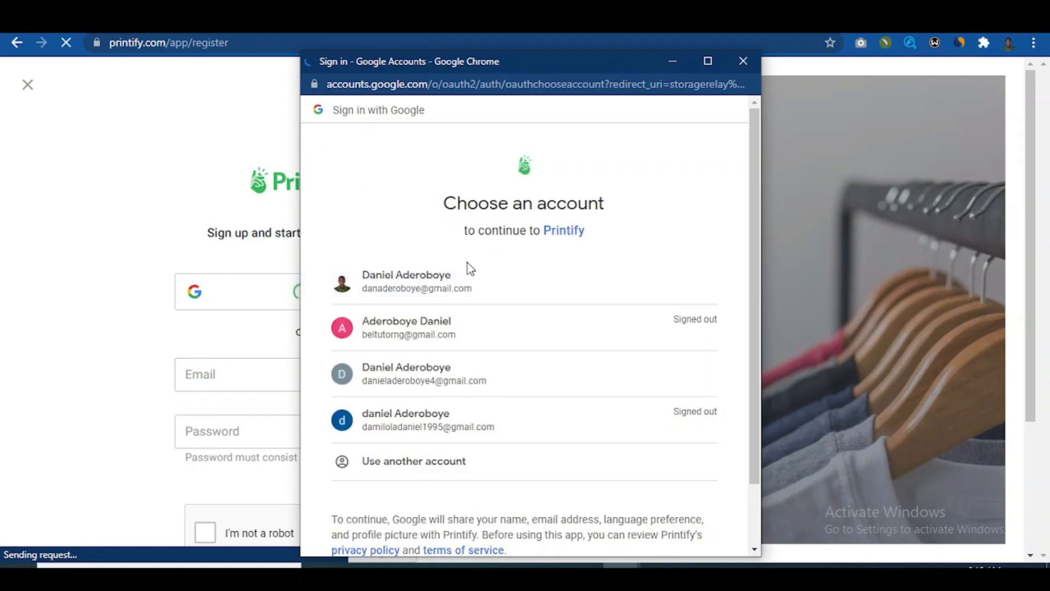
click(361, 288)
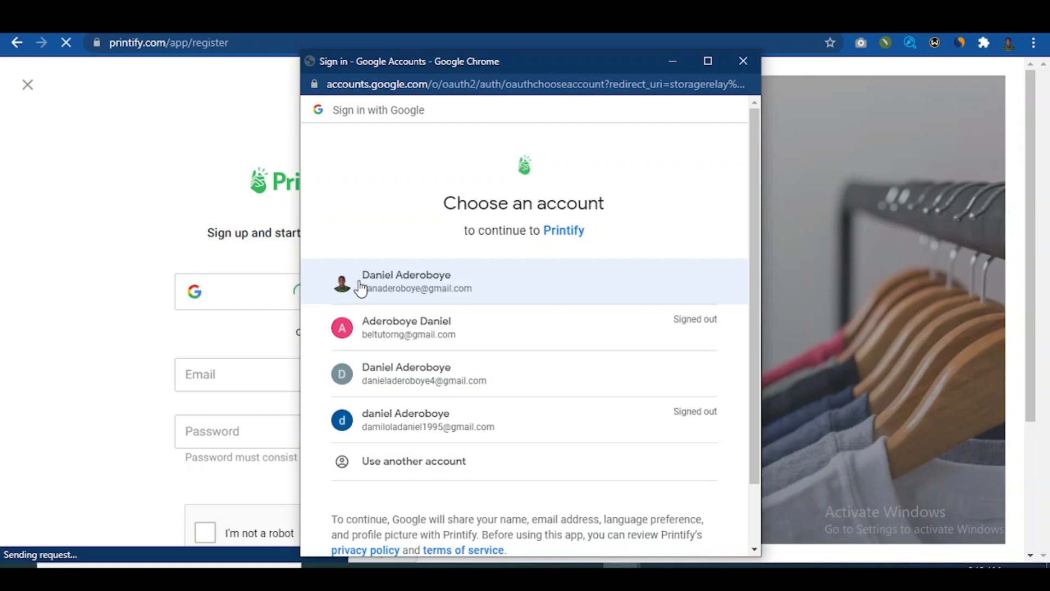
click(360, 283)
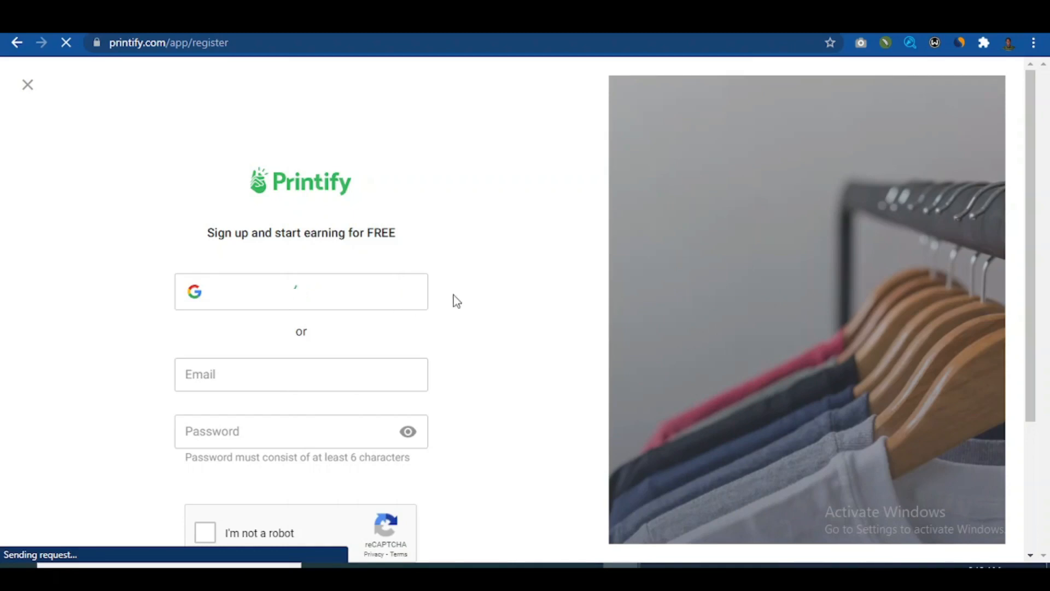
drag(1034, 187, 1034, 230)
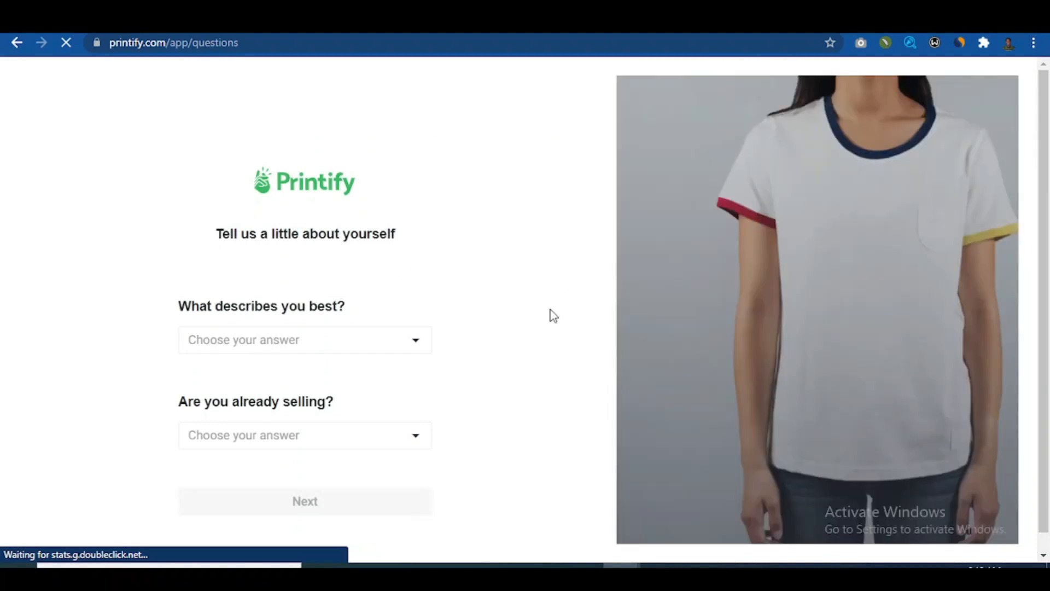
- Answer the profile questions with "Content creator" as the best description and "Yes, I sell offline" for already selling
scroll(492, 366, down, 1)
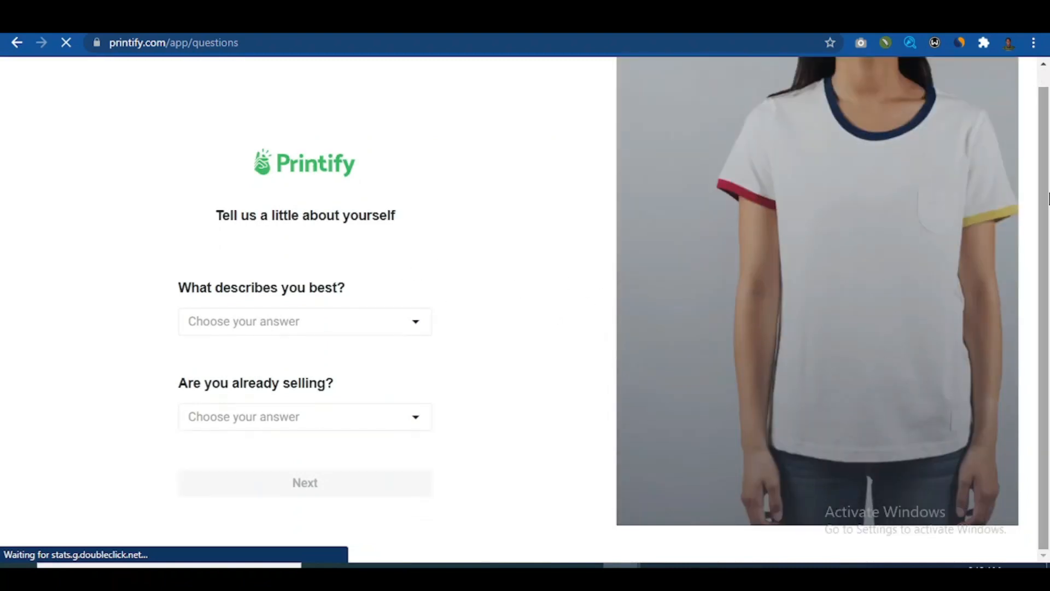
click(415, 328)
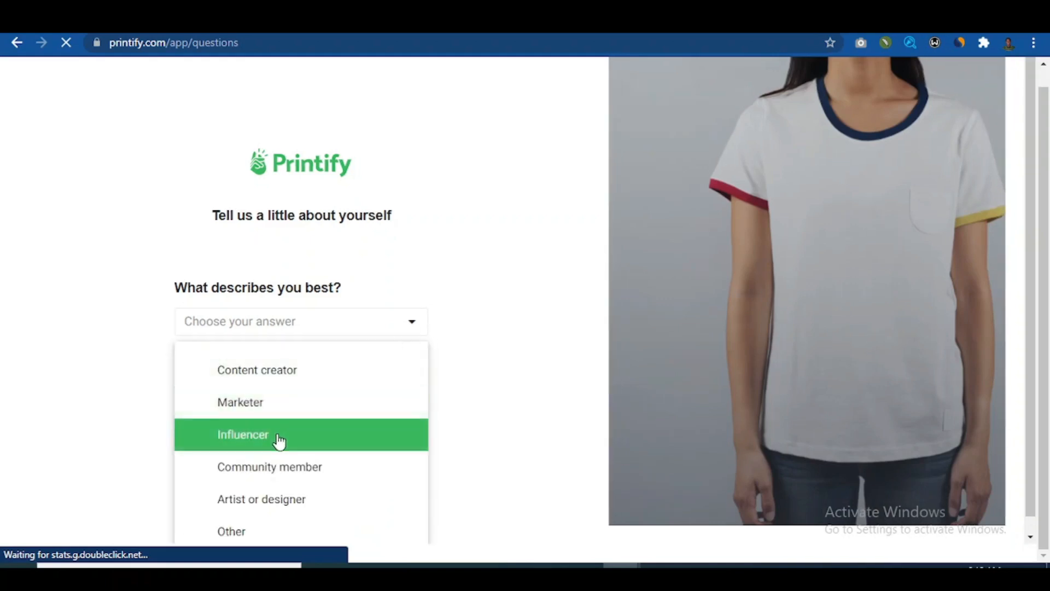
click(293, 383)
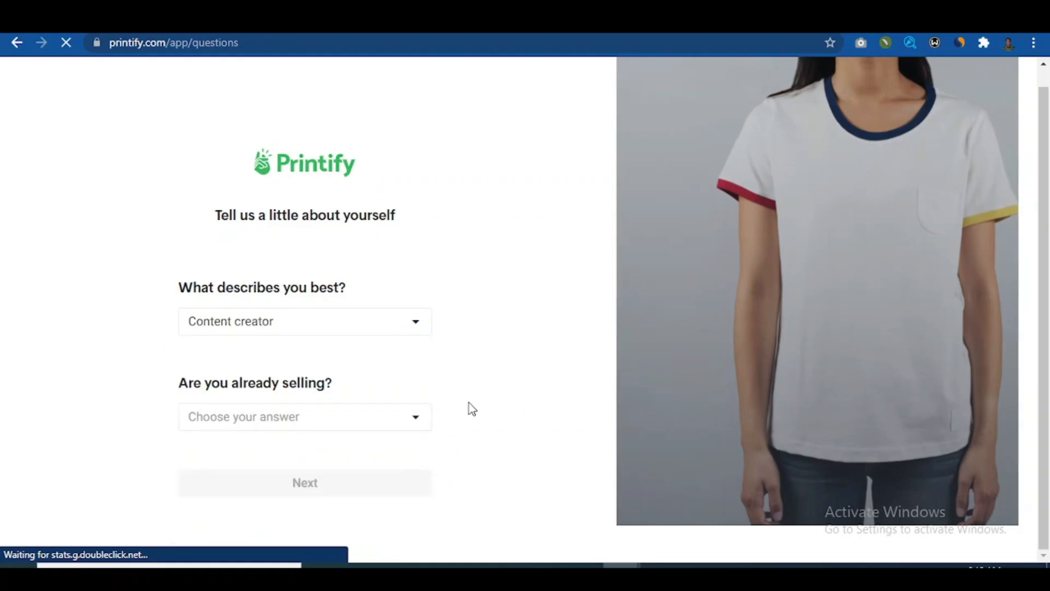
click(411, 418)
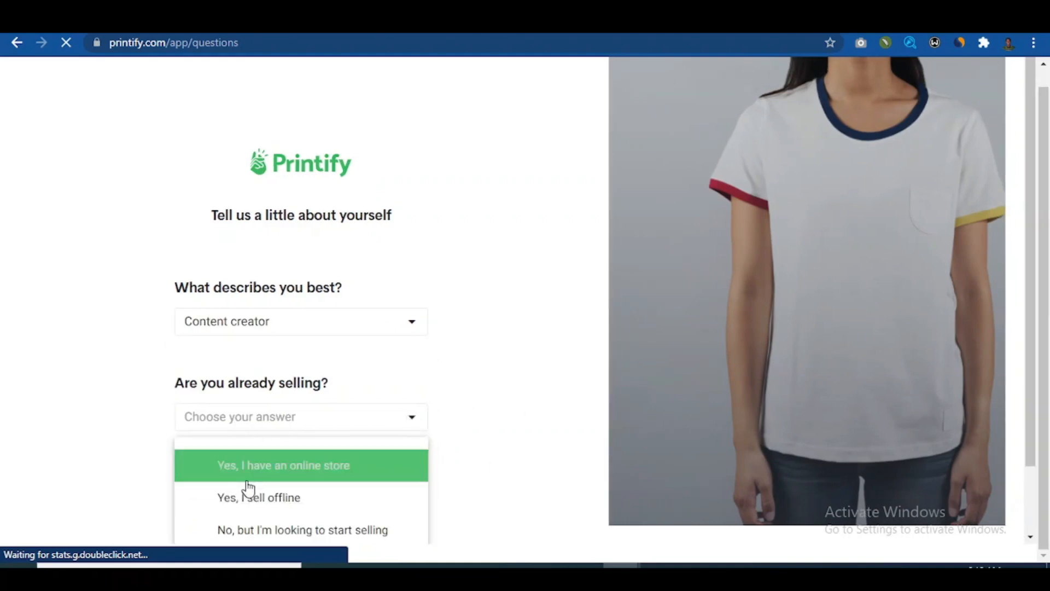
click(304, 504)
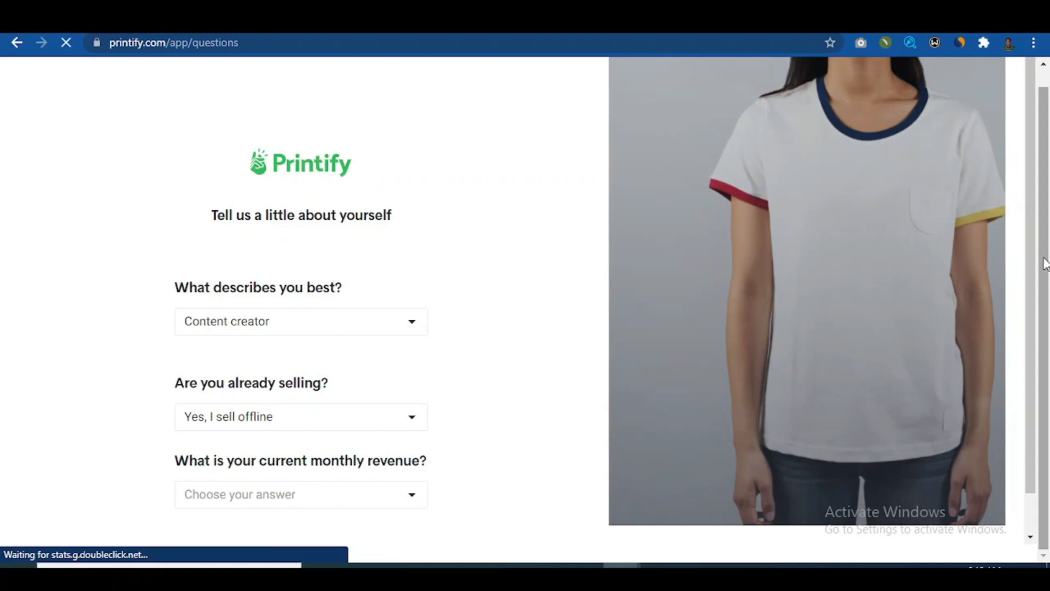
- Set the current monthly revenue to "$500 USD - $5,000 USD" and submit the questionnaire
scroll(1028, 339, down, 1)
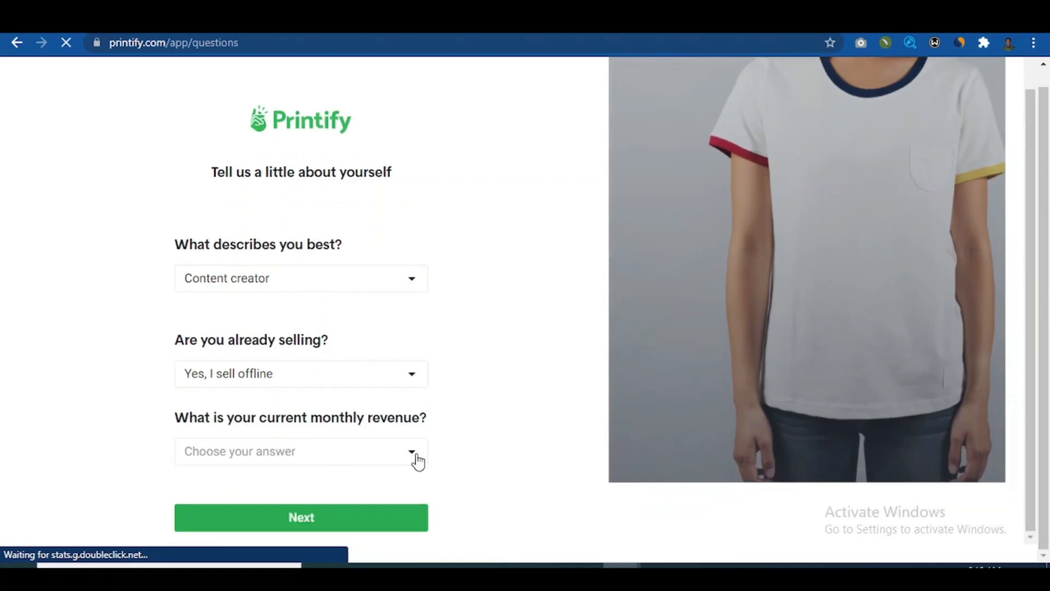
click(412, 454)
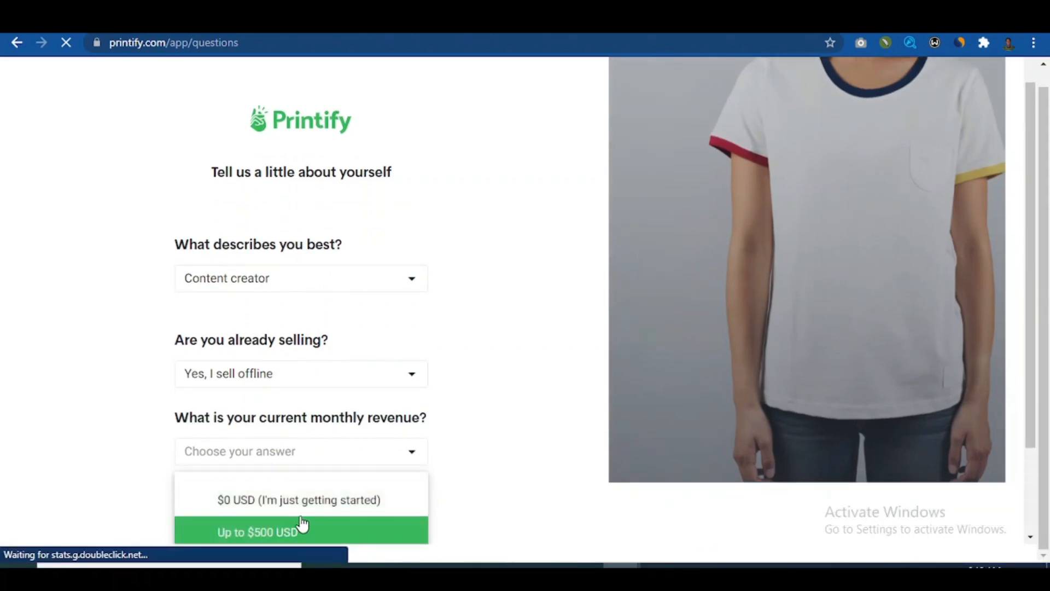
scroll(617, 390, down, 2)
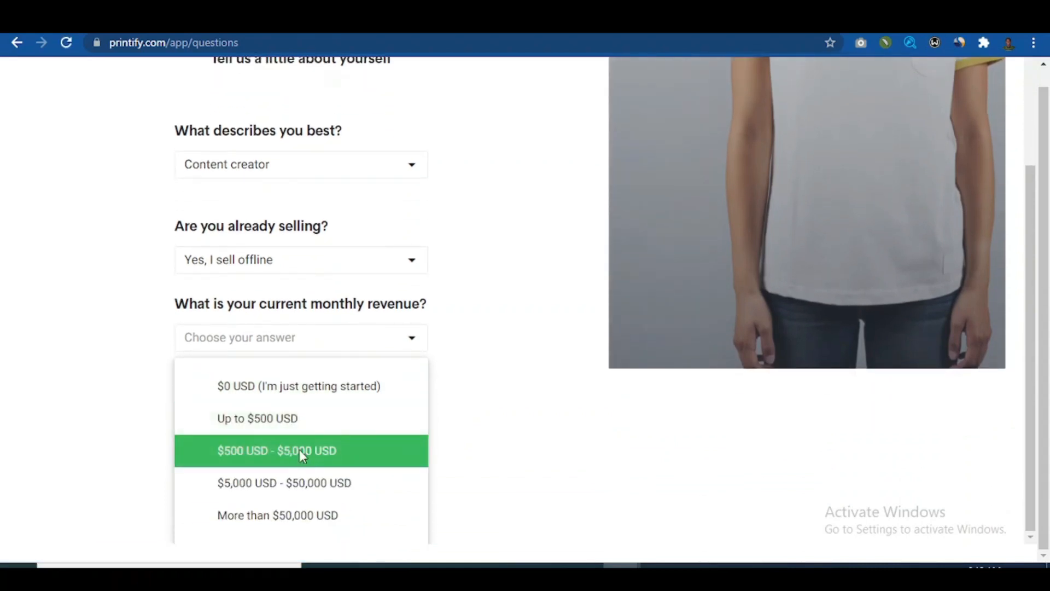
click(302, 451)
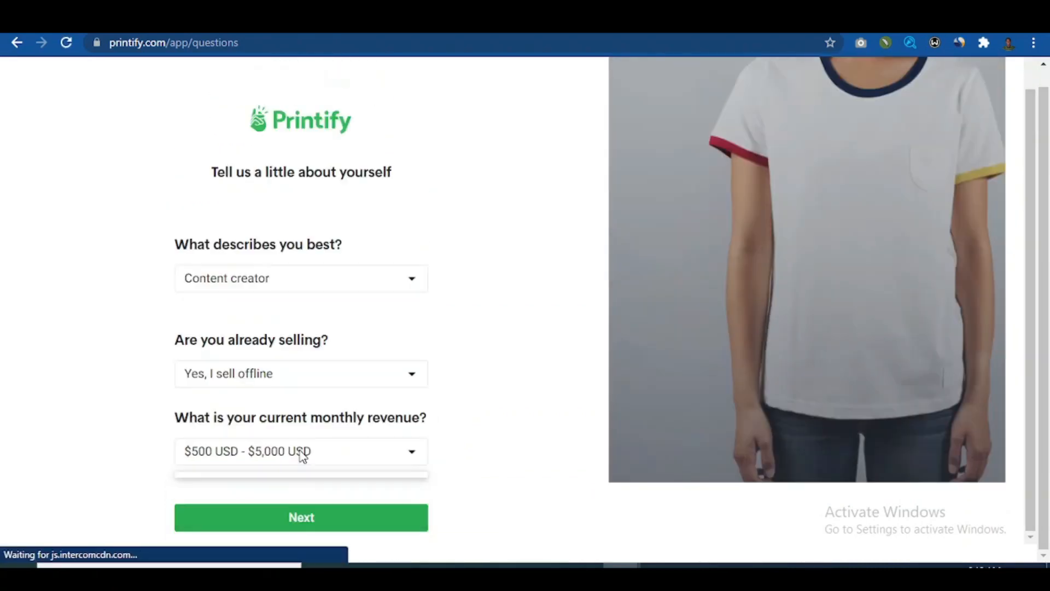
click(300, 526)
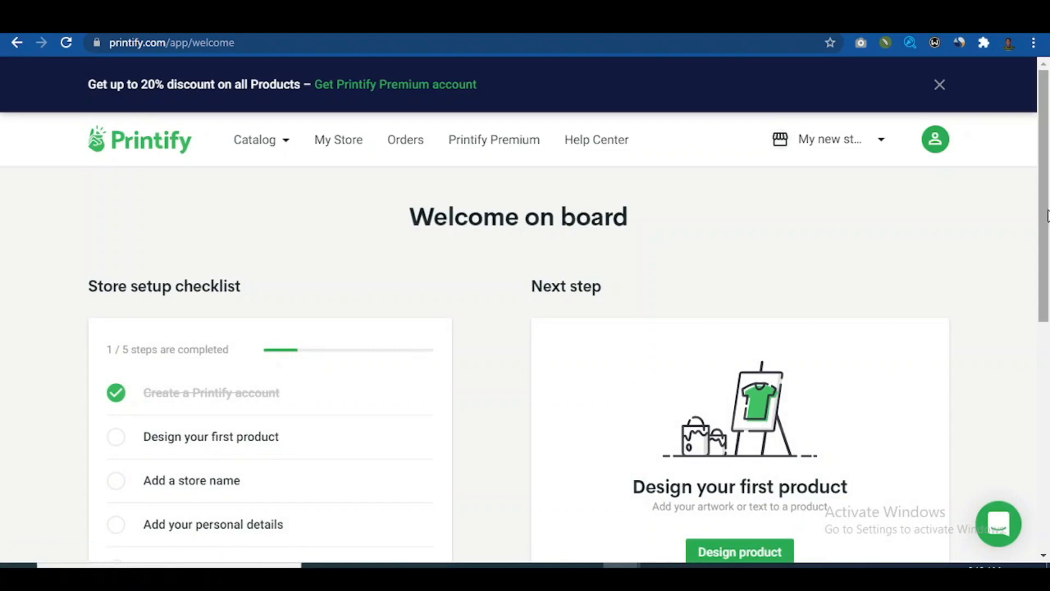
- Start designing the first product from the welcome page and open the Unisex Jersey Short Sleeve Tee from the catalog's Bestsellers
drag(1042, 226, 1047, 279)
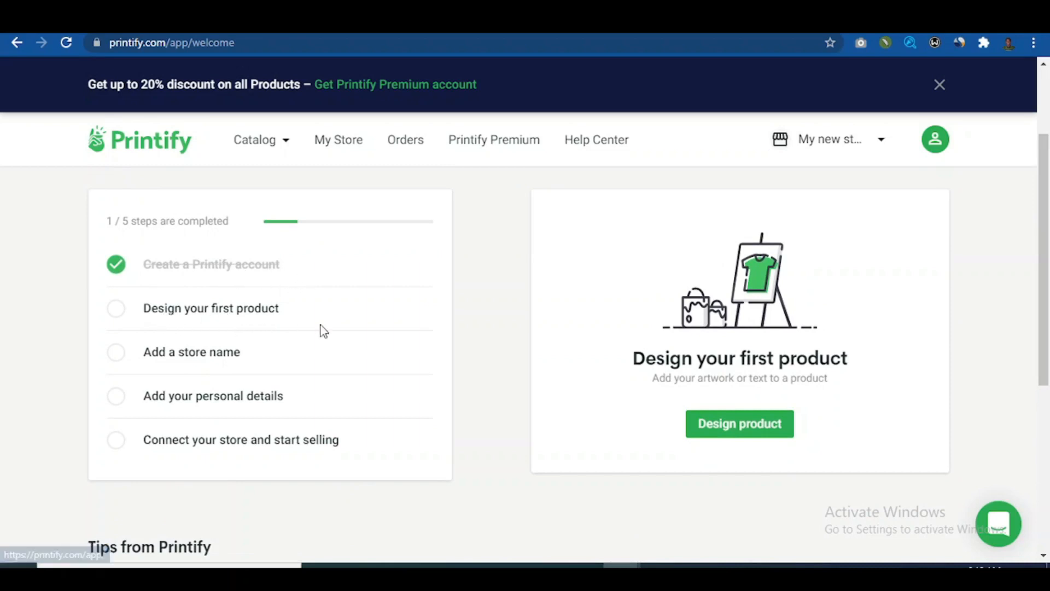
click(764, 428)
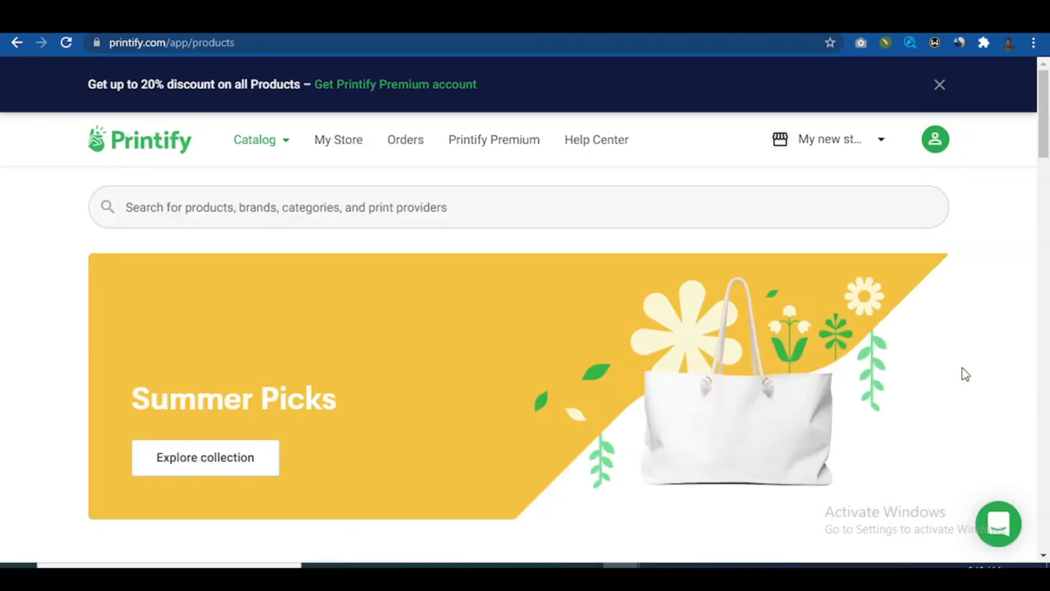
scroll(1048, 182, down, 5)
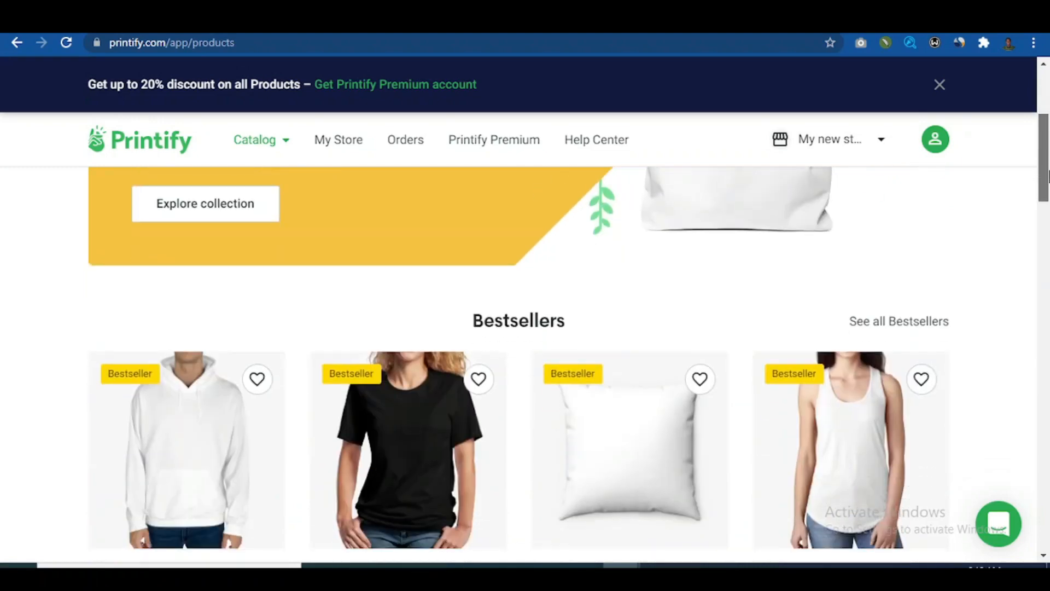
drag(1049, 184, 1049, 121)
scroll(1049, 131, down, 5)
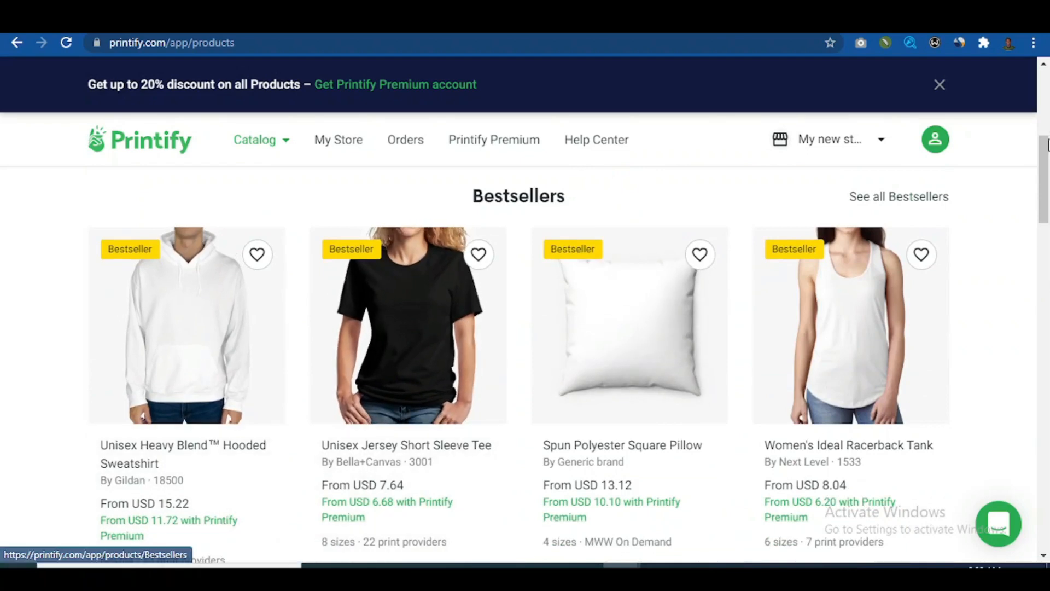
scroll(1048, 188, down, 2)
drag(1048, 189, 1049, 164)
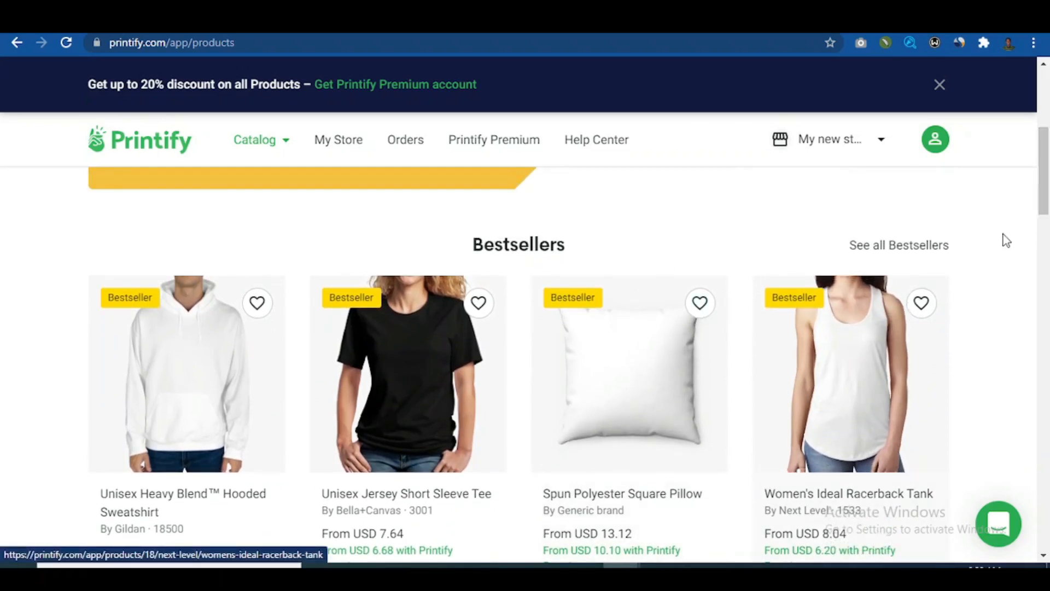
drag(1045, 199, 1046, 443)
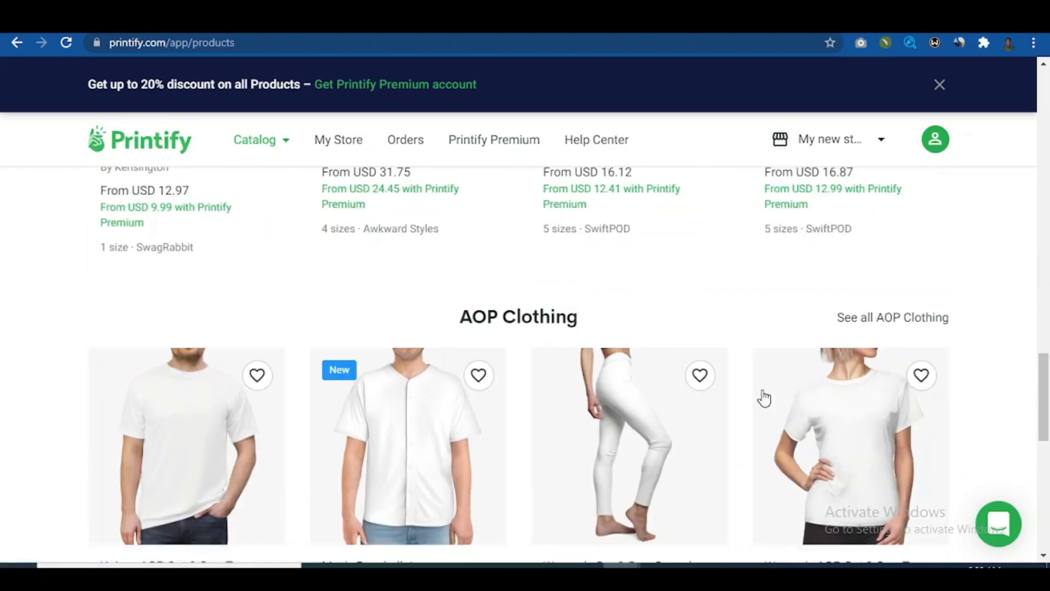
drag(1044, 417, 1047, 163)
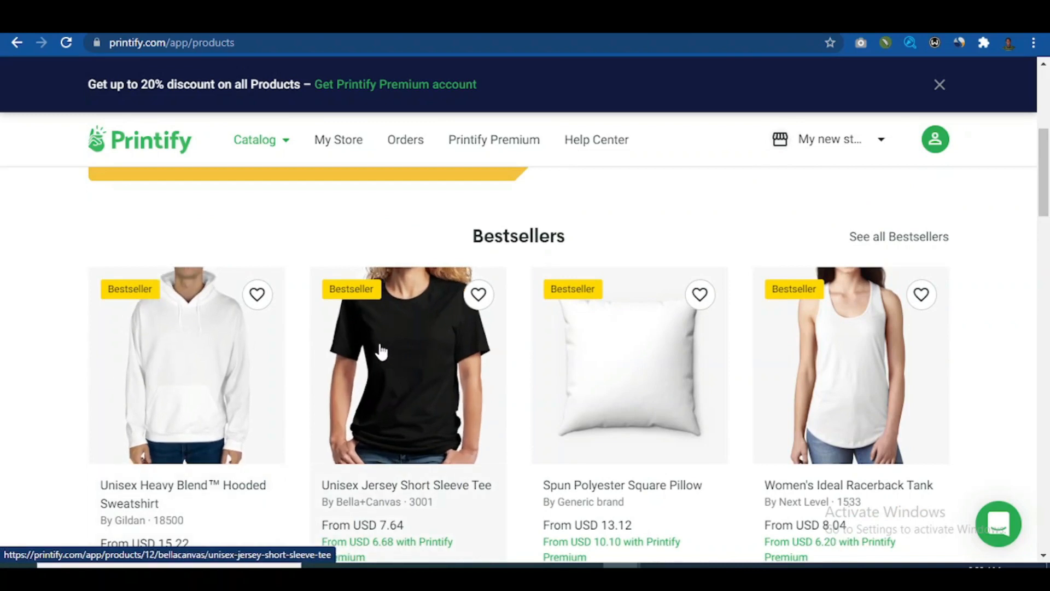
click(397, 354)
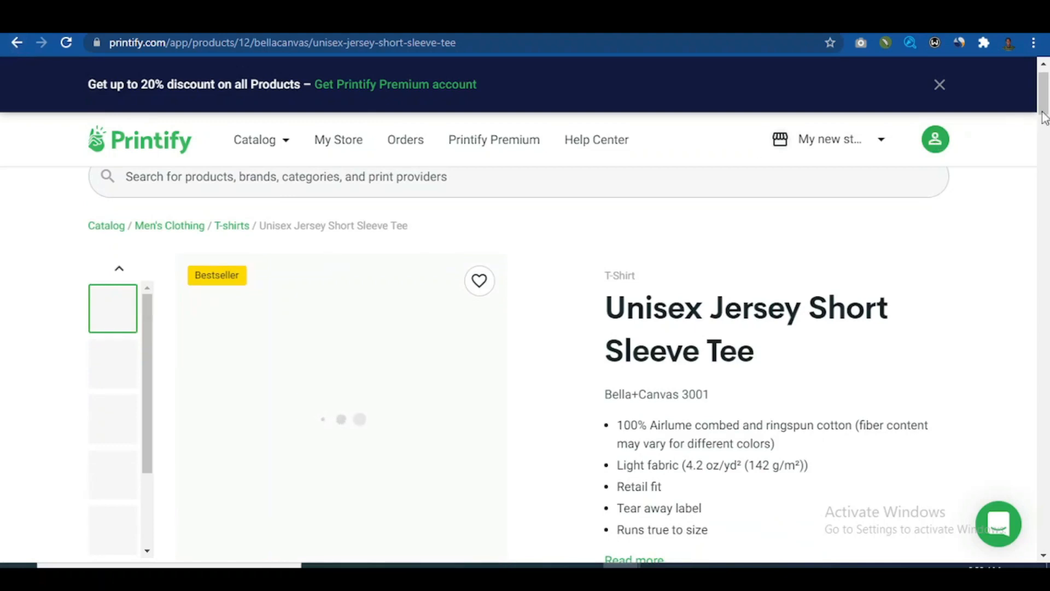
- Show the tee's third product photo, and start designing the shirt with Monster Digital as the print provider
drag(1048, 102, 1047, 104)
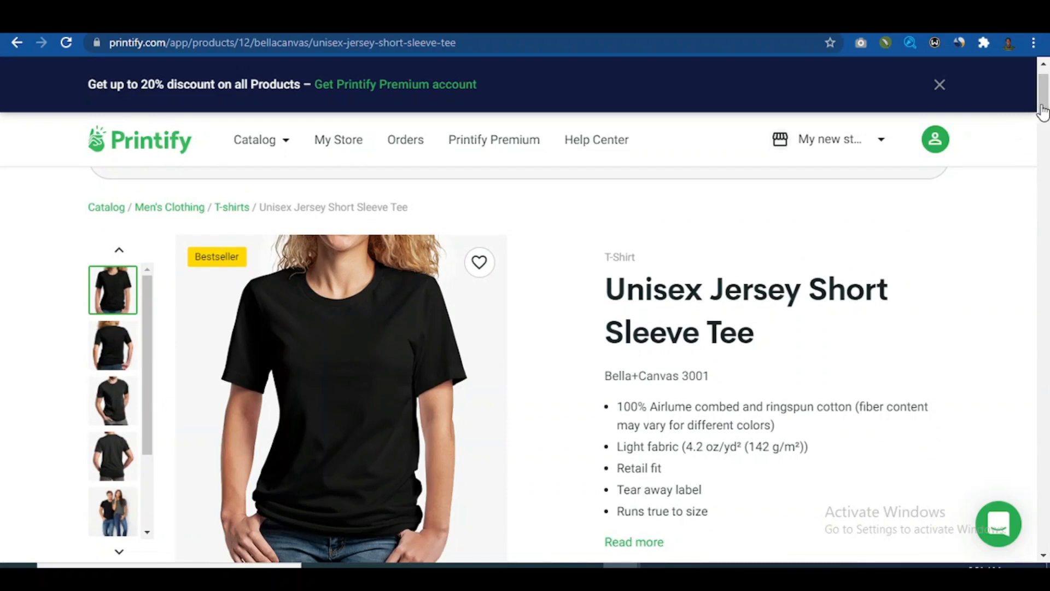
click(113, 400)
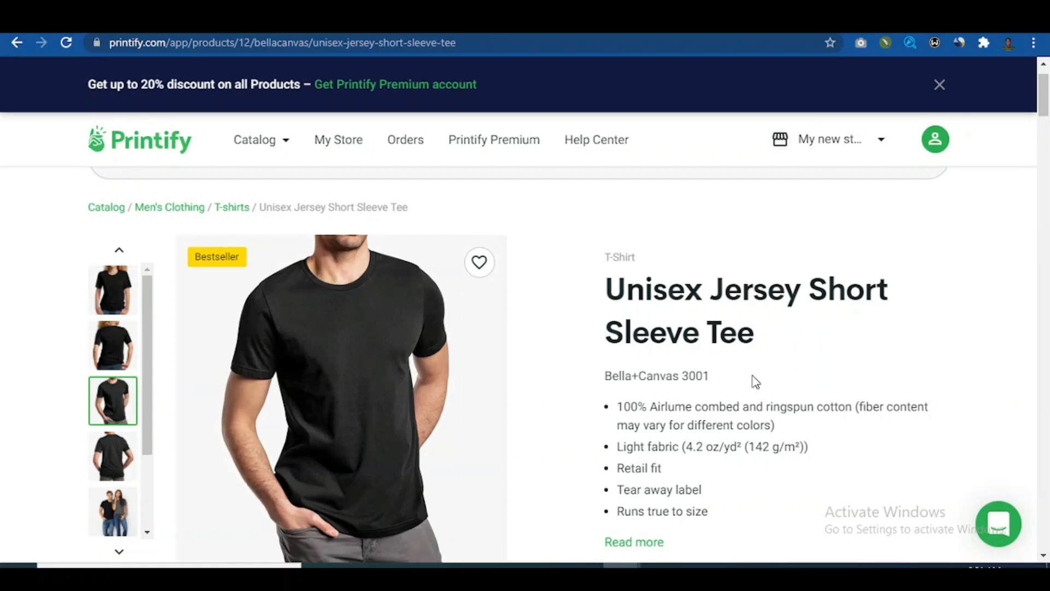
drag(1045, 97, 1046, 112)
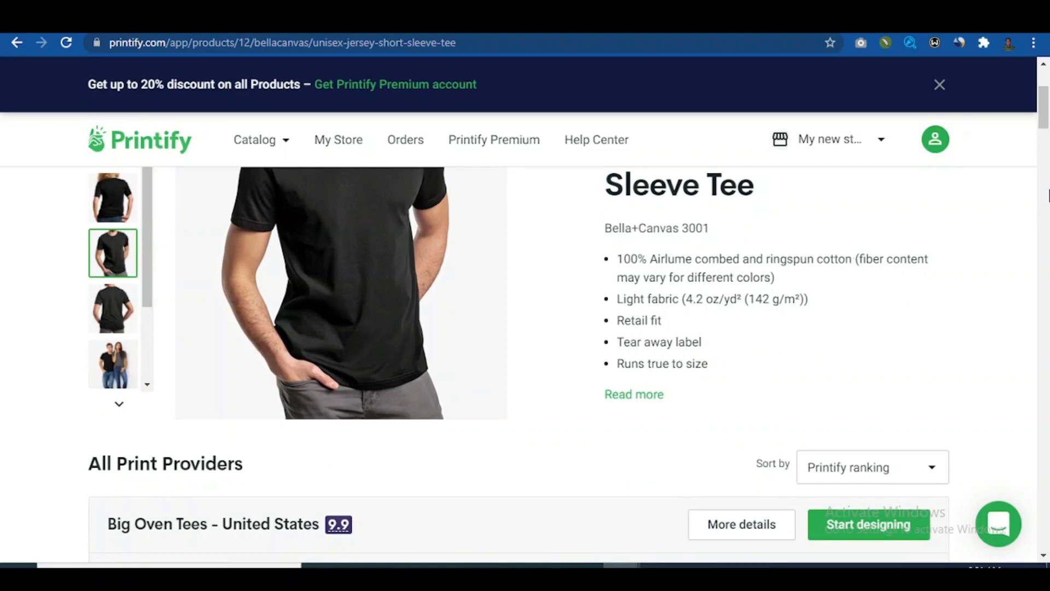
drag(1045, 112, 1046, 130)
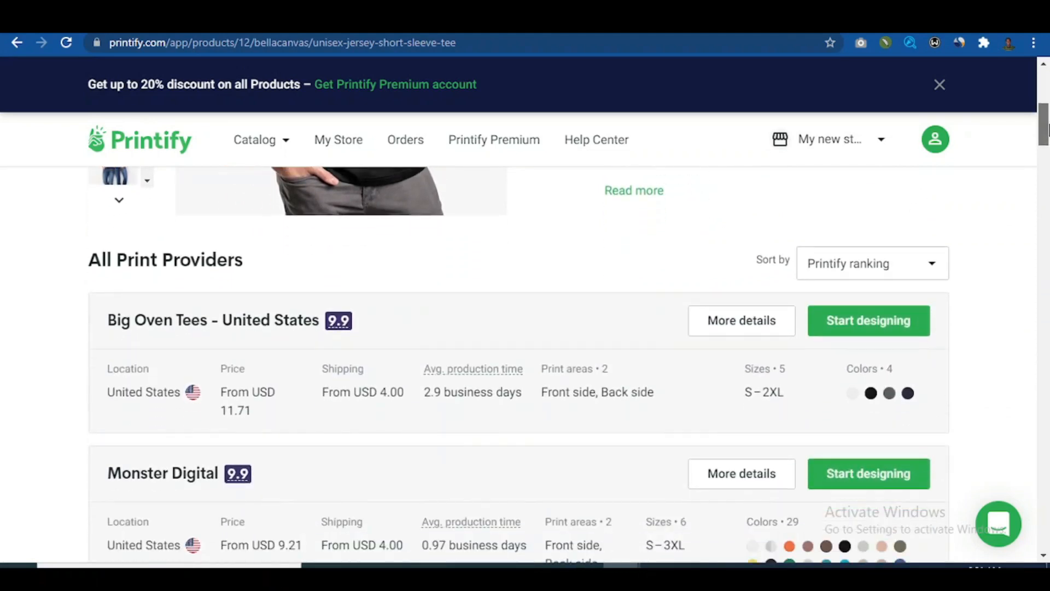
mouse_move(345, 324)
drag(1045, 137, 1049, 146)
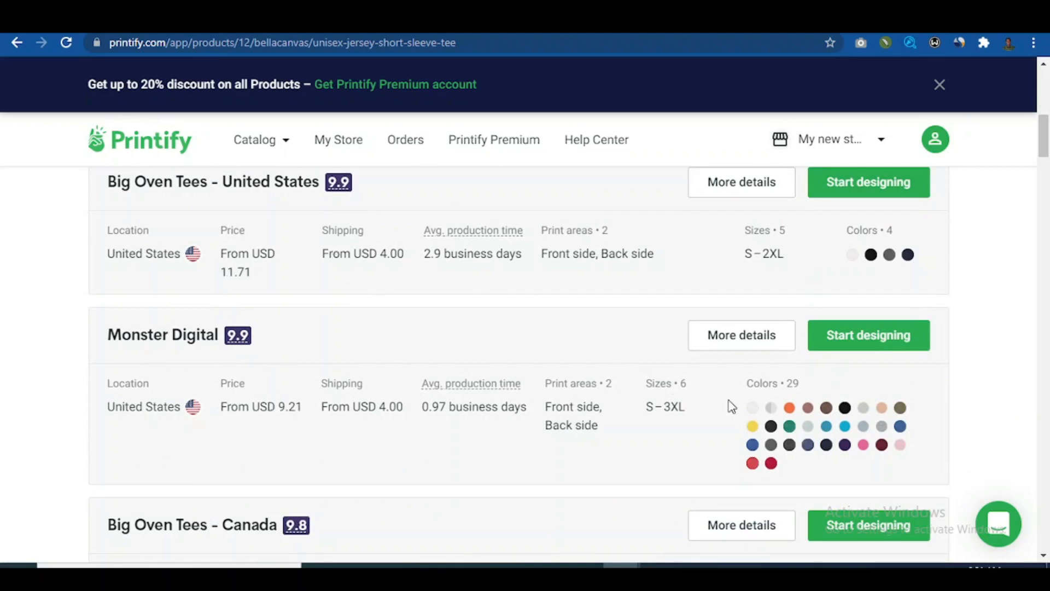
click(864, 346)
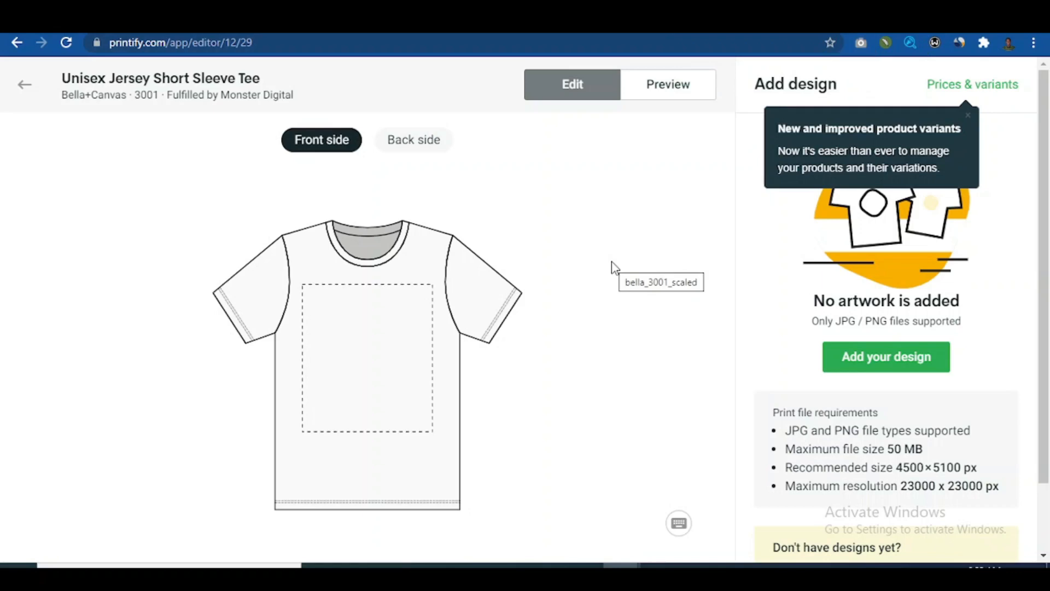
- Open canva.com in a new browser tab and look over its home page
click(734, 23)
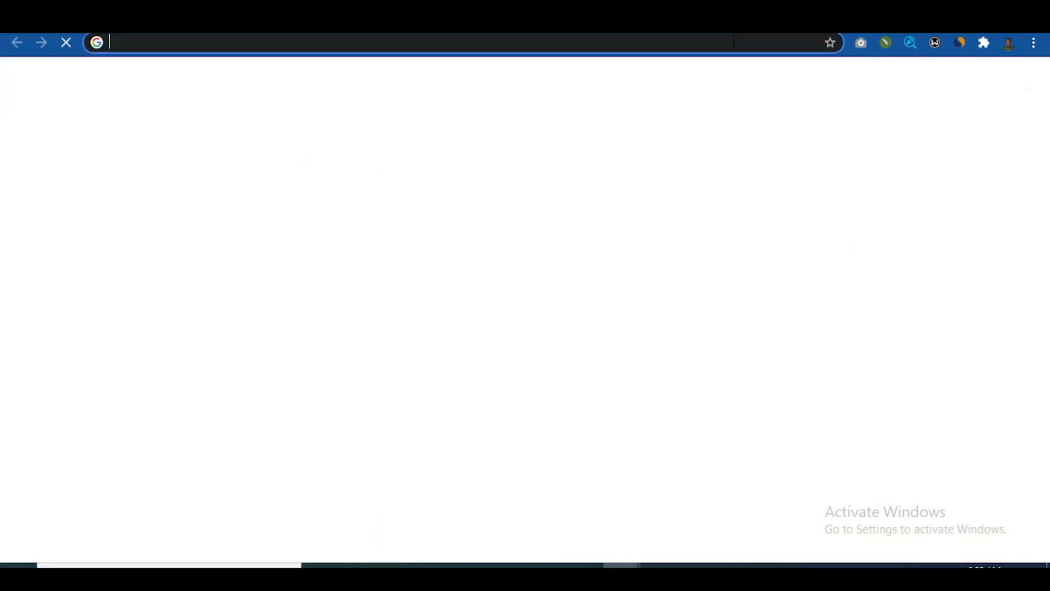
click(734, 42)
text(canva.com)
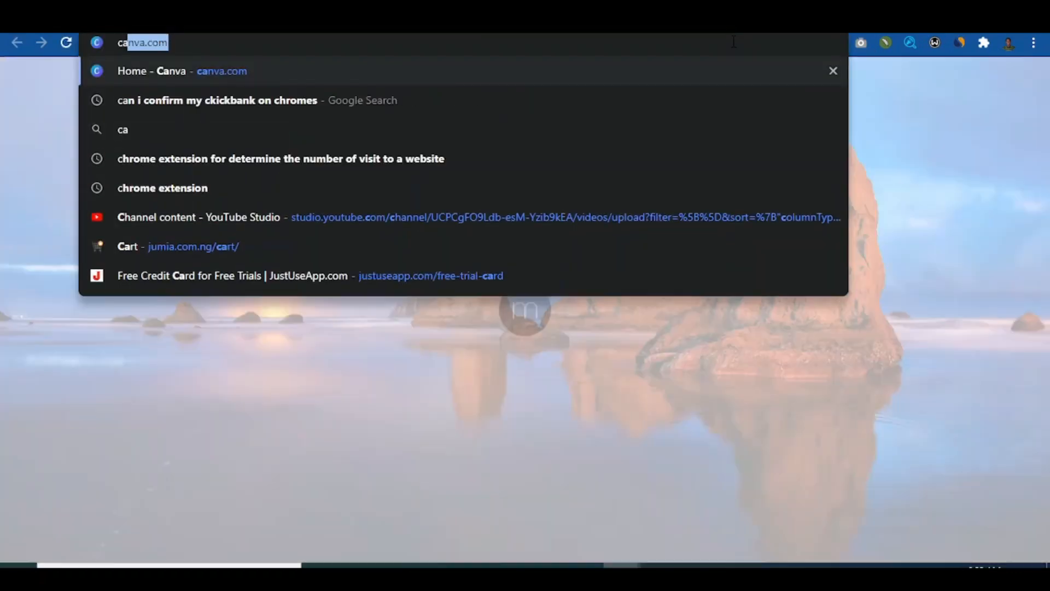
key(Return)
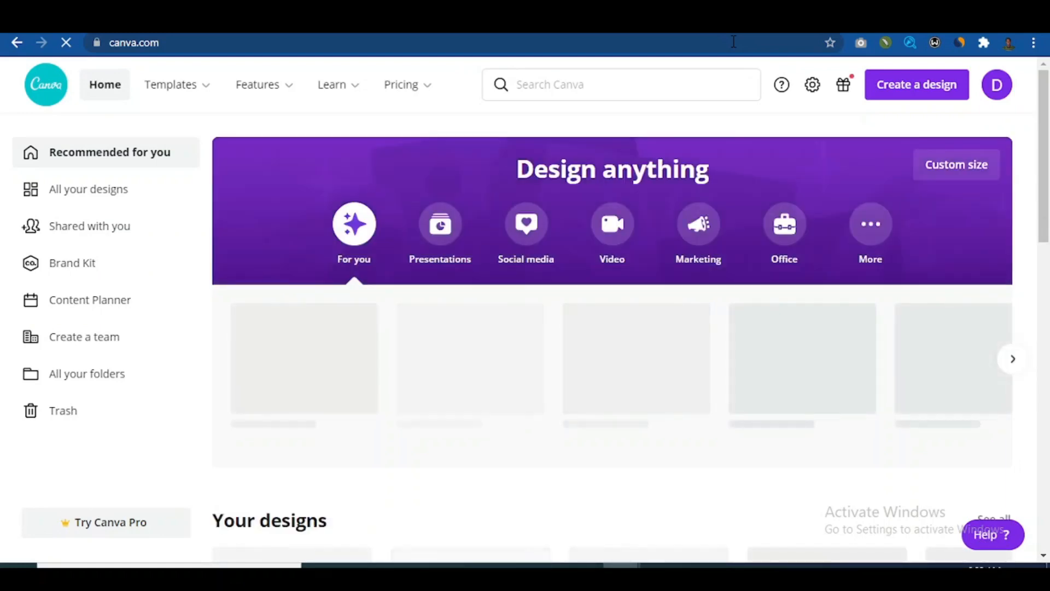
scroll(1049, 147, down, 2)
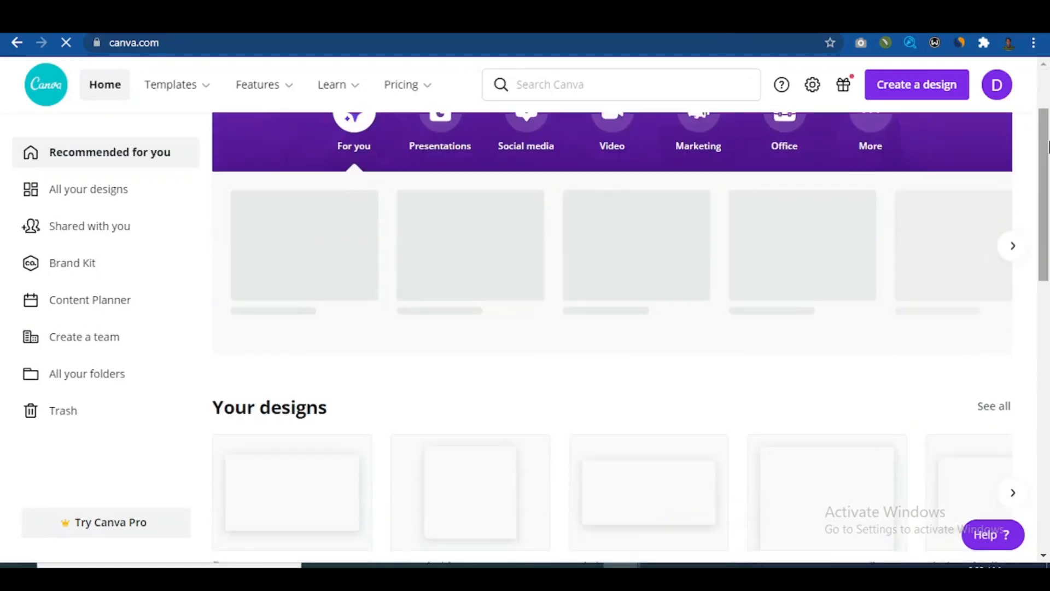
scroll(1049, 146, down, 2)
scroll(1048, 146, up, 4)
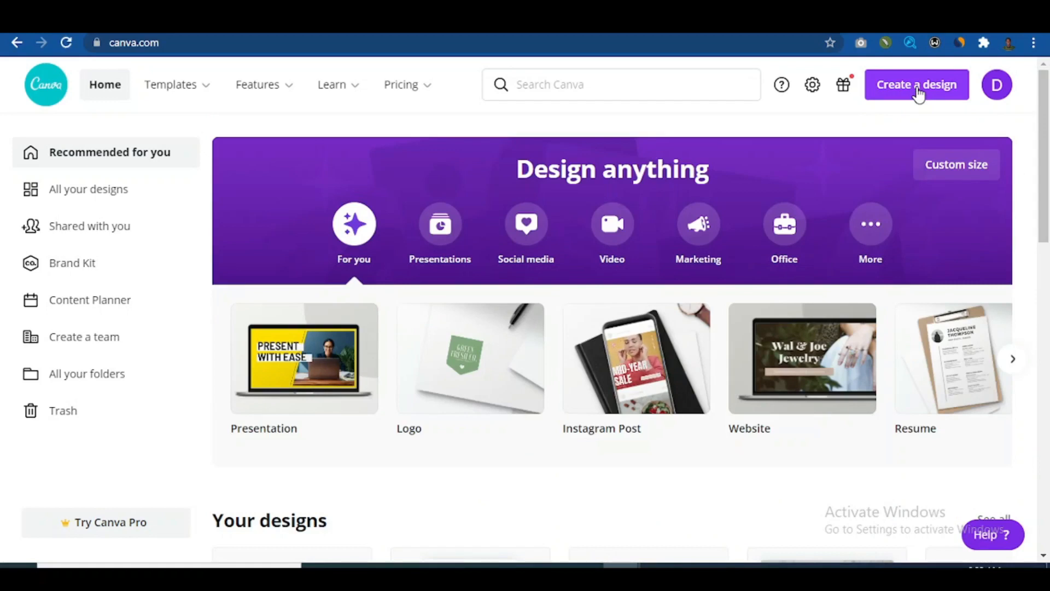
- Create a new custom-size Canva design measuring 5000 × 5000 px
click(918, 93)
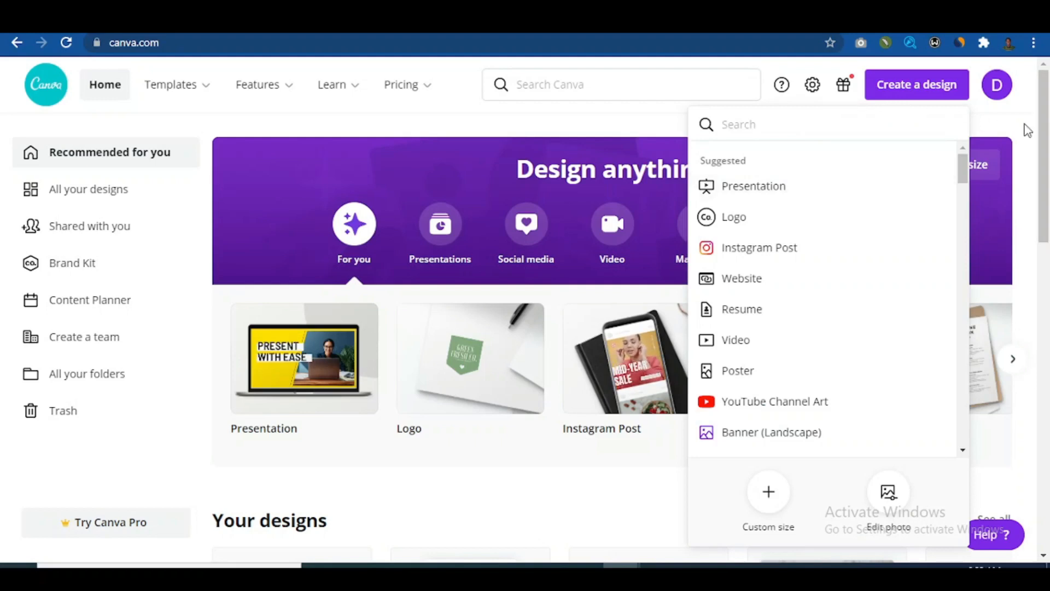
click(1026, 129)
click(960, 170)
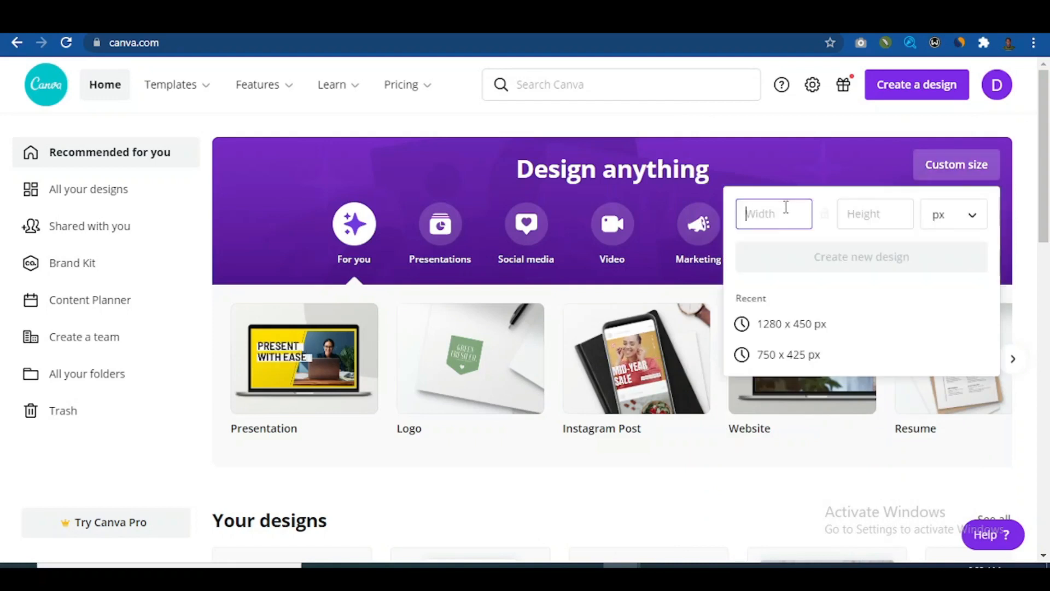
text(5000)
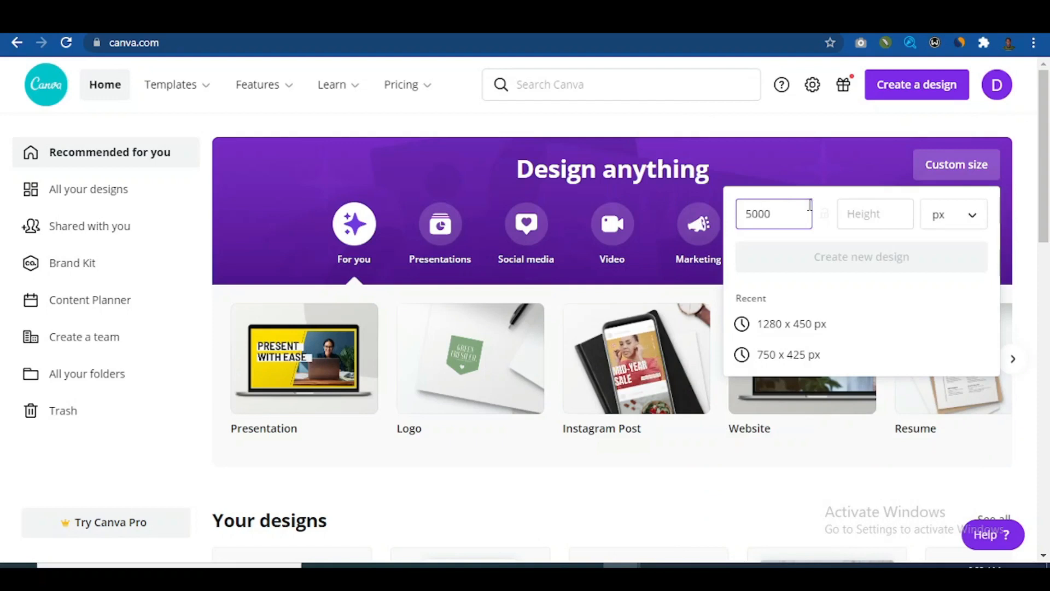
click(843, 213)
text(500)
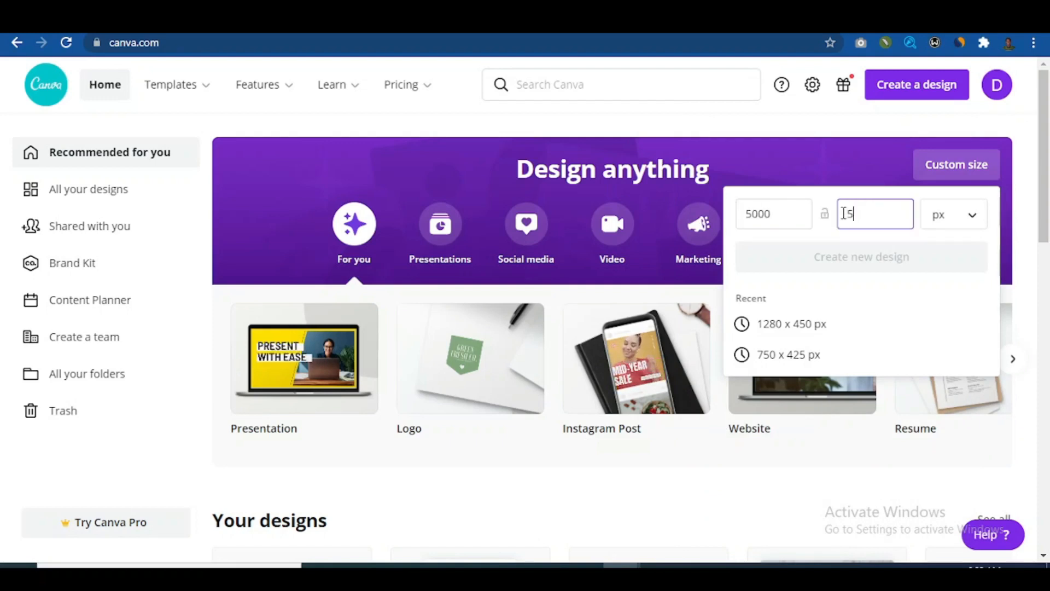
text(0)
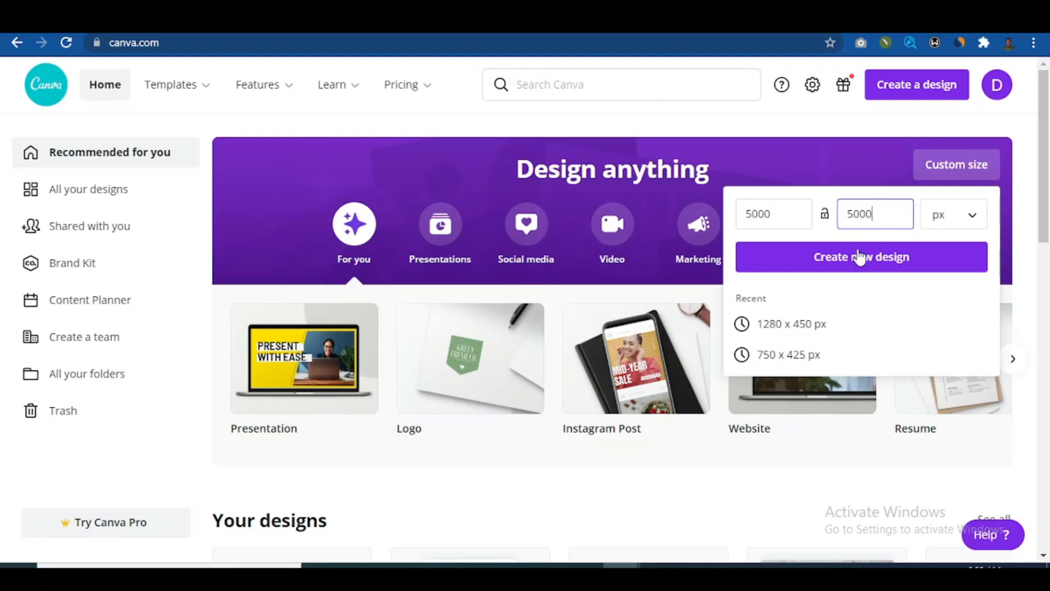
click(860, 257)
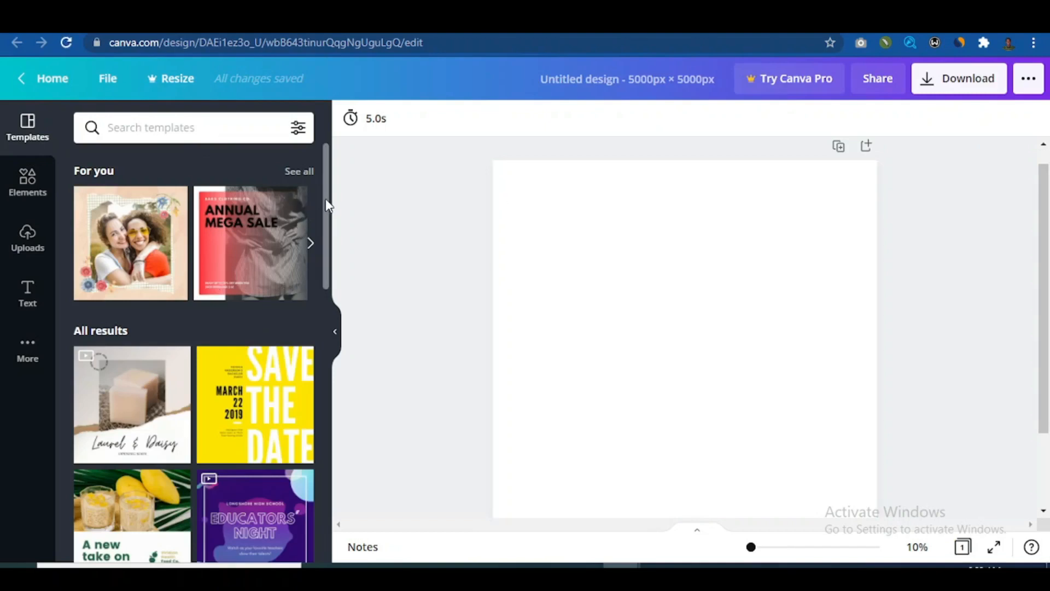
- Search Canva's elements for "smile"
drag(325, 203, 316, 147)
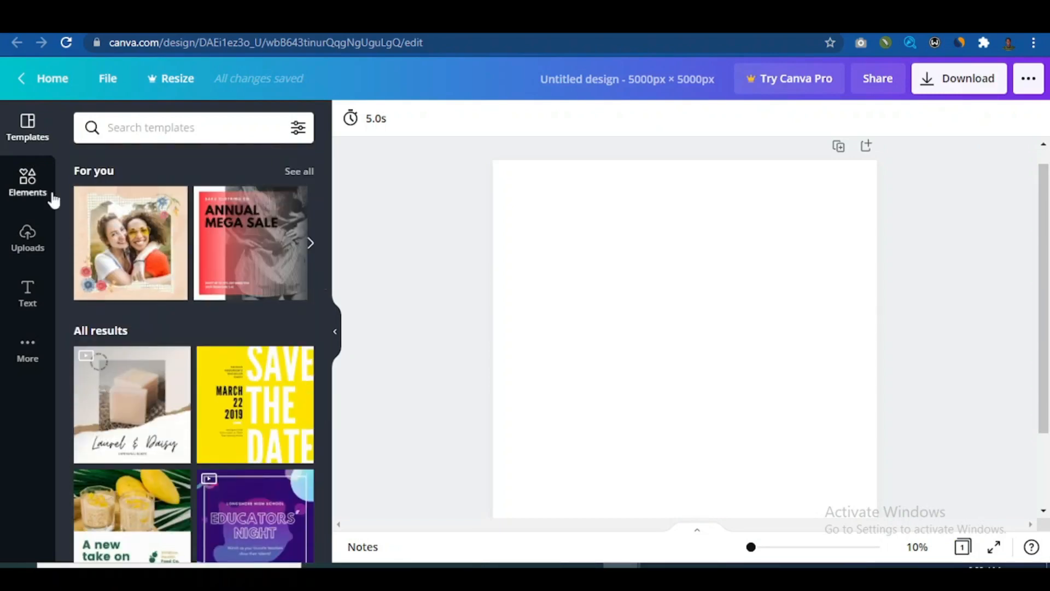
click(25, 186)
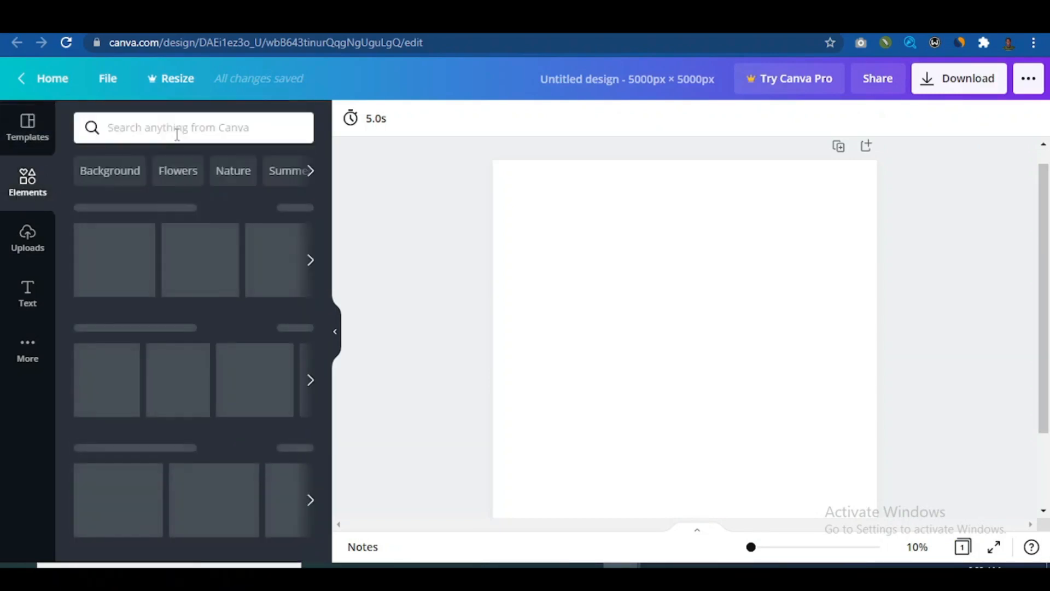
click(169, 127)
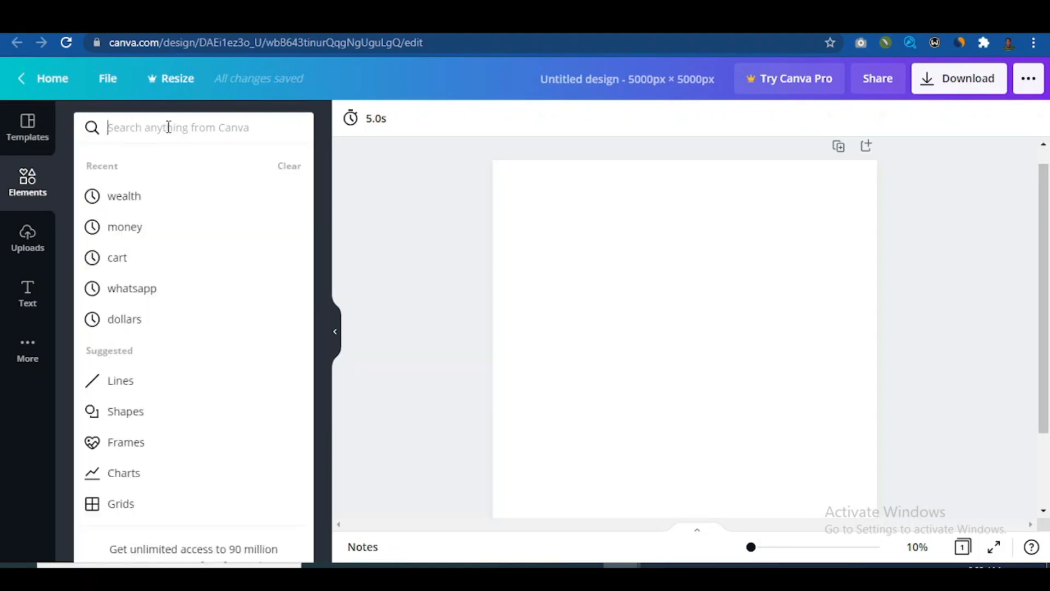
text(smile)
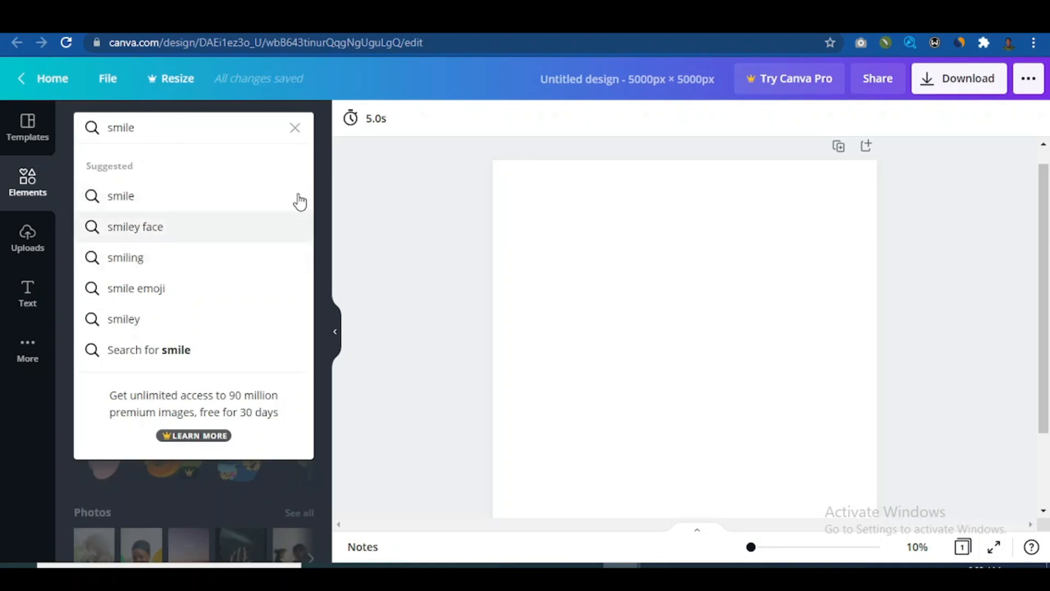
click(322, 160)
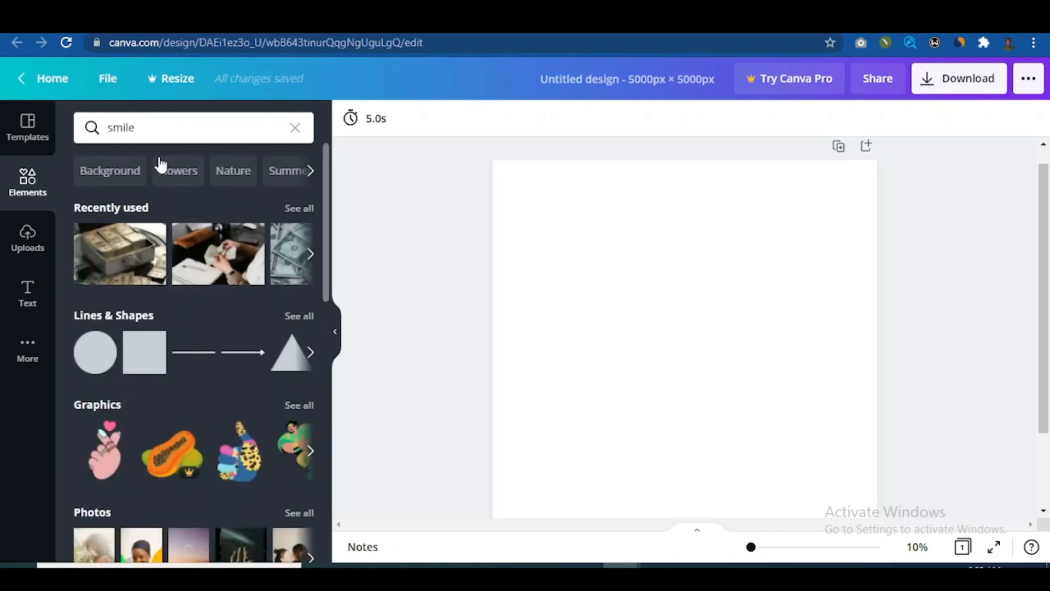
click(167, 122)
key(Return)
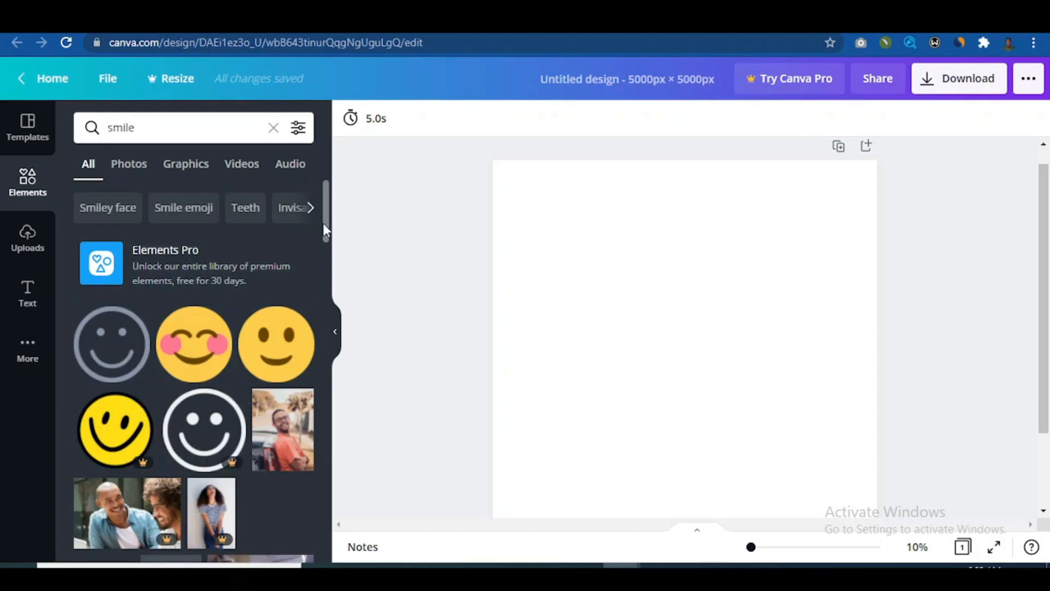
- Look through the smile graphics, photos and videos in the element search results
drag(324, 229, 323, 381)
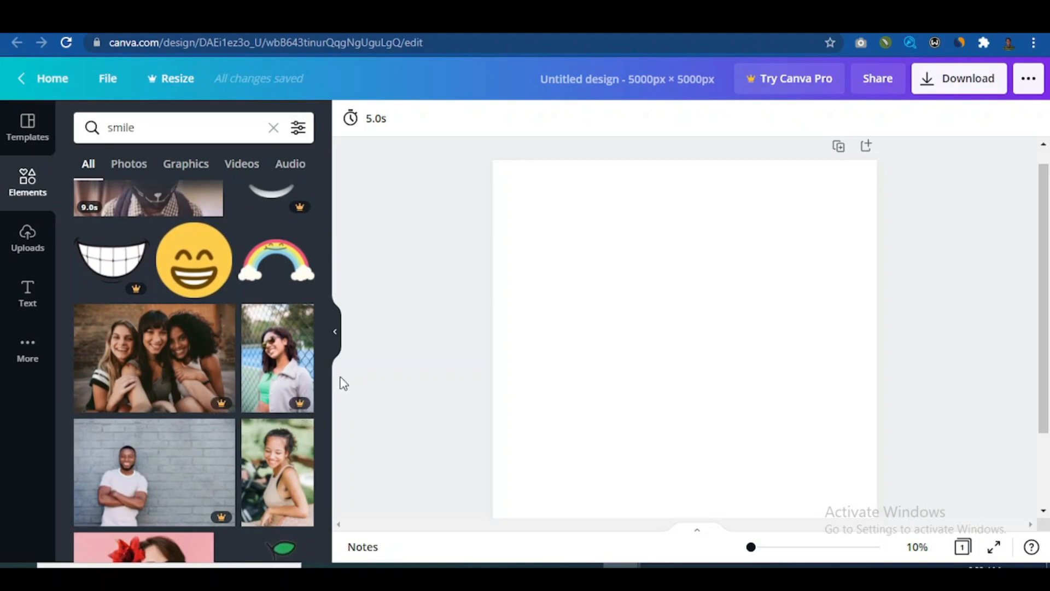
drag(328, 375, 328, 449)
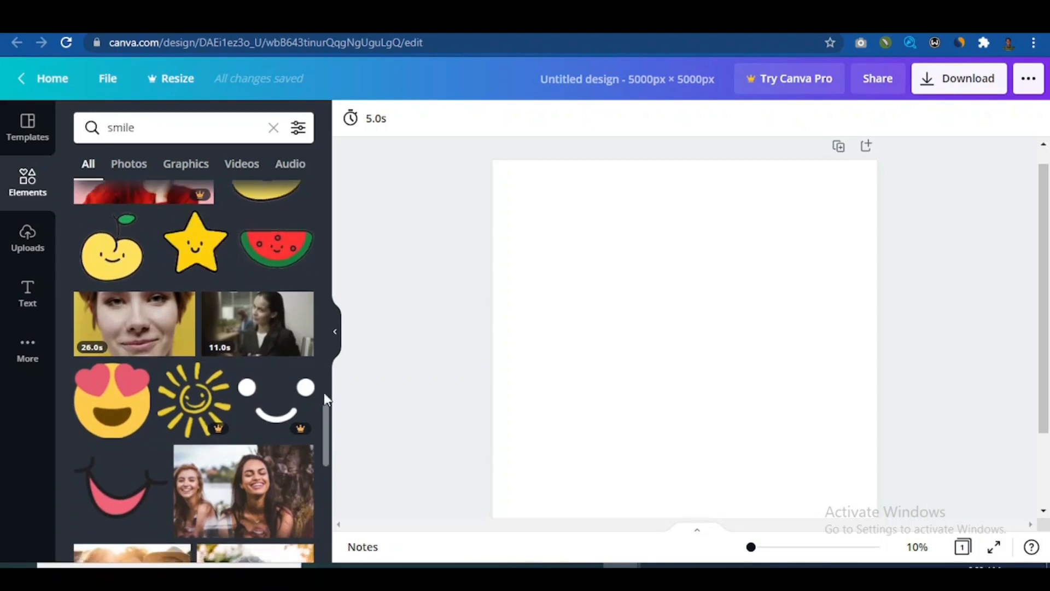
drag(323, 396, 336, 316)
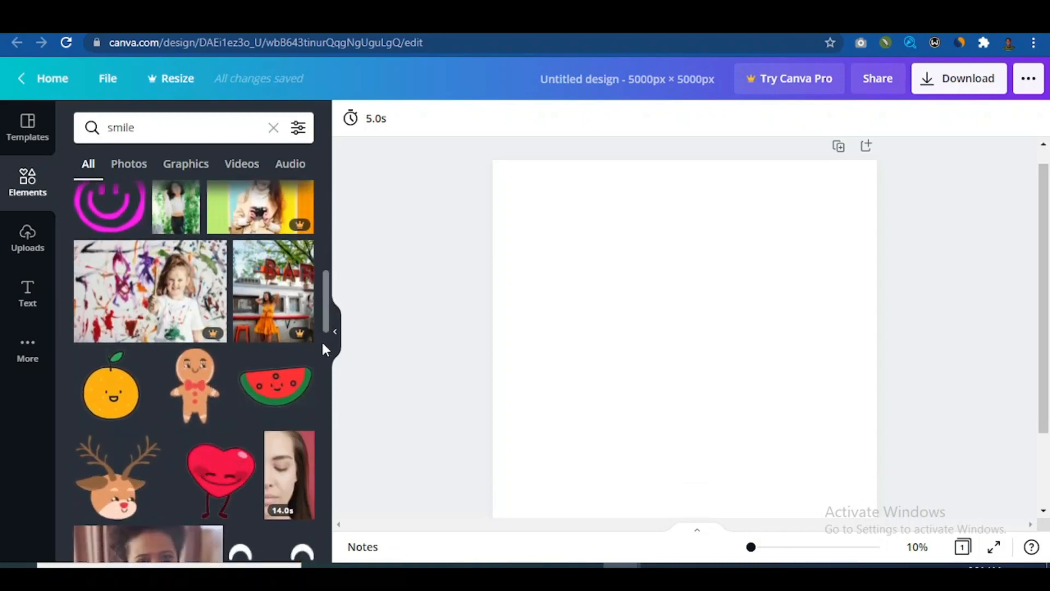
drag(327, 328, 325, 526)
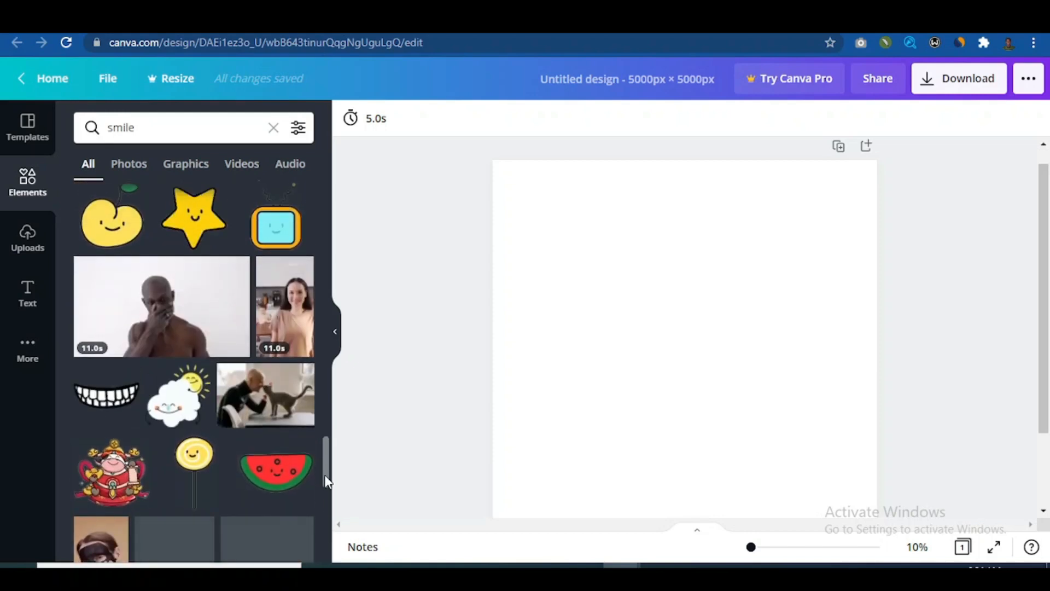
drag(325, 474, 320, 429)
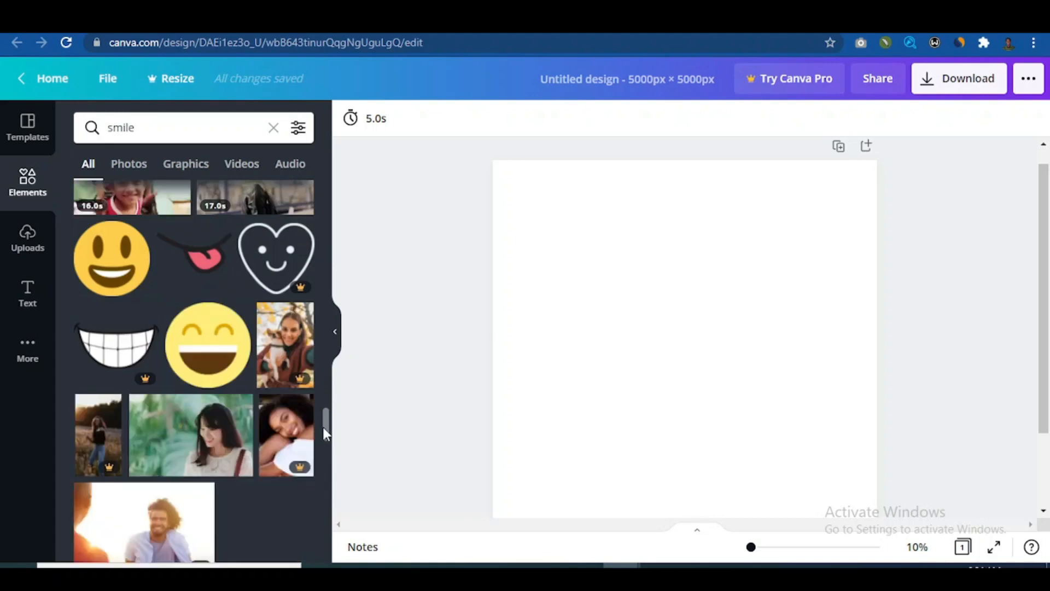
drag(326, 430, 326, 189)
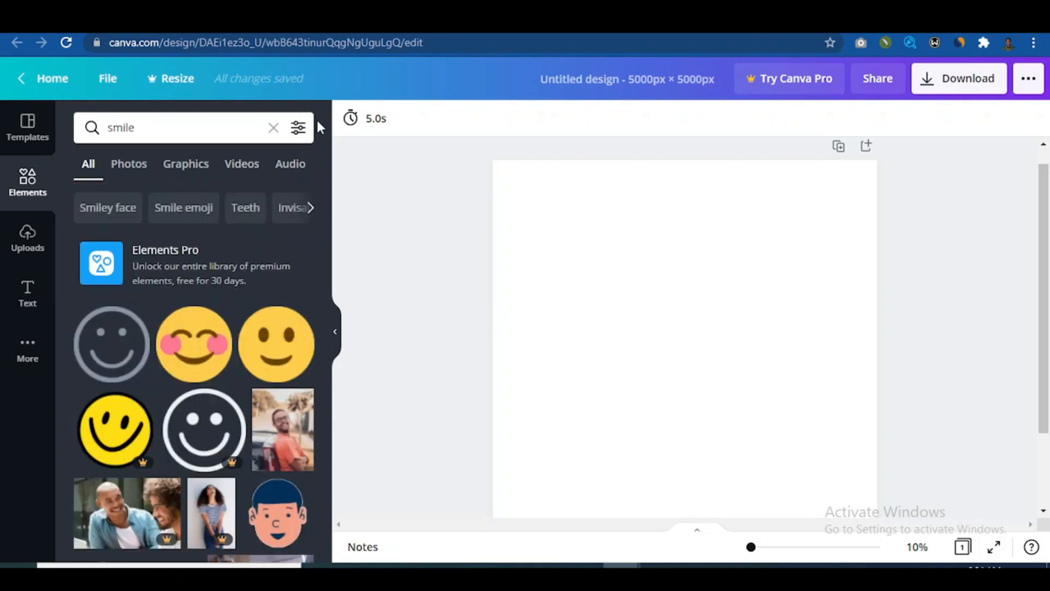
- Look through the ready-made text combinations for a style that suits the shirt design
click(28, 298)
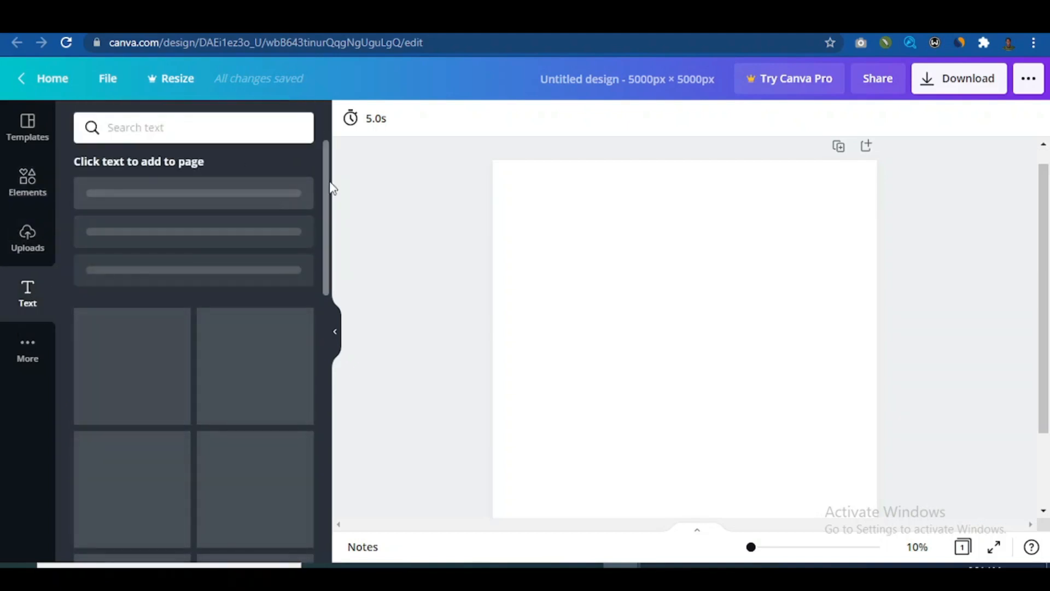
drag(326, 181, 326, 333)
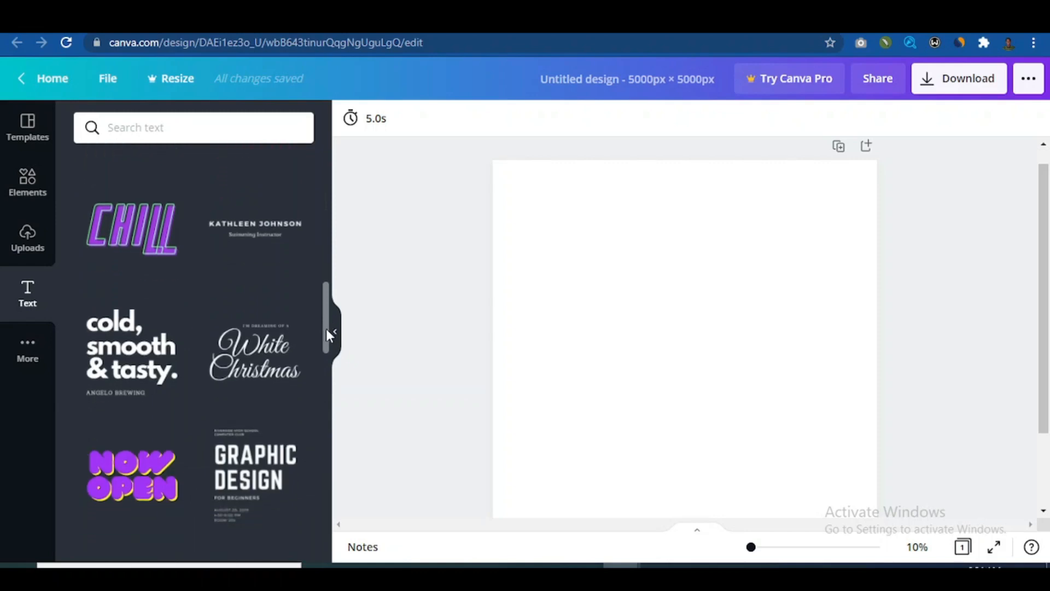
scroll(326, 334, down, 1)
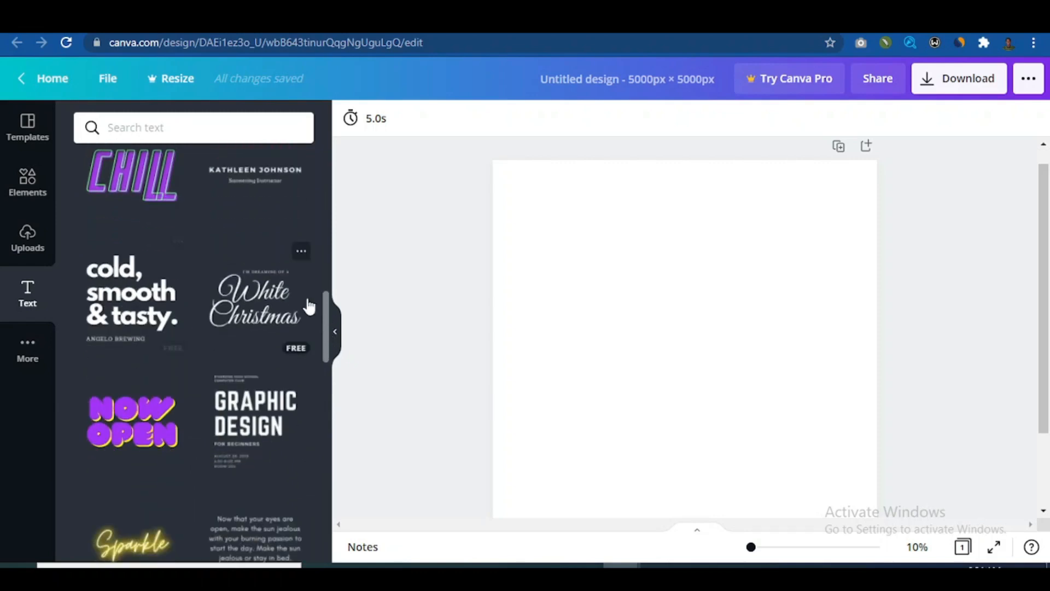
drag(327, 328, 329, 403)
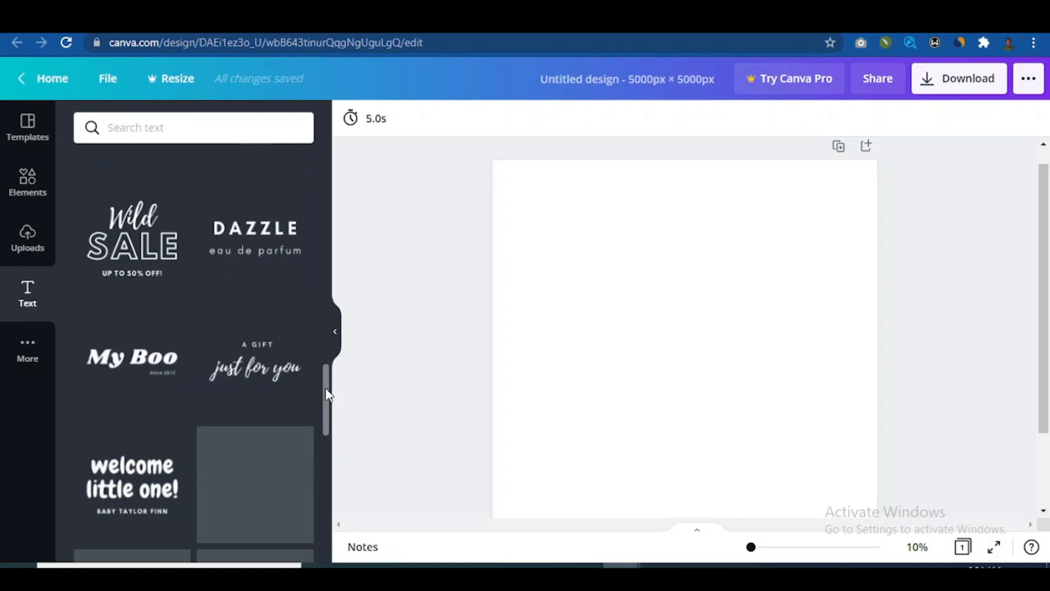
drag(327, 394, 324, 452)
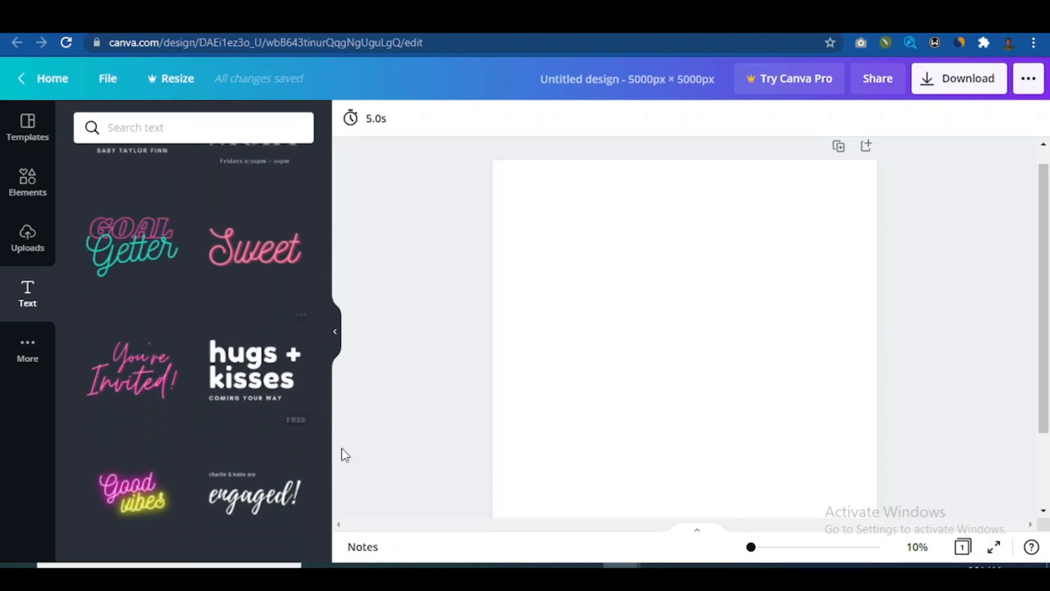
drag(324, 444, 326, 506)
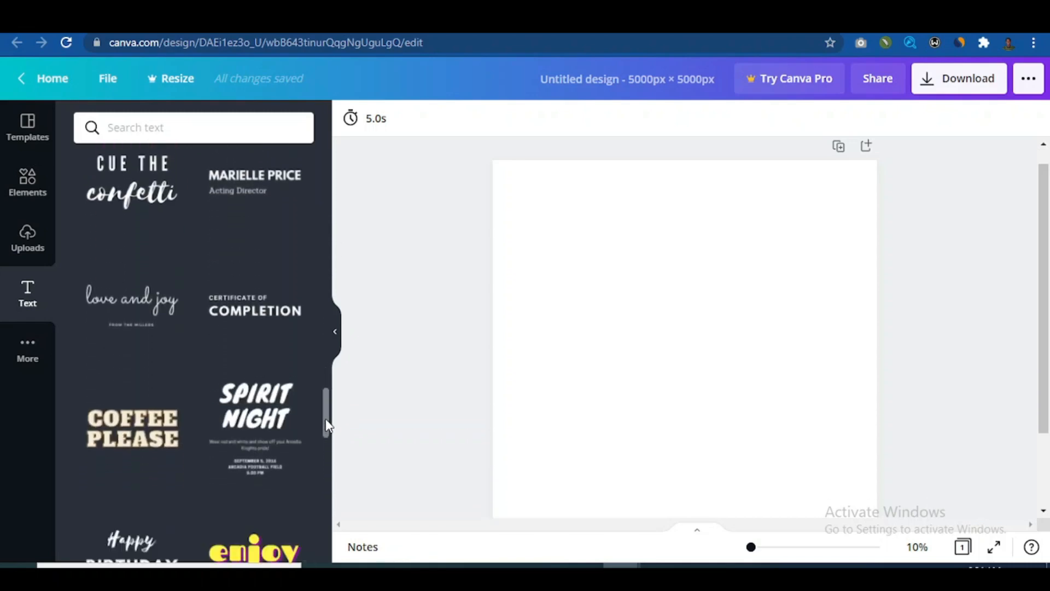
drag(326, 426, 325, 504)
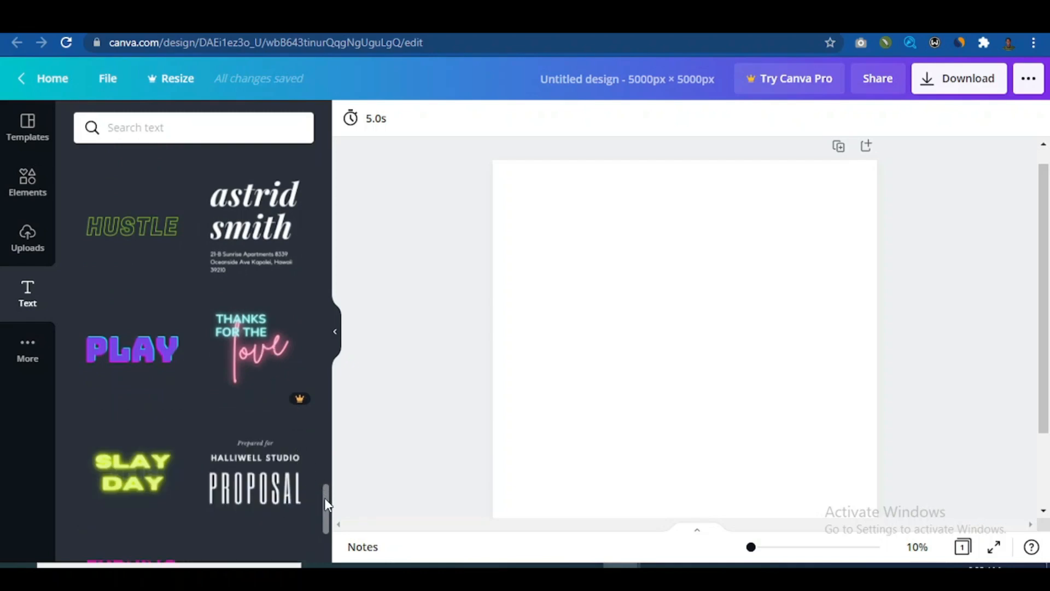
scroll(326, 520, down, 7)
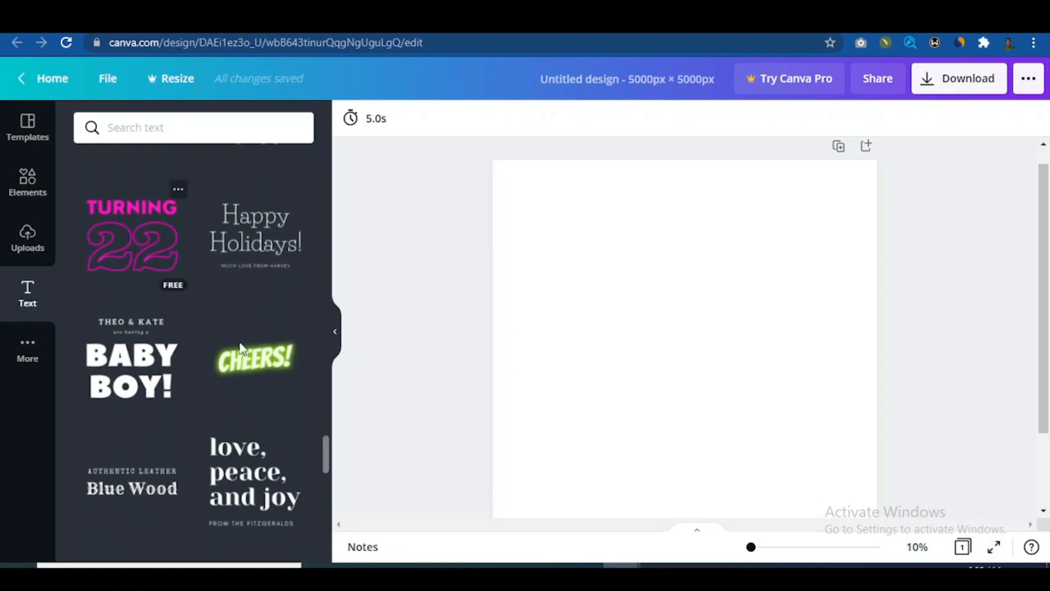
drag(326, 459, 327, 520)
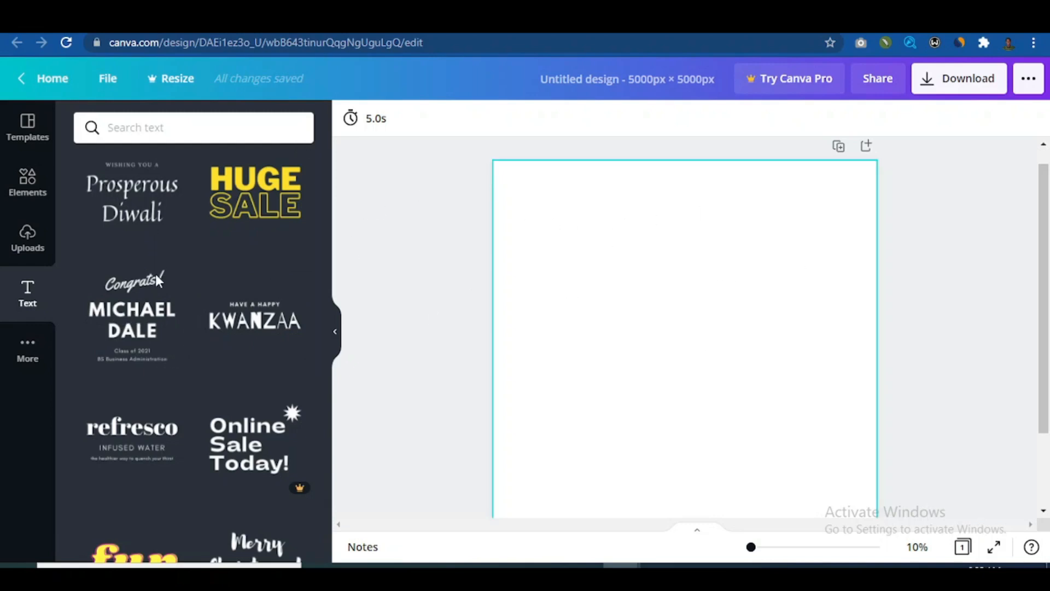
- Add the "Congrats!" Class of 2021 text combination to the page and enlarge it to fill most of the width
click(137, 326)
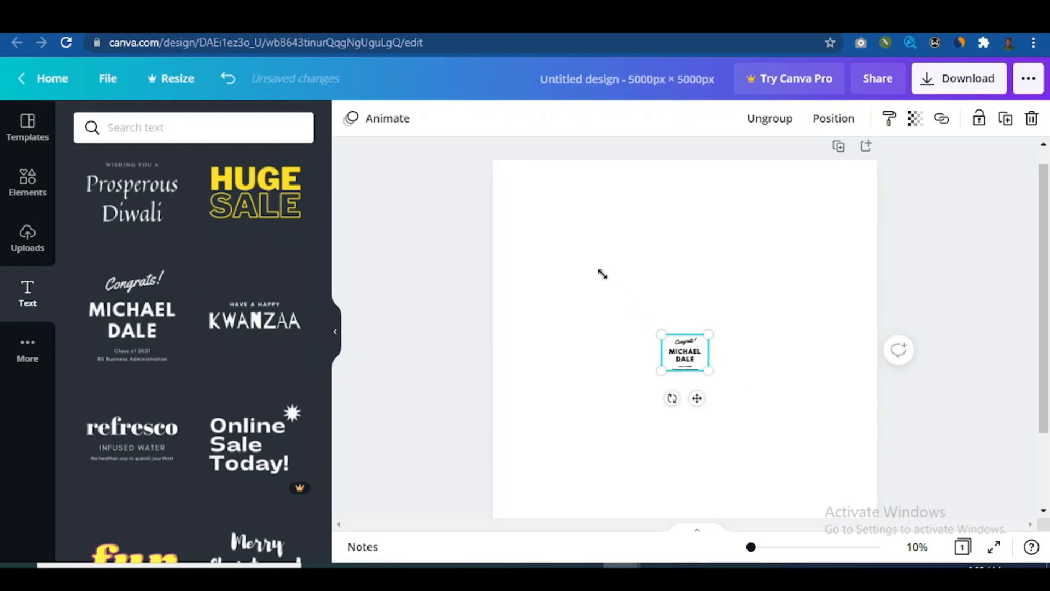
drag(602, 274, 553, 230)
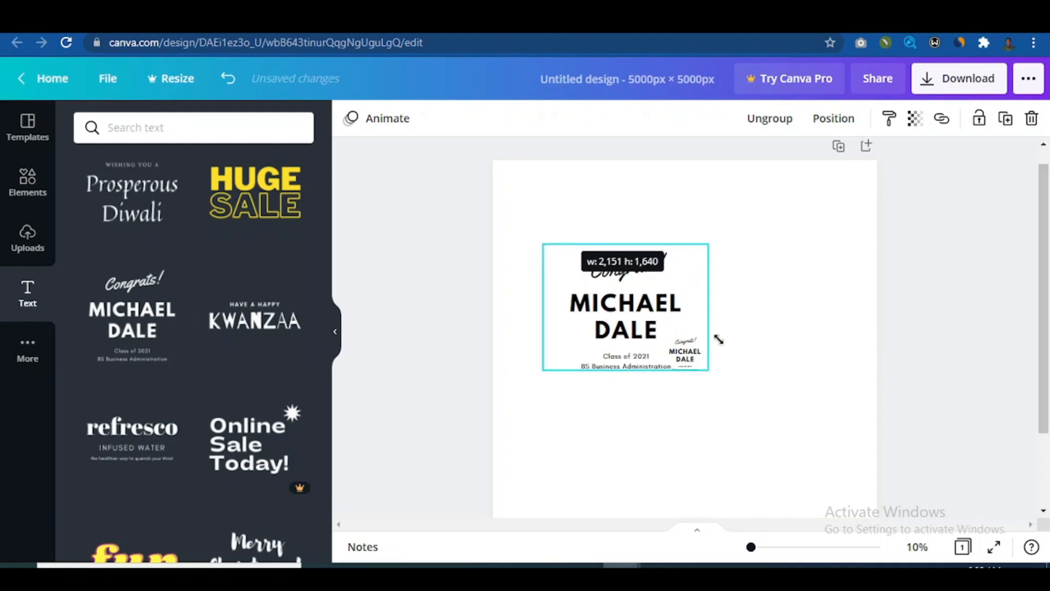
drag(718, 339, 802, 424)
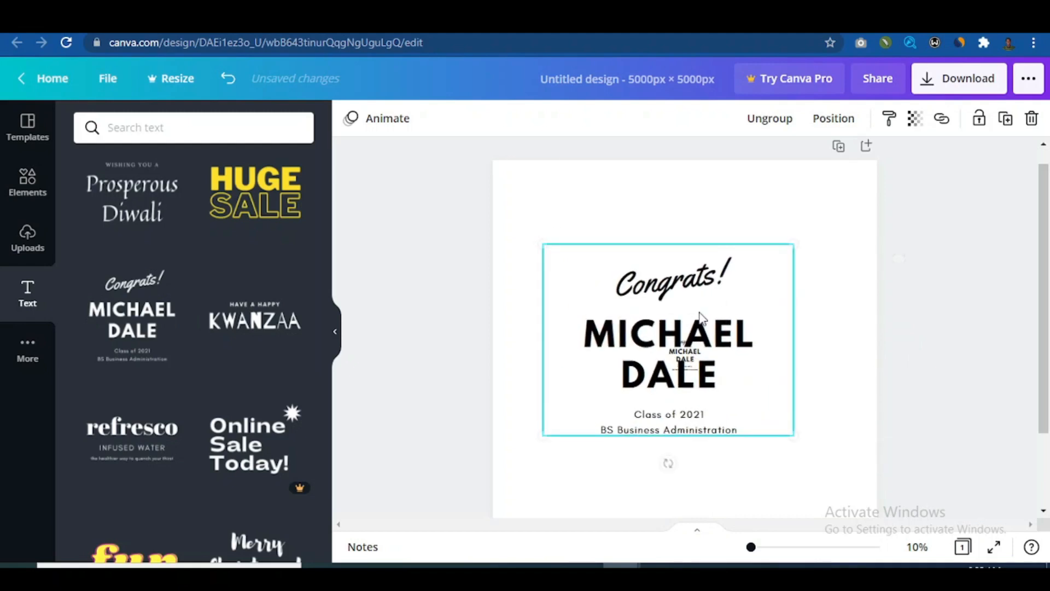
- Delete the small duplicate of the "Congrats!" text group and place the enlarged group near the centre of the page
click(818, 304)
drag(655, 363, 698, 235)
click(692, 347)
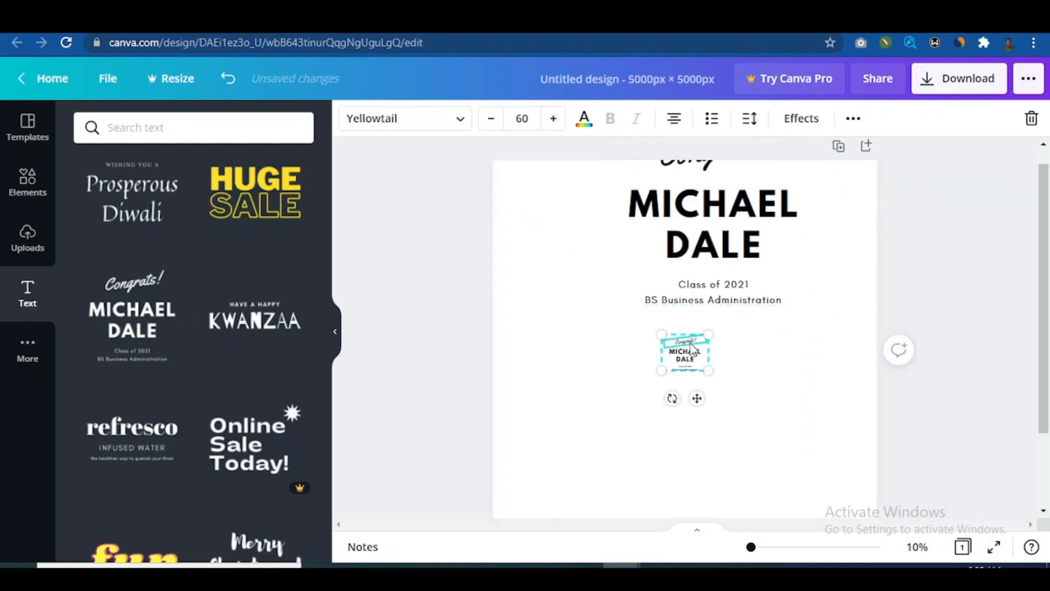
key(Delete)
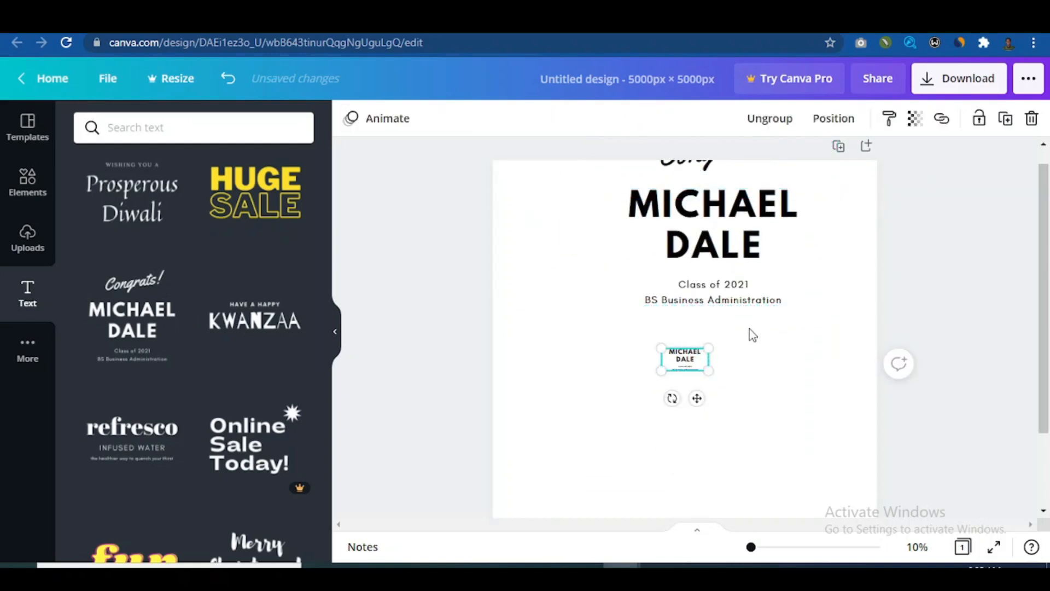
drag(742, 327, 611, 431)
key(Delete)
click(727, 238)
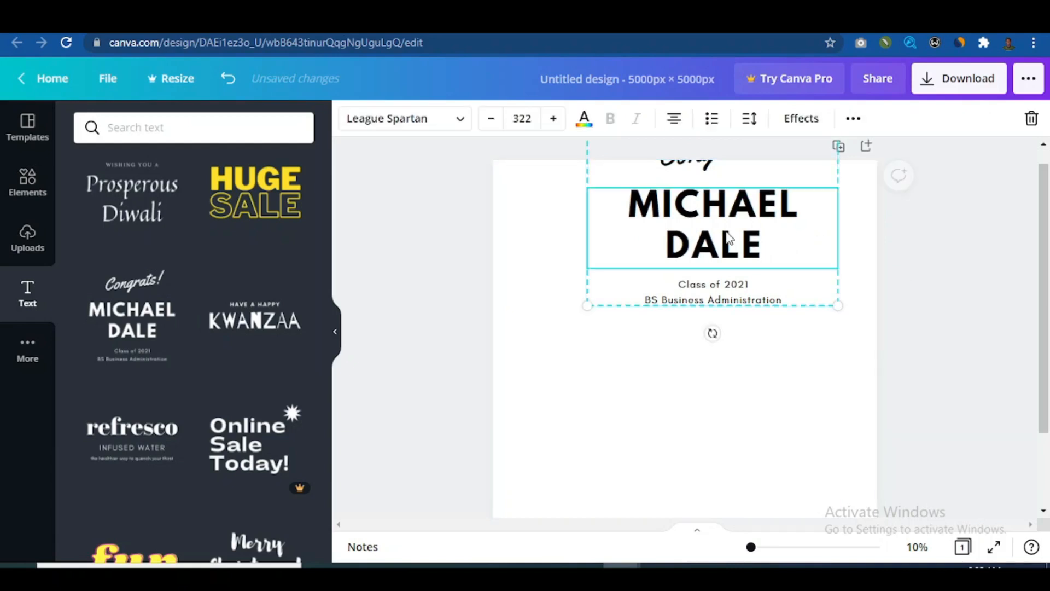
drag(726, 277, 703, 349)
- Replace the script text "Congrats!" in the enlarged group with "SMILING"
click(728, 268)
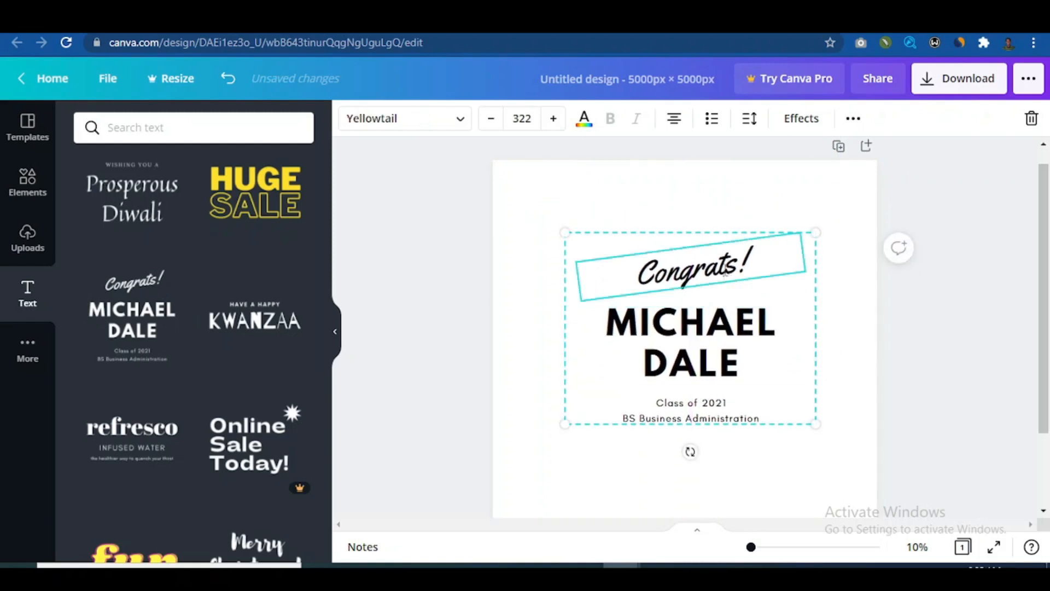
double_click(739, 267)
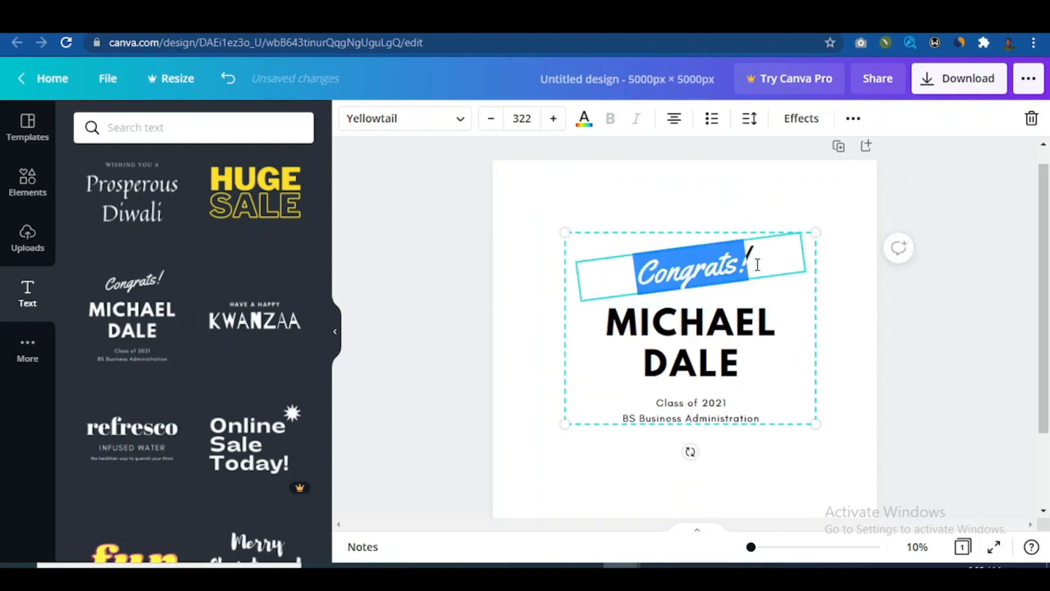
key(BackSpace)
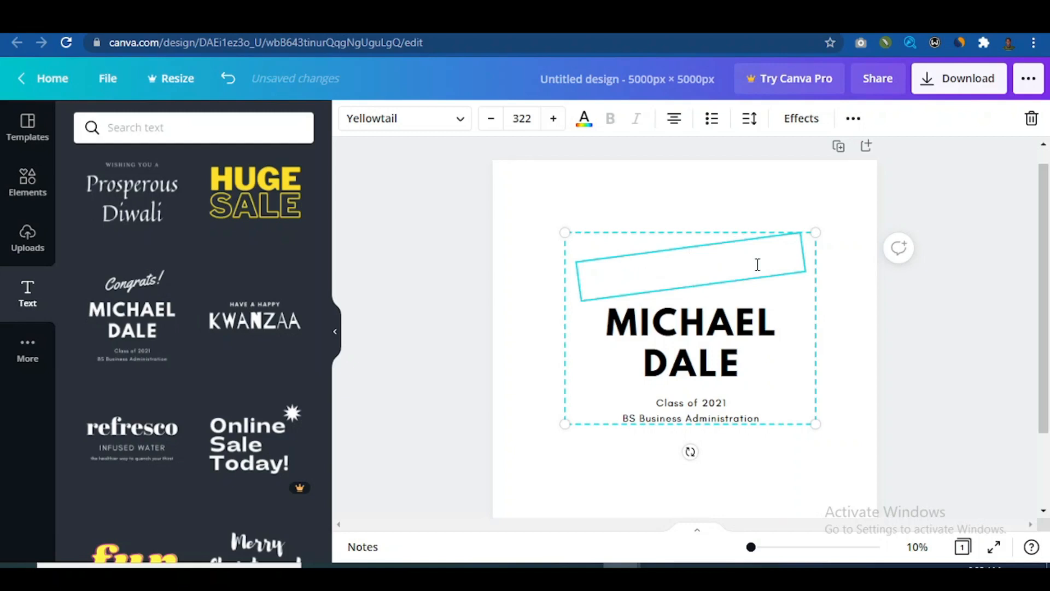
text(S)
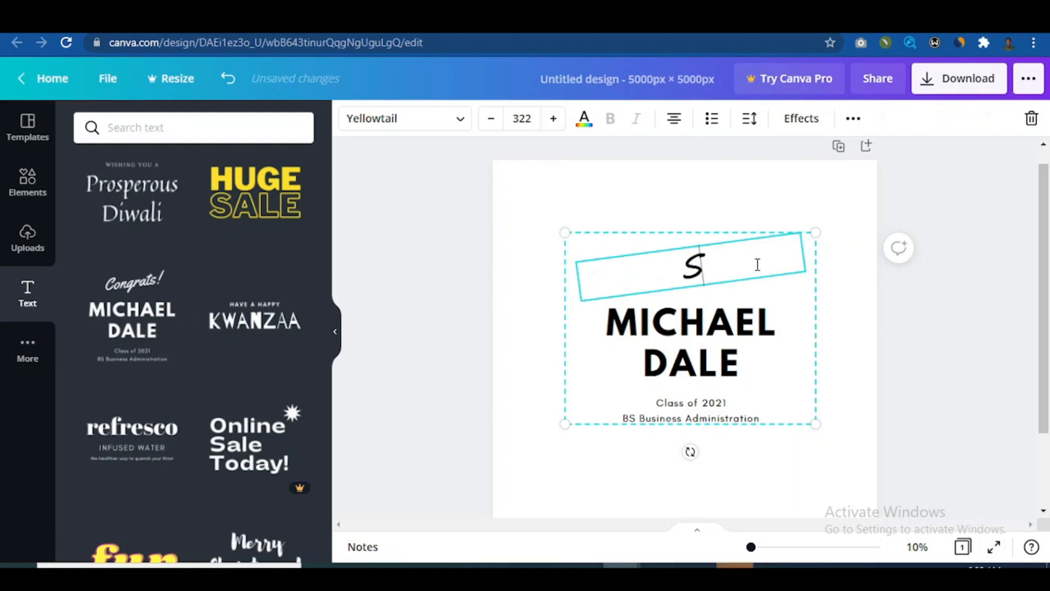
text(m)
key(BackSpace)
text(MILI)
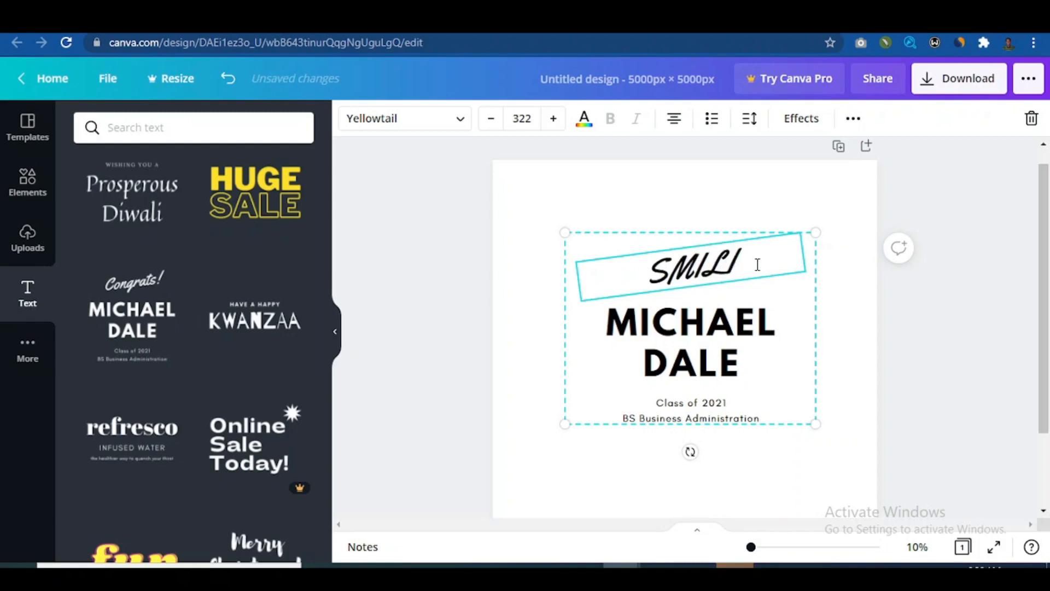
text(NG)
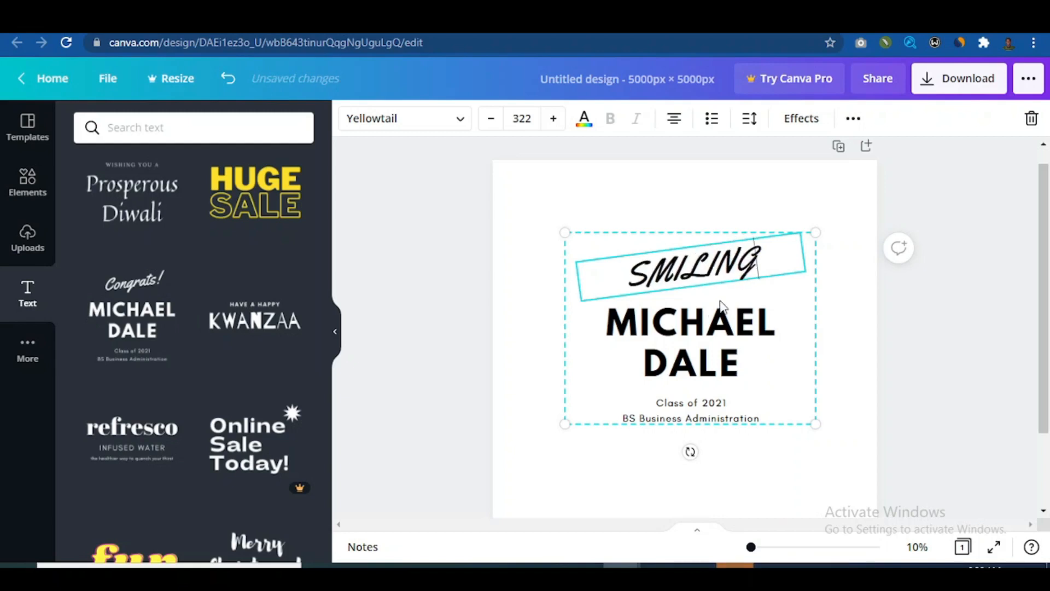
- Shift the text group slightly and change its script text from "SMILING" to "SMILE"
click(646, 322)
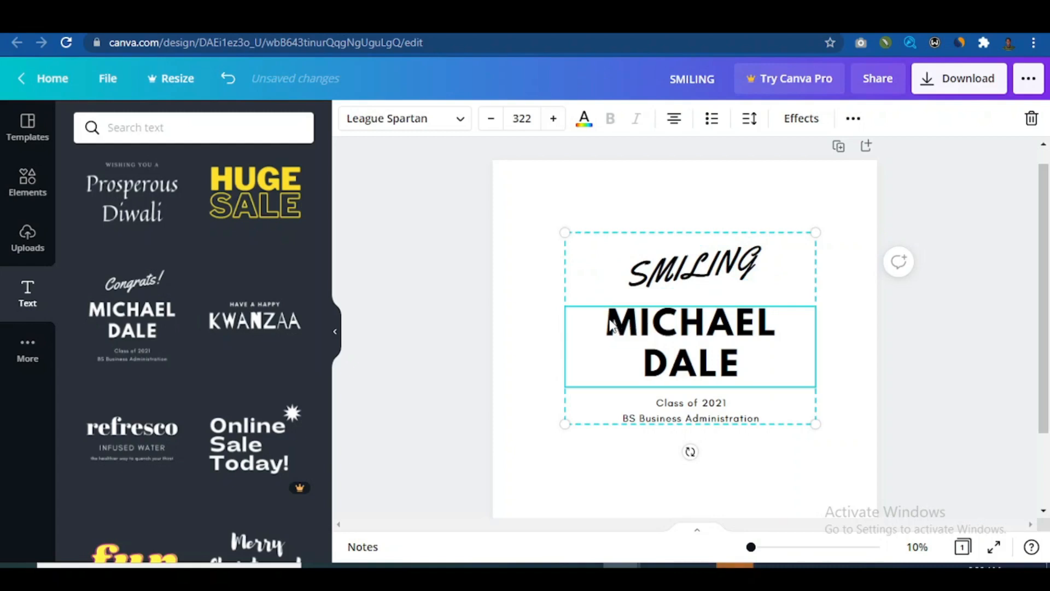
mouse_move(612, 325)
mouse_down()
mouse_move(738, 378)
mouse_move(645, 327)
mouse_move(614, 331)
mouse_up()
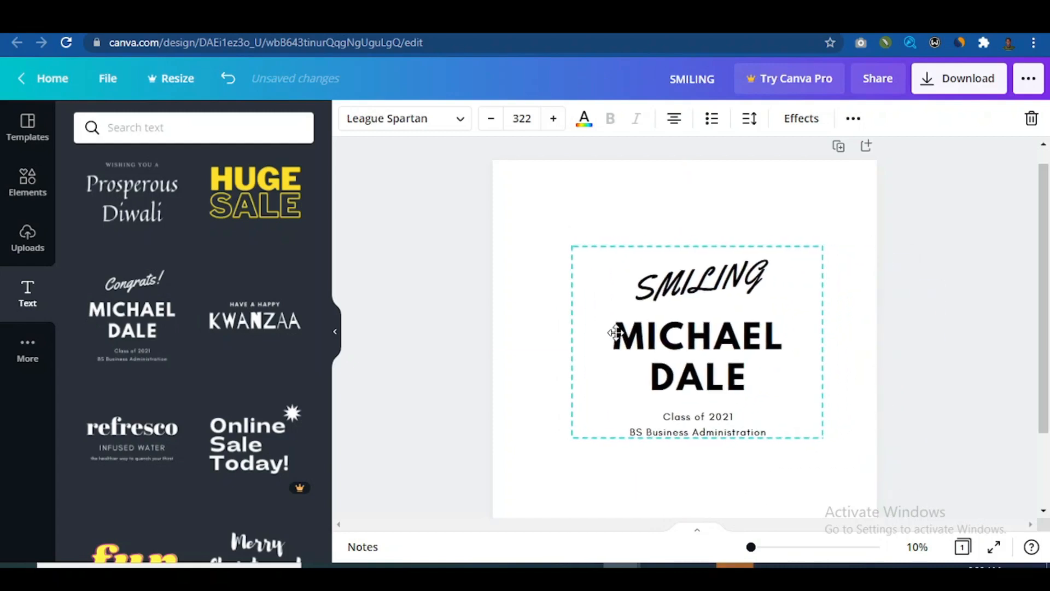
click(764, 285)
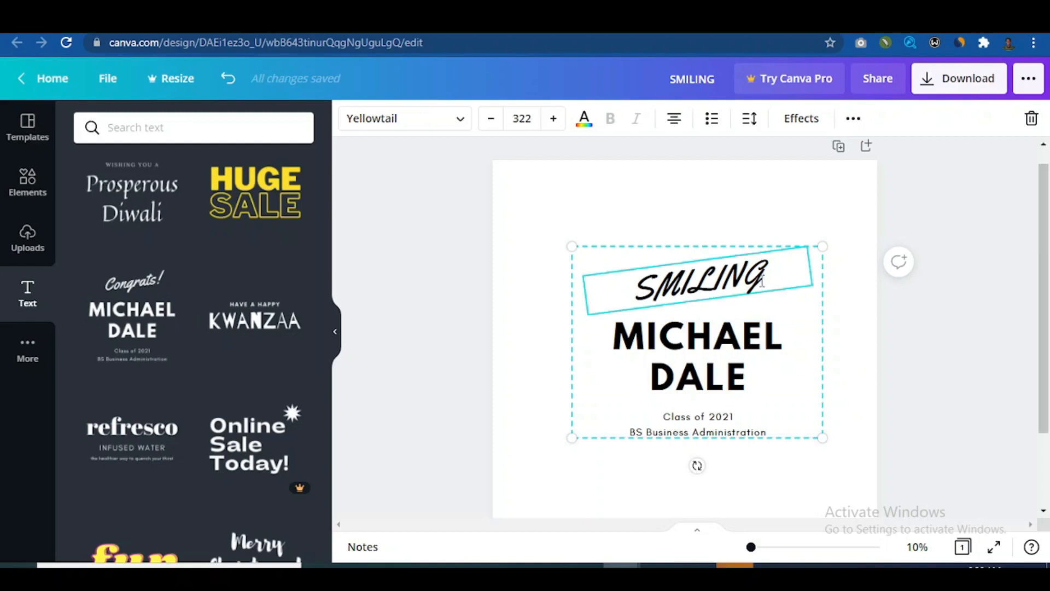
key(BackSpace)
key(BackSpace)
key(BackSpace)
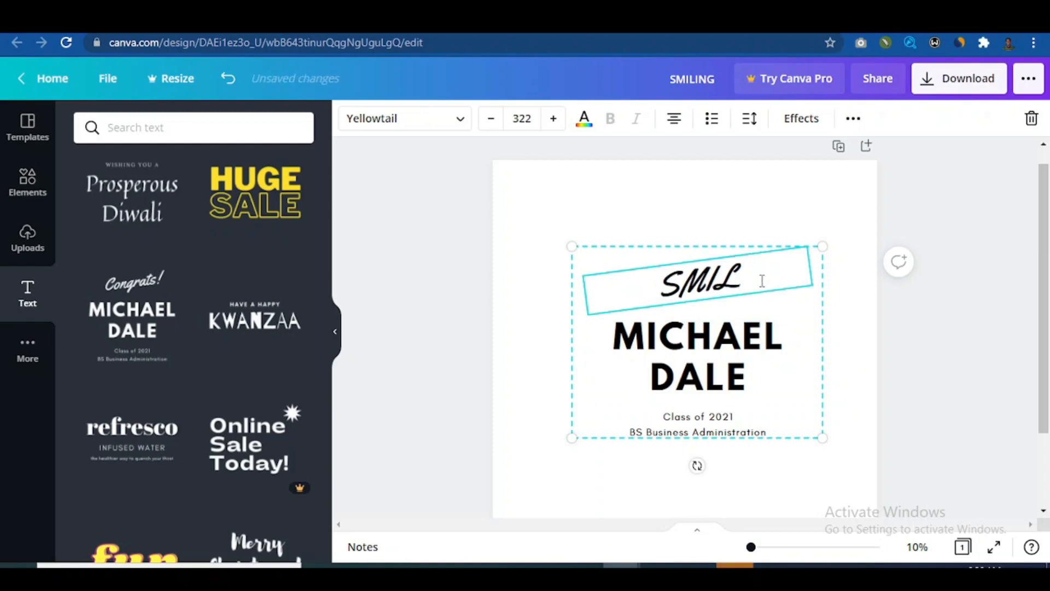
text(e)
key(BackSpace)
text(E)
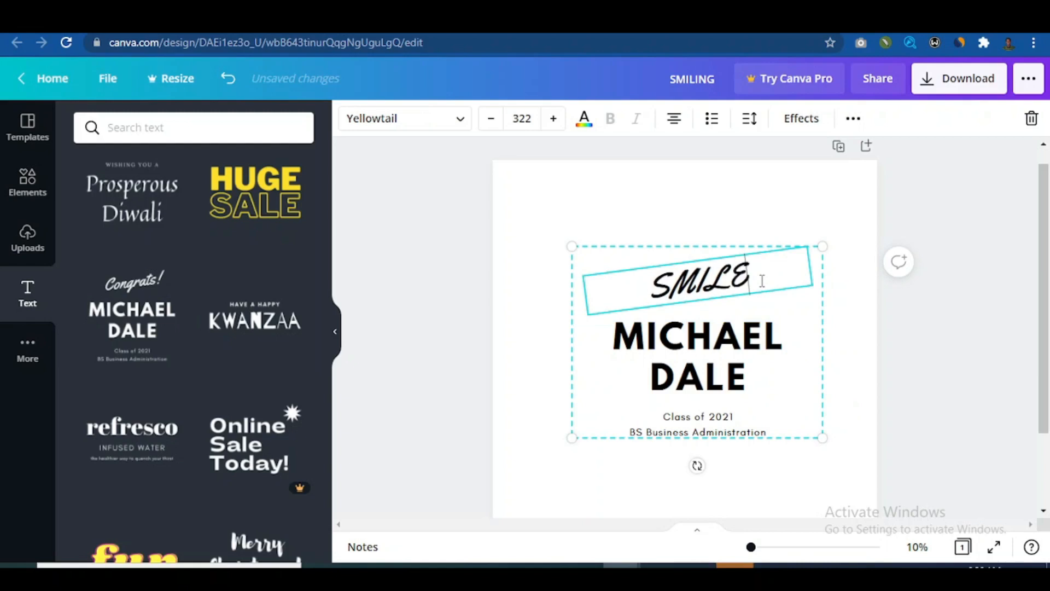
- Replace the bold placeholder name under the script text with "YOU DESERVE TO BE HAPPY"
click(706, 326)
click(673, 335)
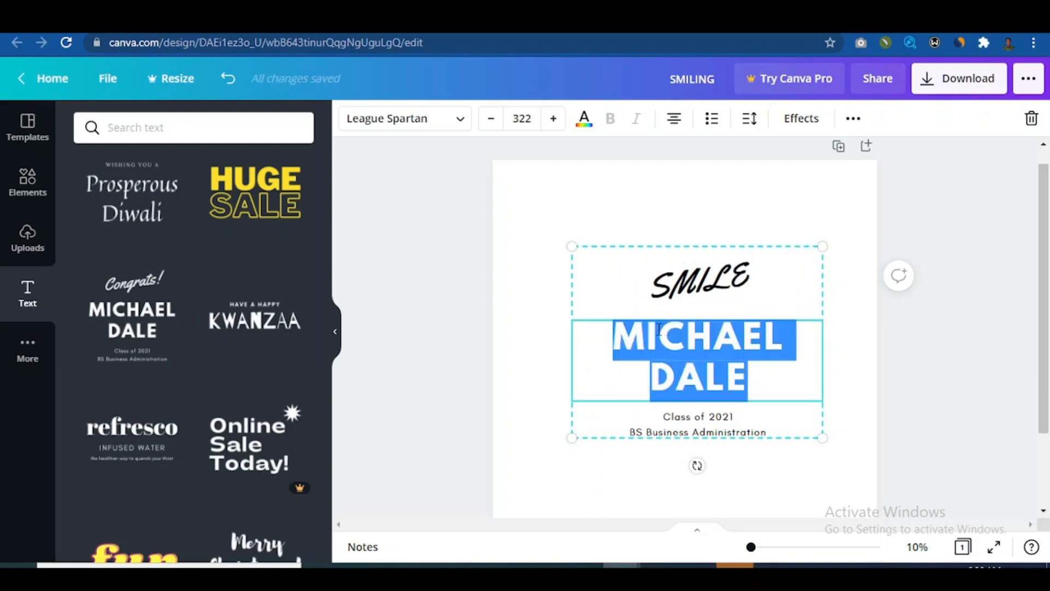
text(YOU)
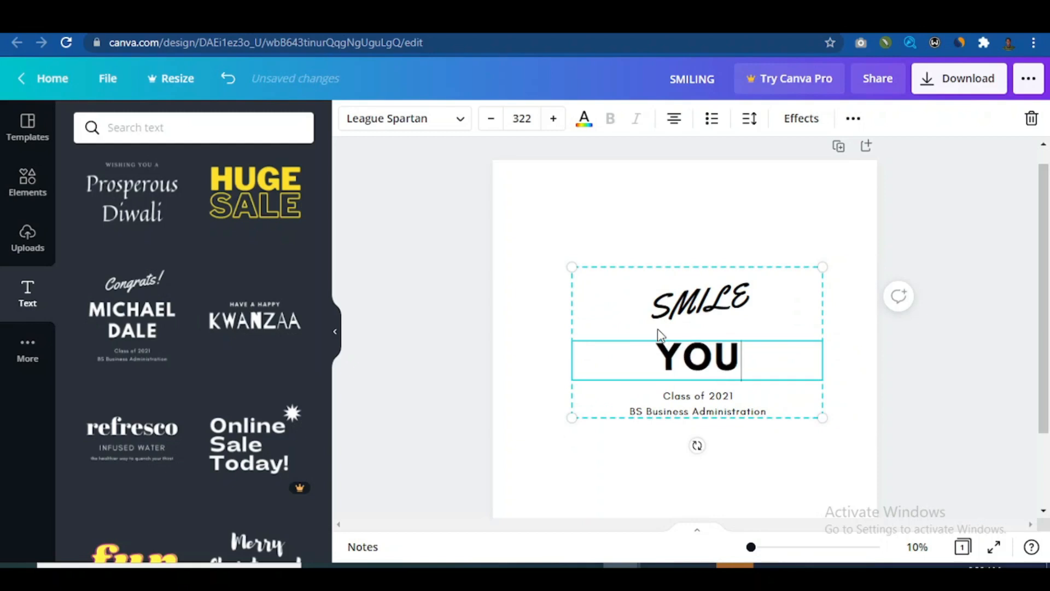
text( DESERVR)
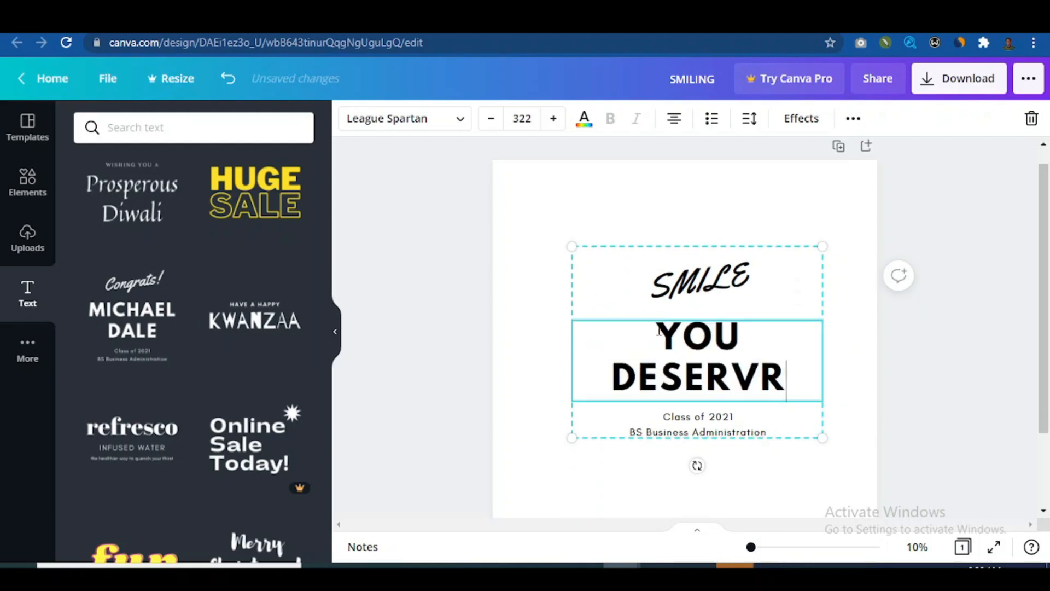
key(BackSpace)
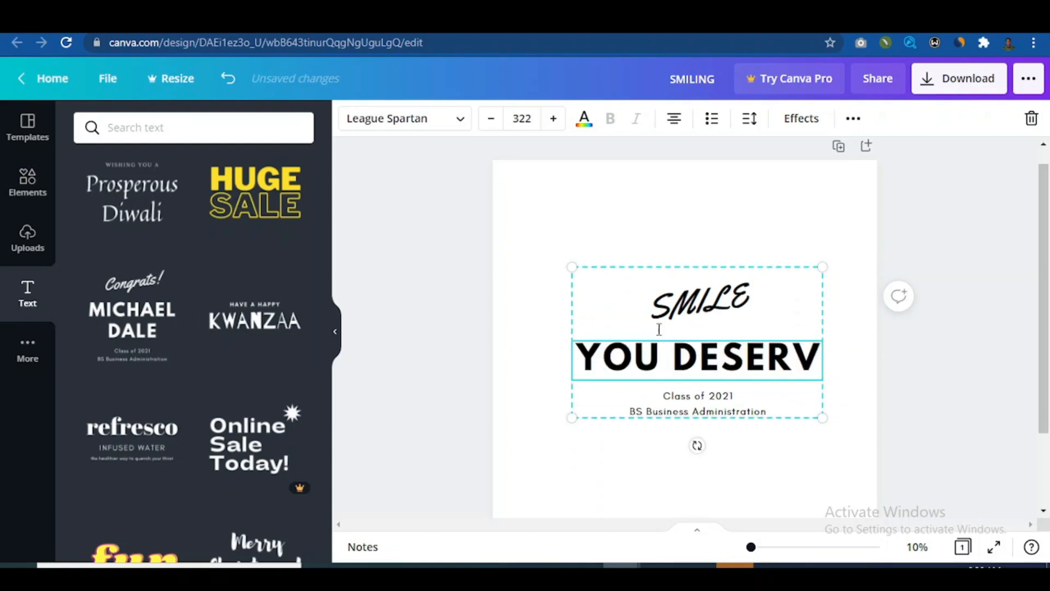
text(E TO BE HAPPY)
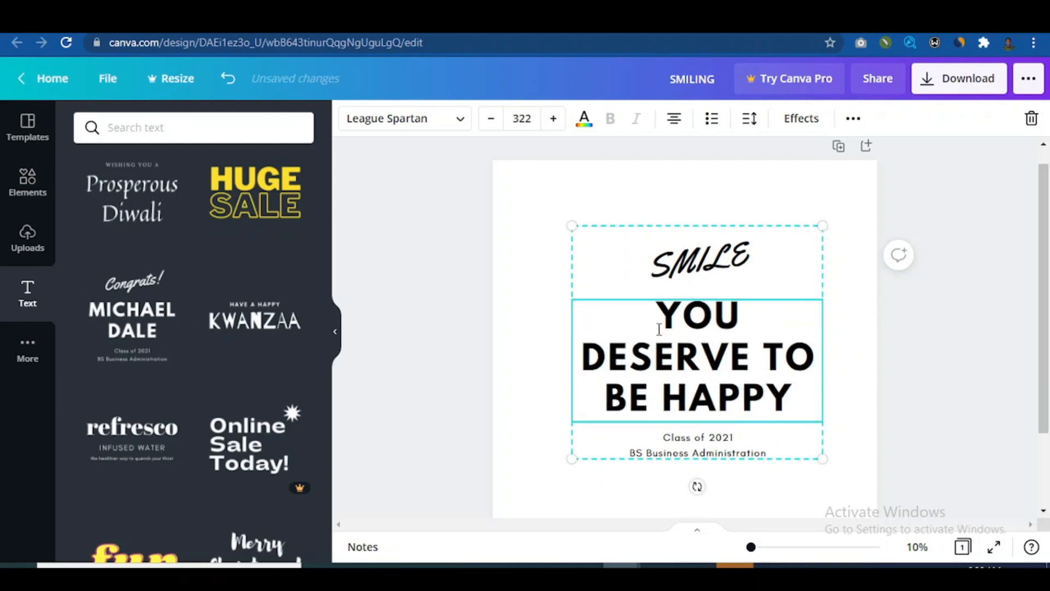
- Clear the small "Class of 2021 BS Business Administration" text beneath the bold lines
click(698, 453)
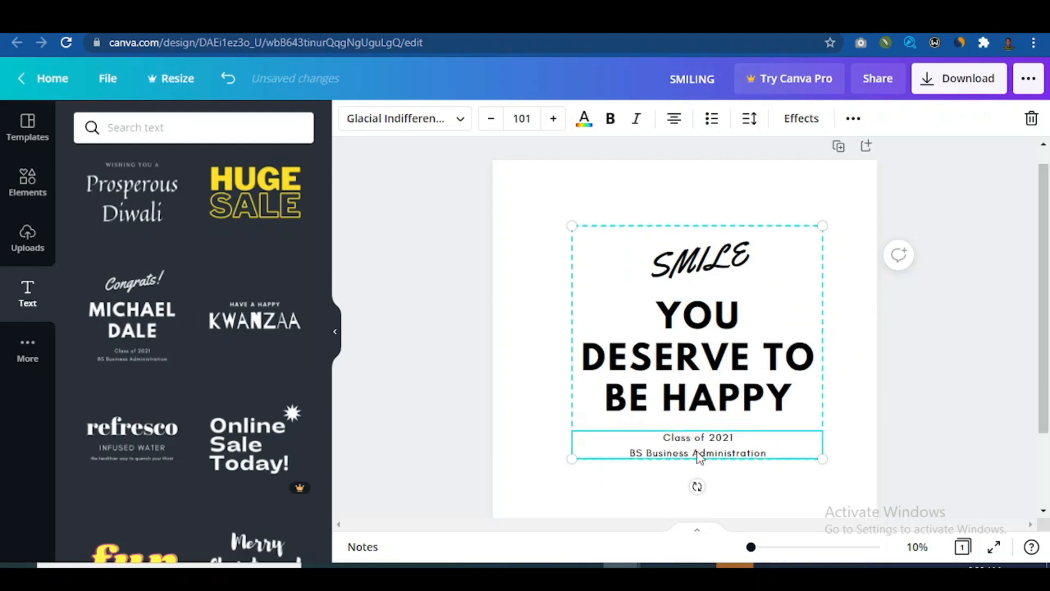
double_click(688, 439)
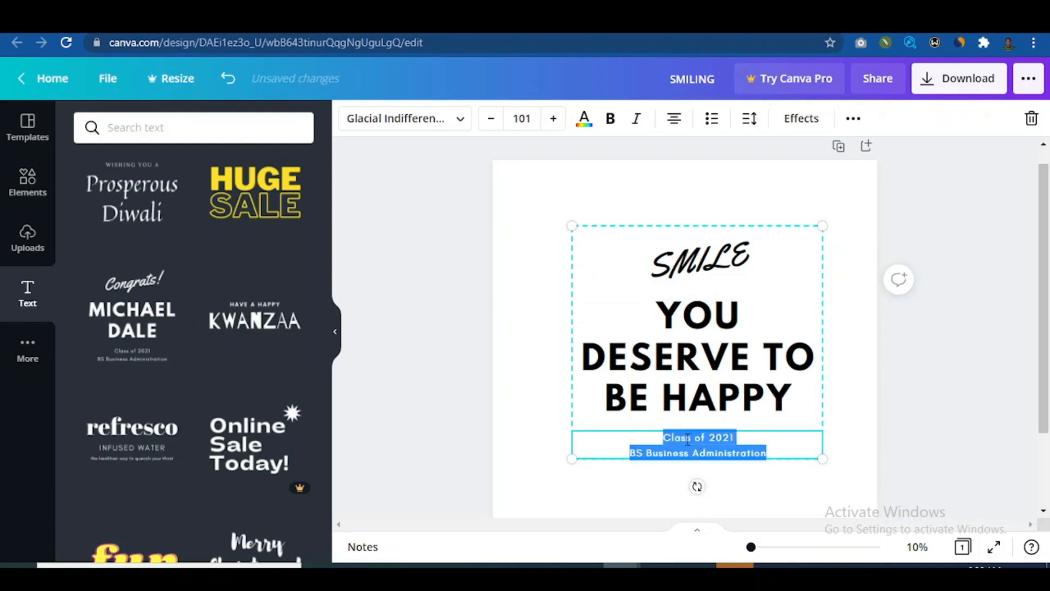
key(BackSpace)
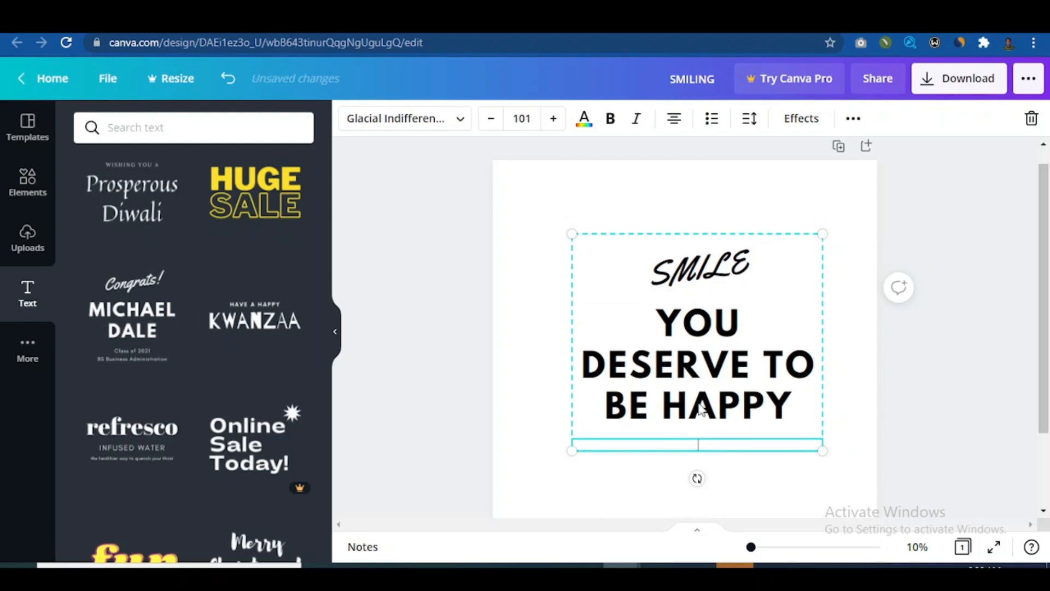
- Try other alignments, including justified, on the "YOU DESERVE TO BE HAPPY" text and return it to centred
drag(667, 327, 790, 408)
double_click(654, 316)
click(654, 316)
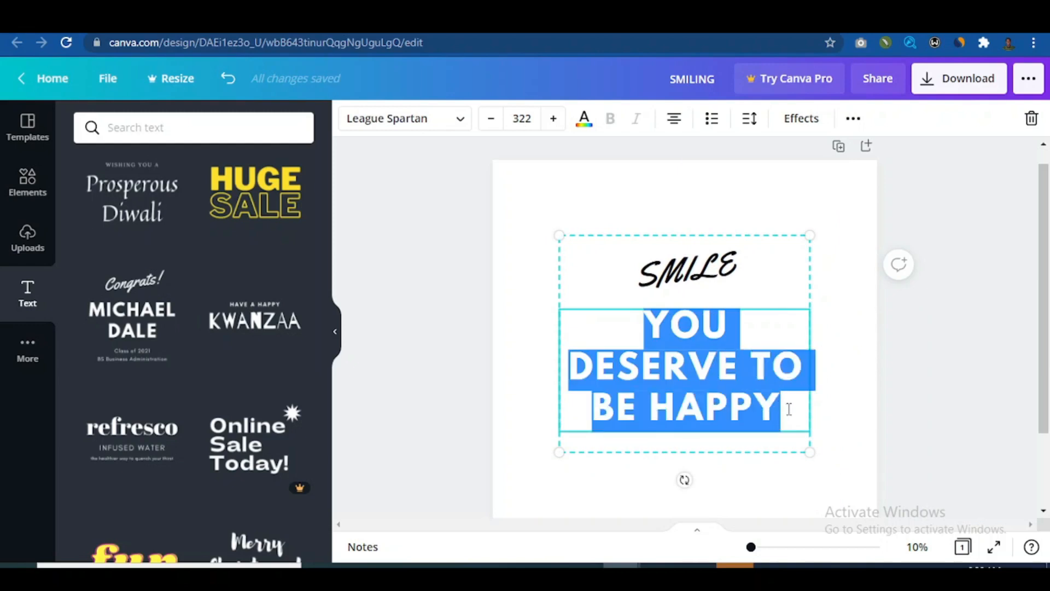
click(675, 121)
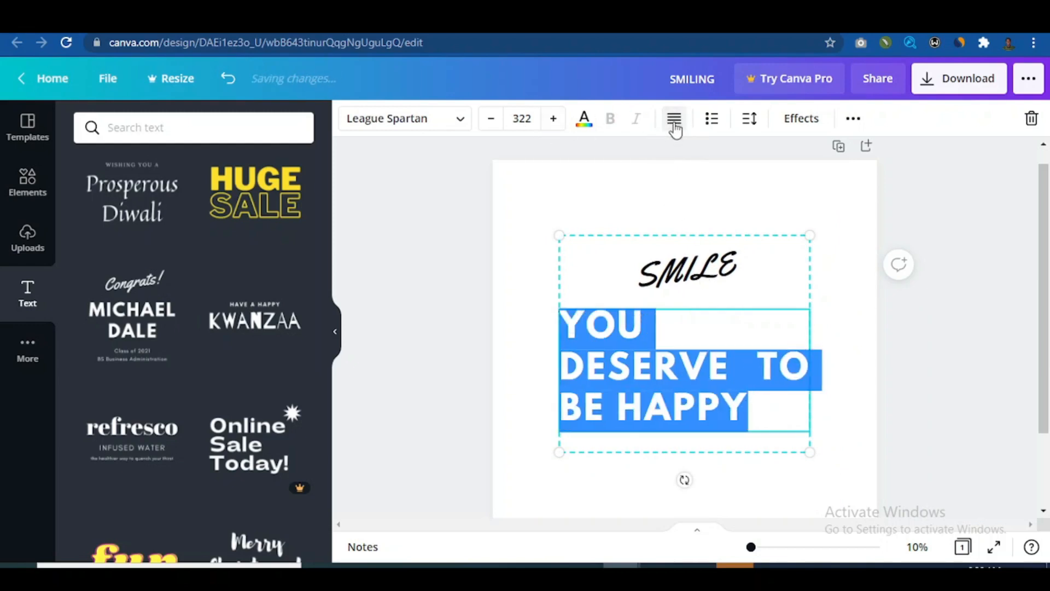
click(674, 121)
click(674, 121)
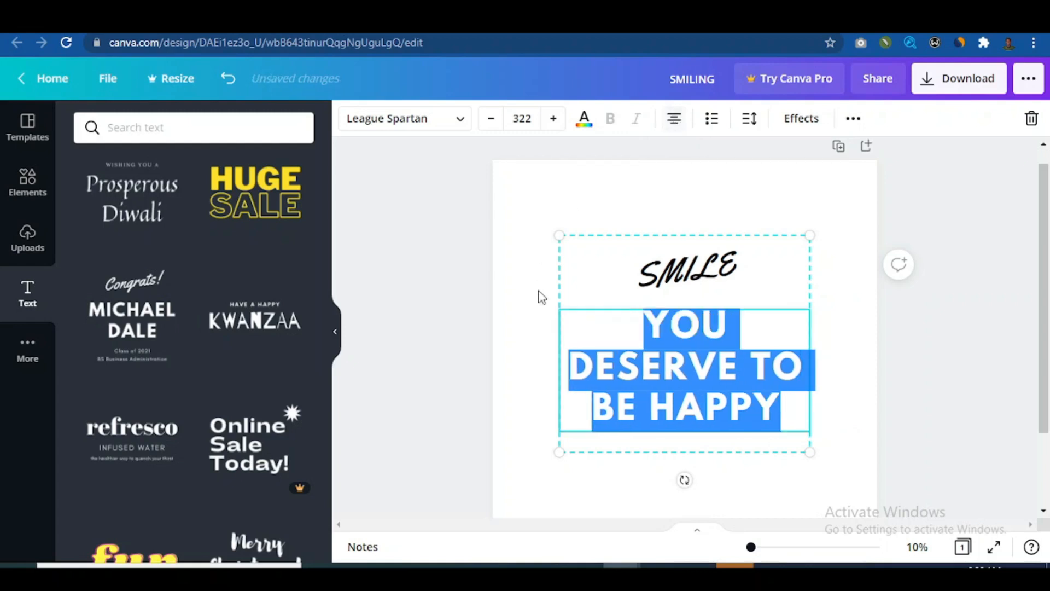
click(418, 317)
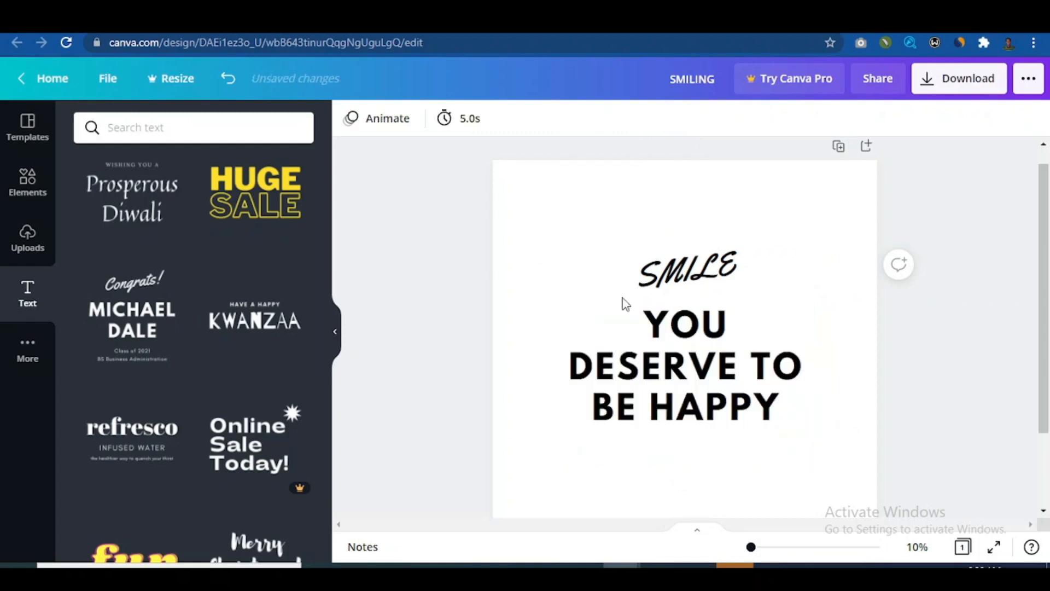
double_click(671, 280)
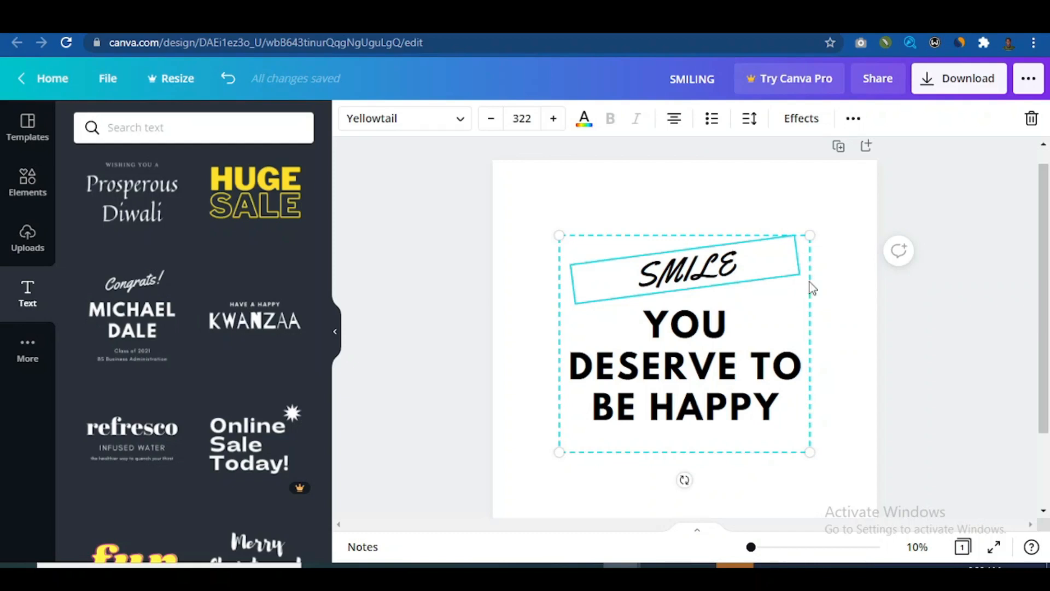
click(832, 304)
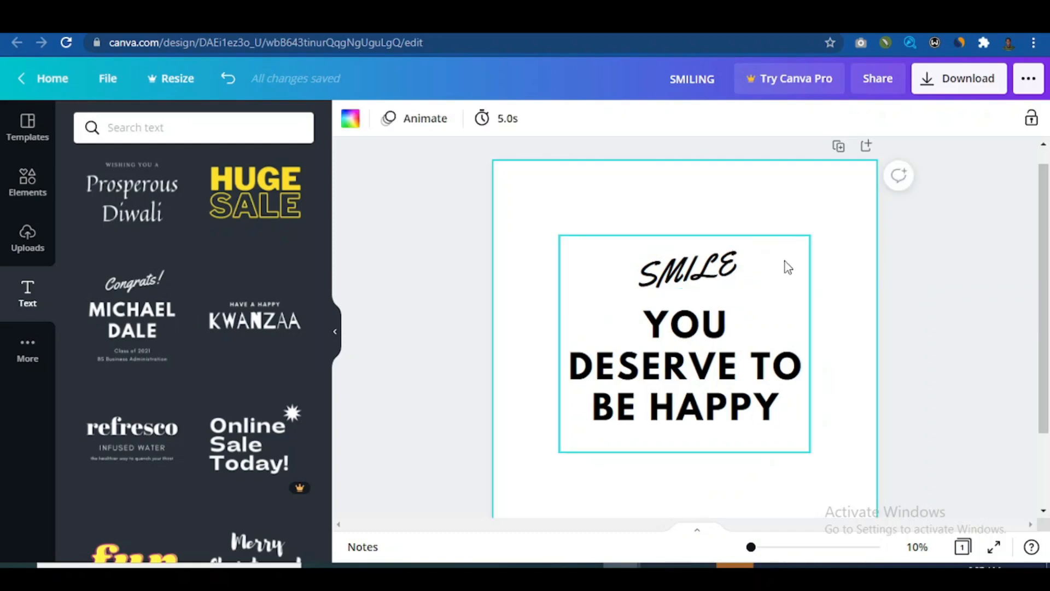
double_click(785, 260)
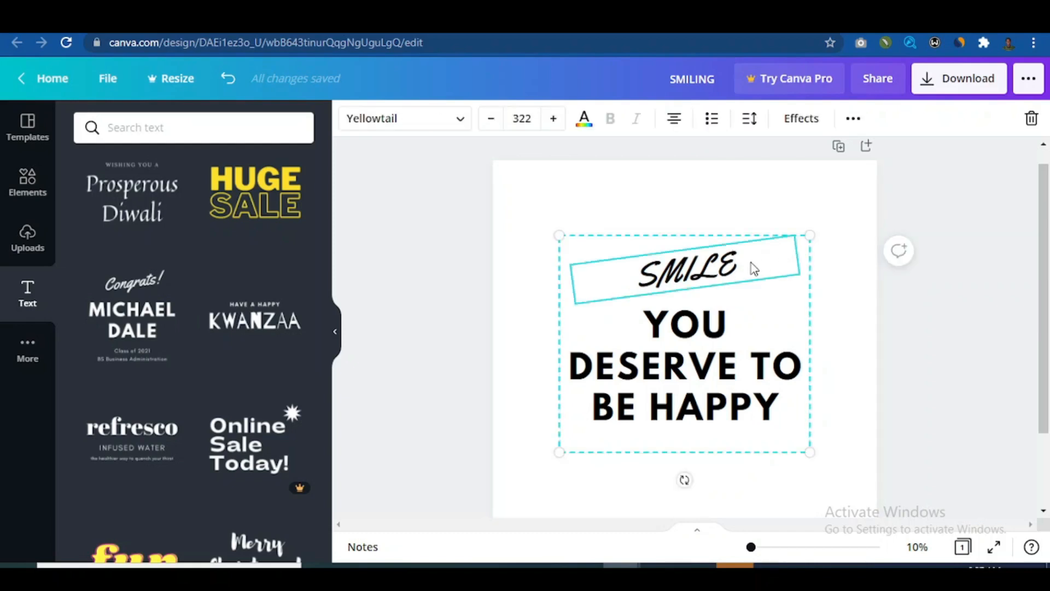
- Change the page background to yellow from the default colours
click(514, 261)
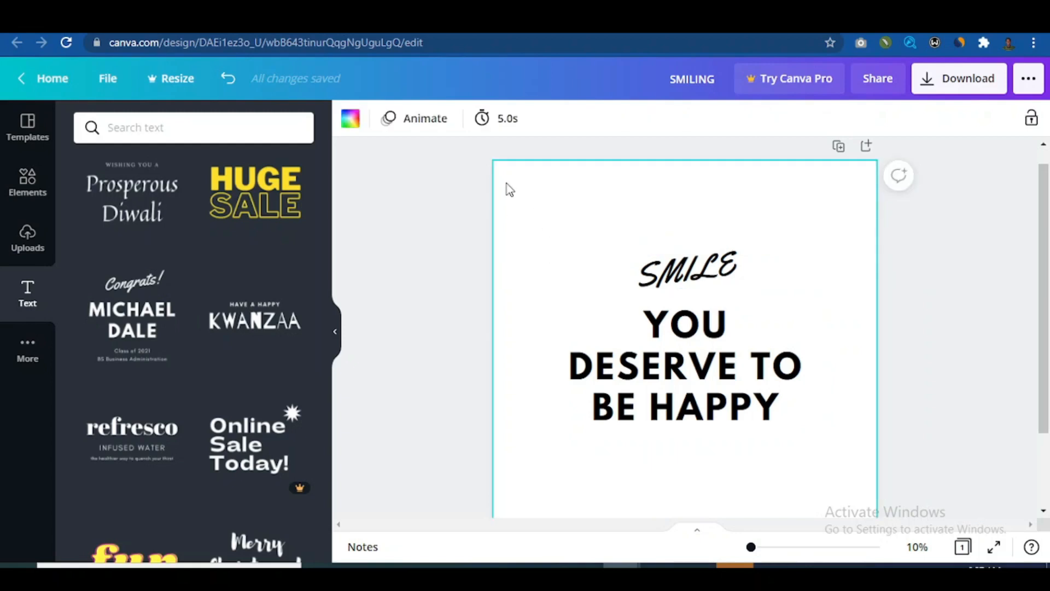
click(354, 127)
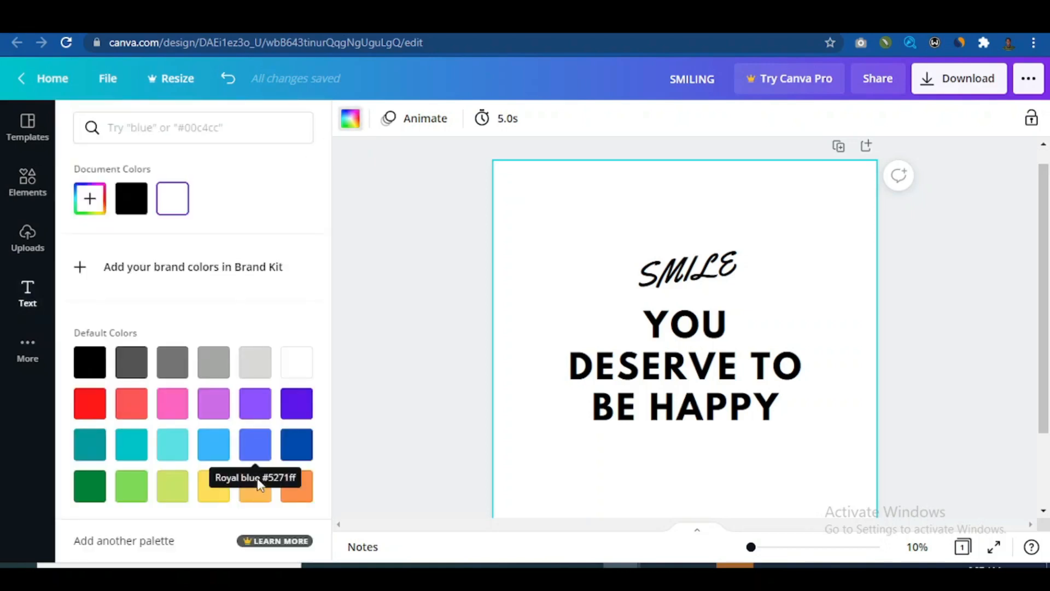
click(216, 494)
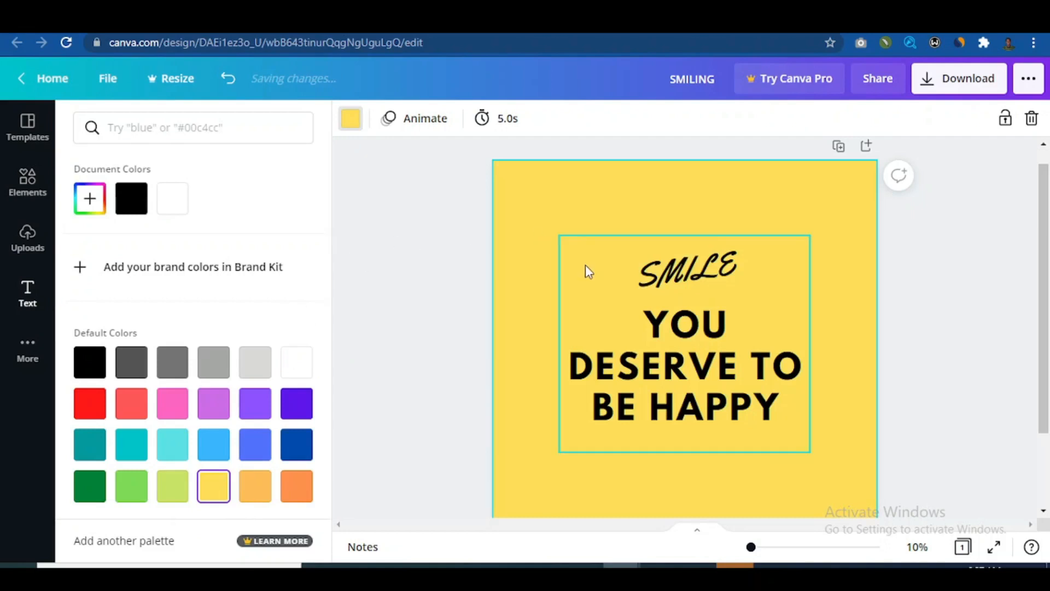
- Move the text group a little lower on the page to leave room above it
click(683, 328)
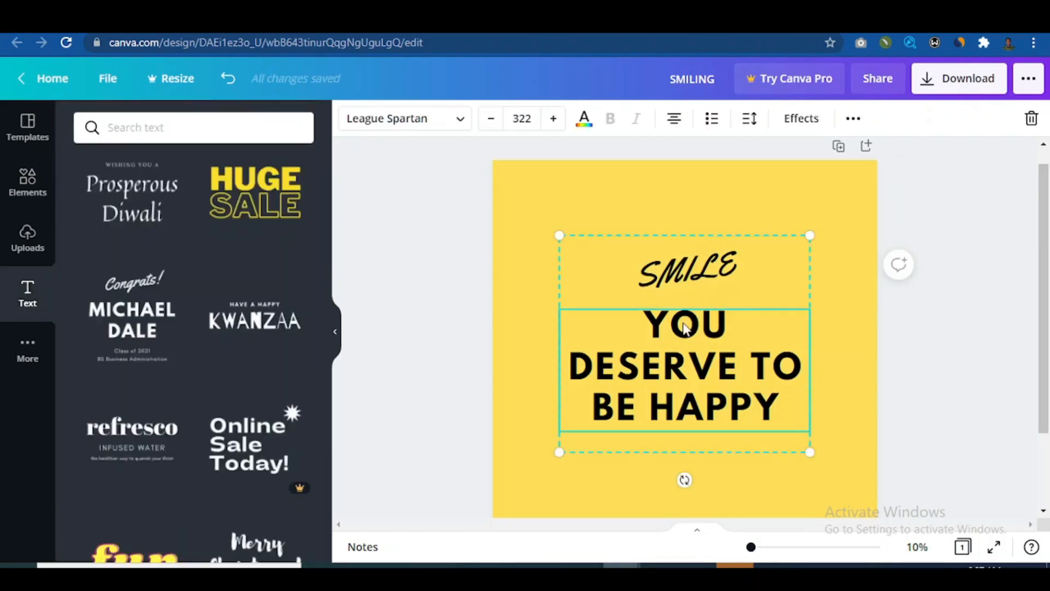
drag(684, 328, 691, 358)
double_click(670, 350)
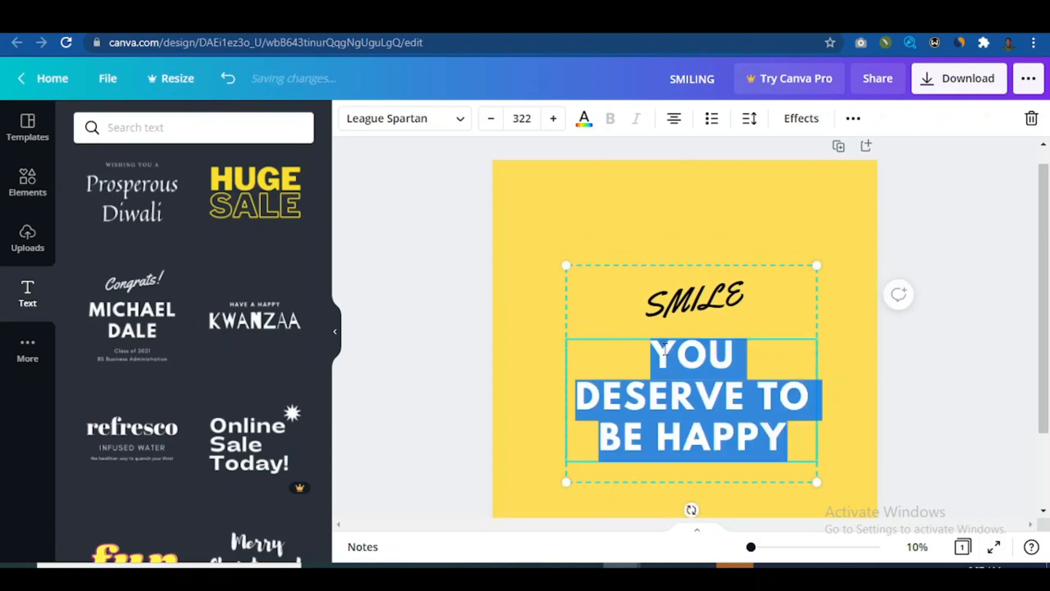
click(413, 229)
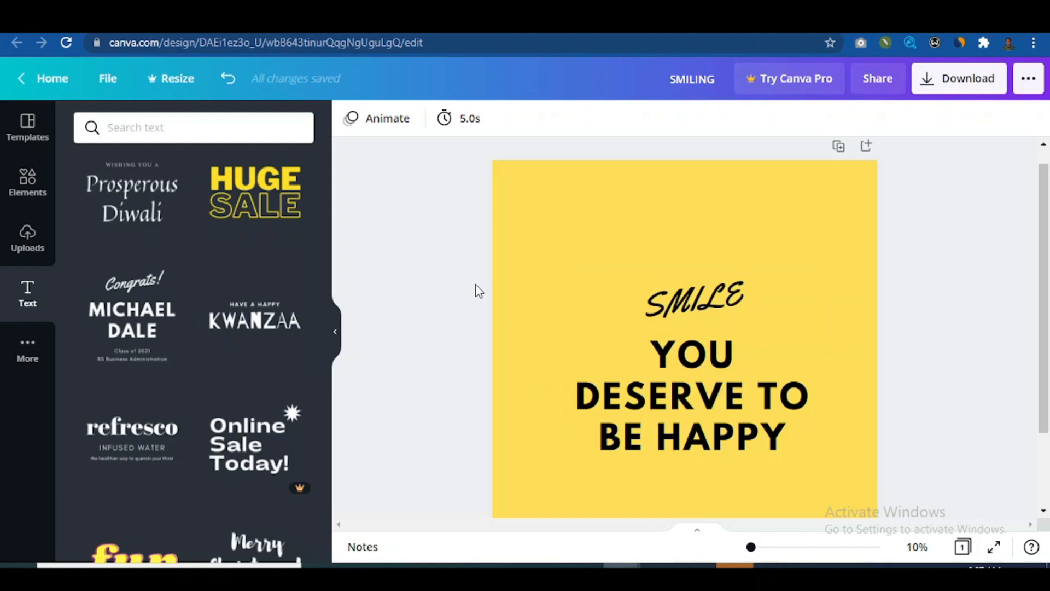
- Search the elements library for "smile" and add the plain yellow smiling face without blushing cheeks to the page
click(33, 189)
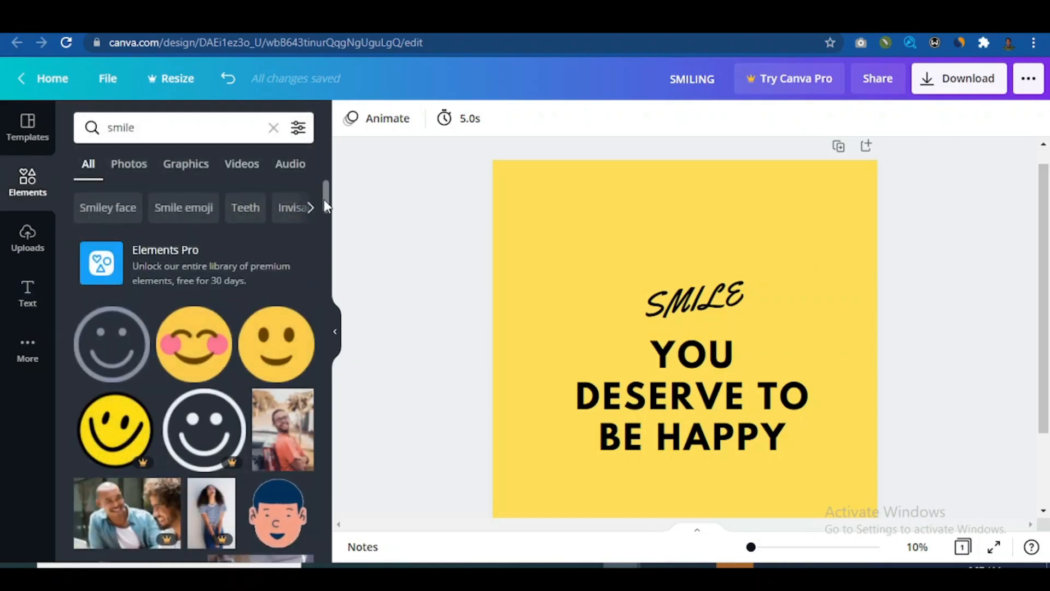
drag(324, 200, 323, 292)
drag(318, 332, 312, 152)
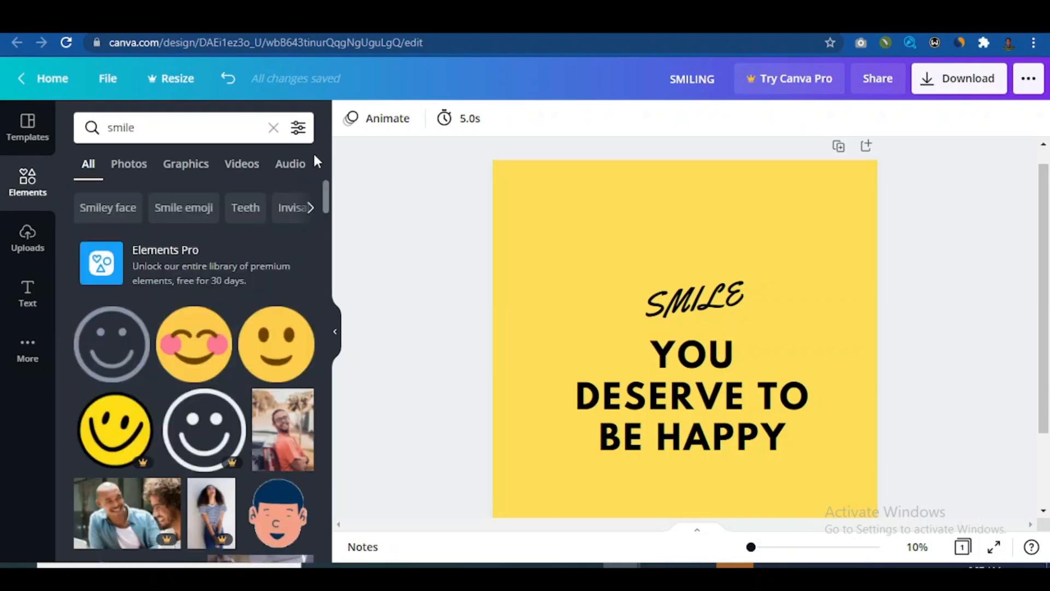
click(266, 355)
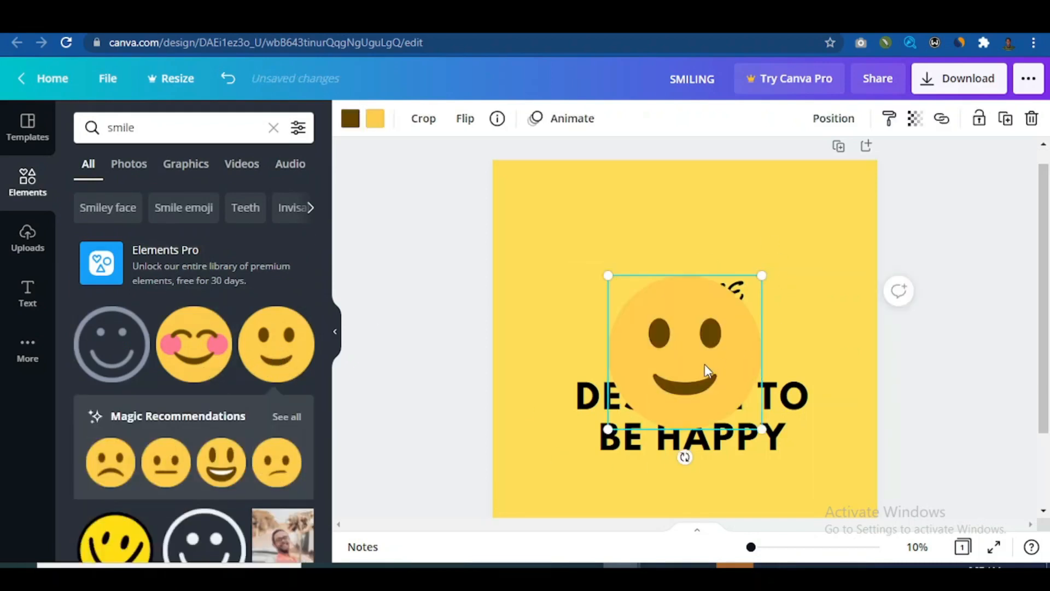
- Shrink the smiling face and place it above the text, near the upper edge of the page
drag(710, 298, 698, 240)
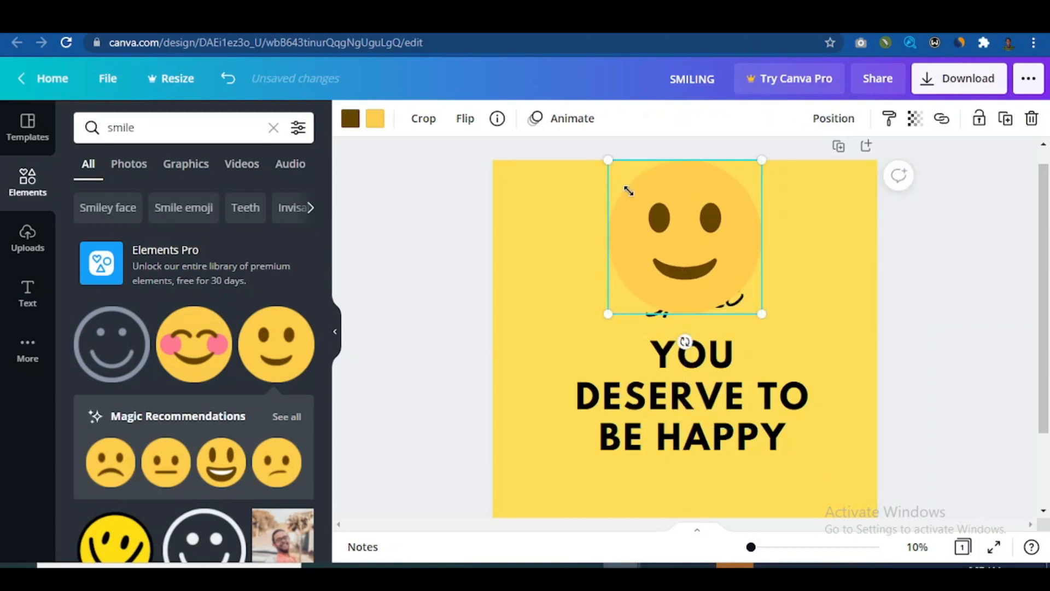
drag(629, 191, 656, 216)
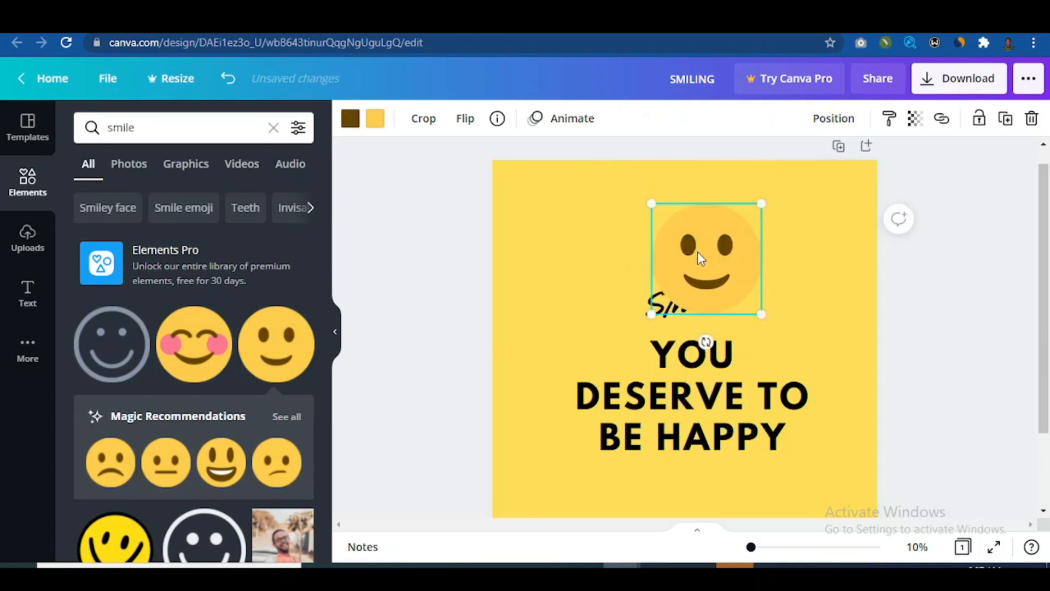
drag(698, 251, 660, 223)
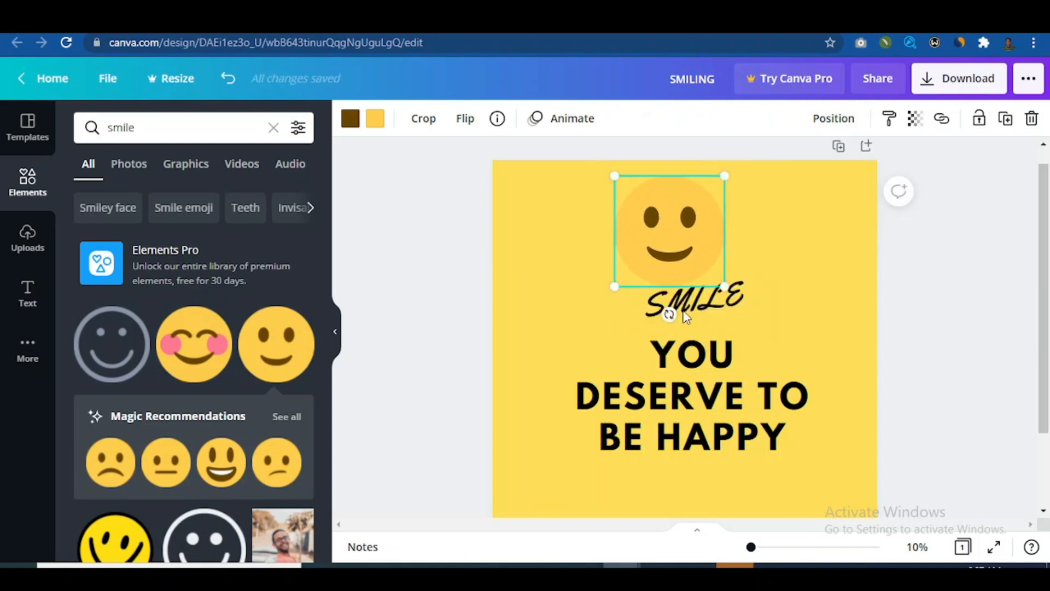
- Delete the script word "SMILE" between the smiling face and the bold text
click(721, 307)
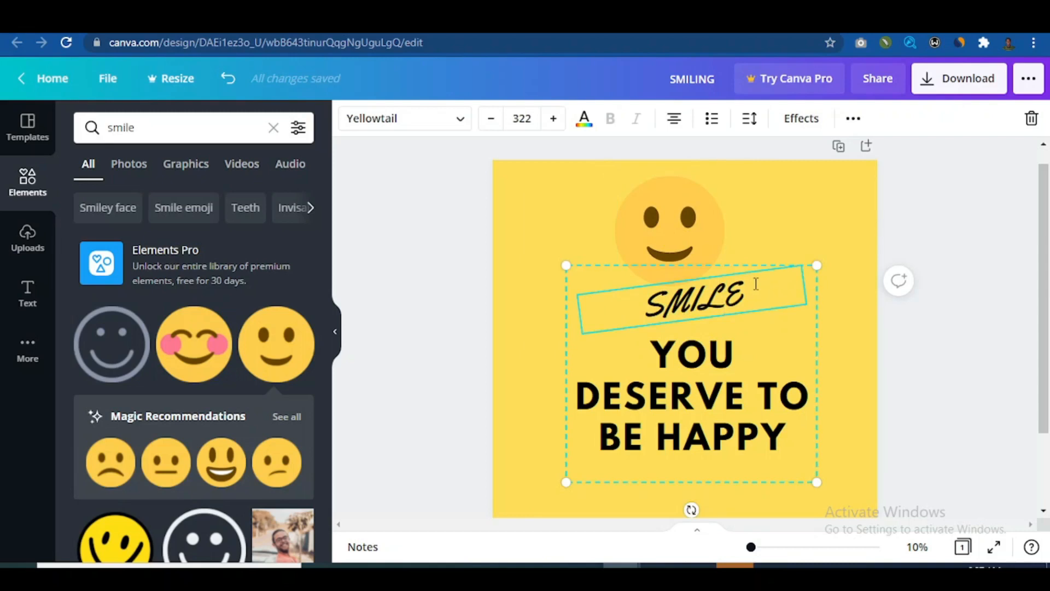
key(BackSpace)
key(BackSpace)
key(BackSpace)
key(BackSpace)
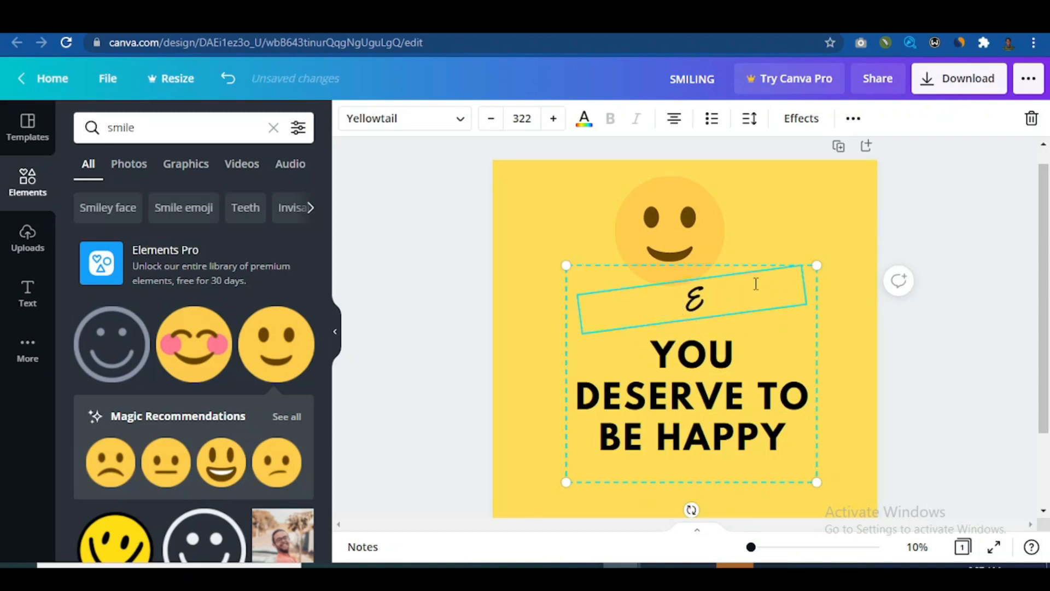
key(Delete)
click(757, 227)
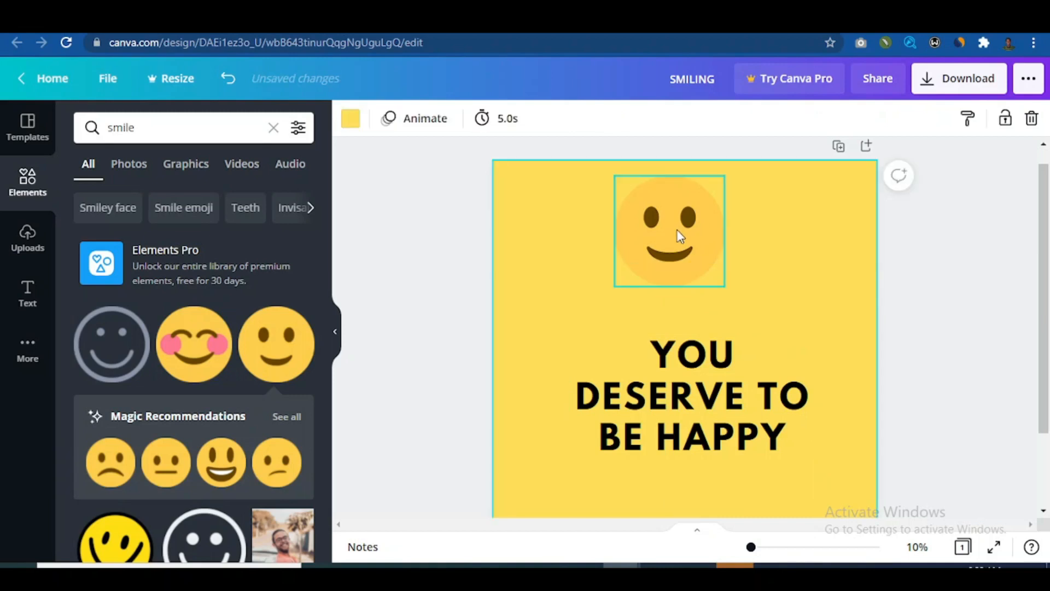
- Move the smiling face down and enlarge it so that it sits just above the "YOU DESERVE TO BE HAPPY" text
click(677, 228)
mouse_move(698, 263)
mouse_down()
mouse_move(696, 272)
mouse_move(696, 250)
mouse_up()
drag(627, 217, 602, 204)
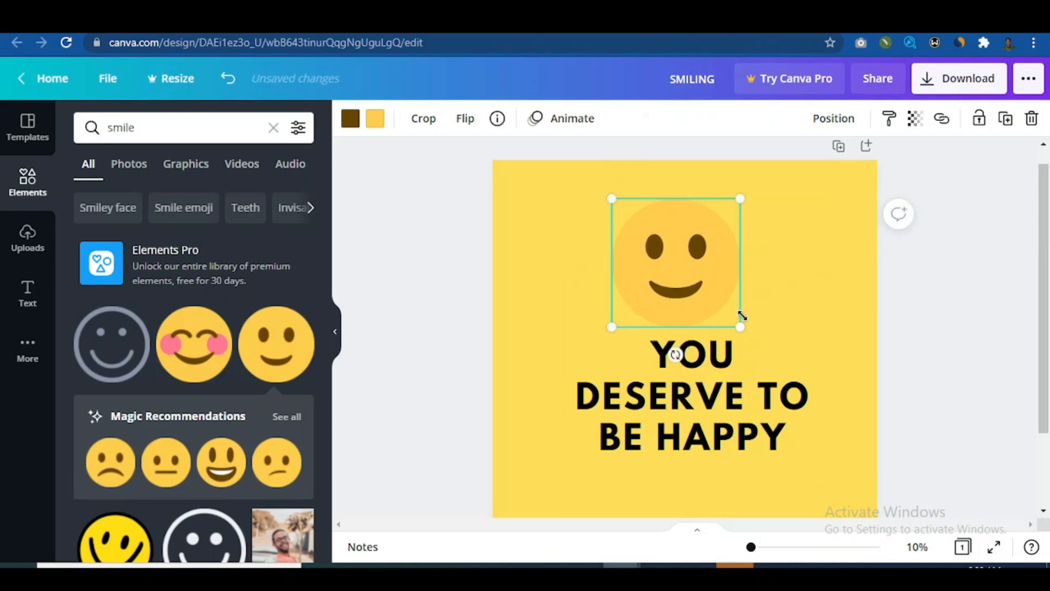
drag(741, 327, 745, 333)
double_click(717, 247)
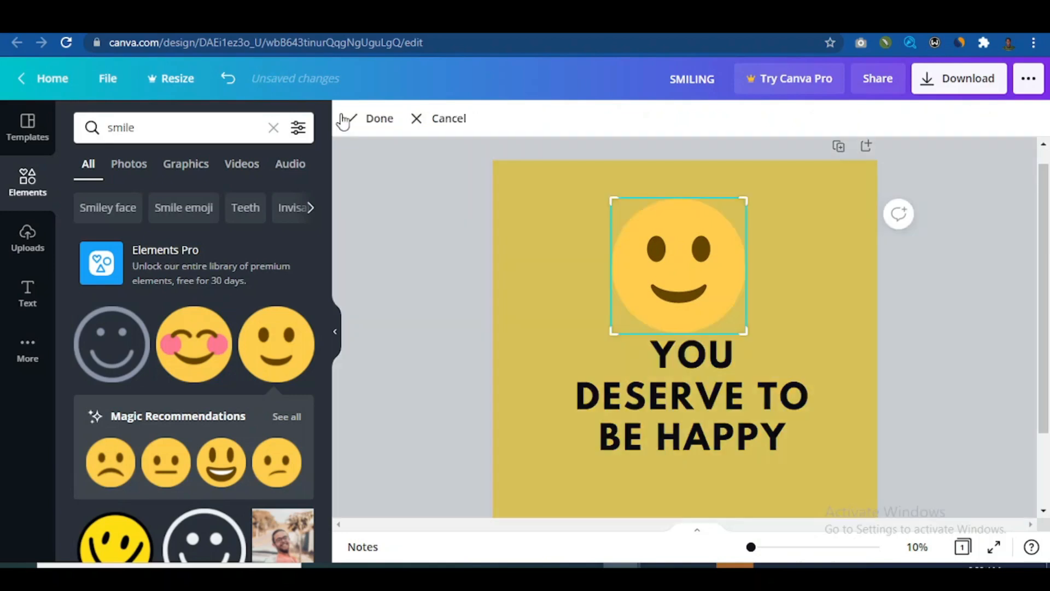
click(435, 228)
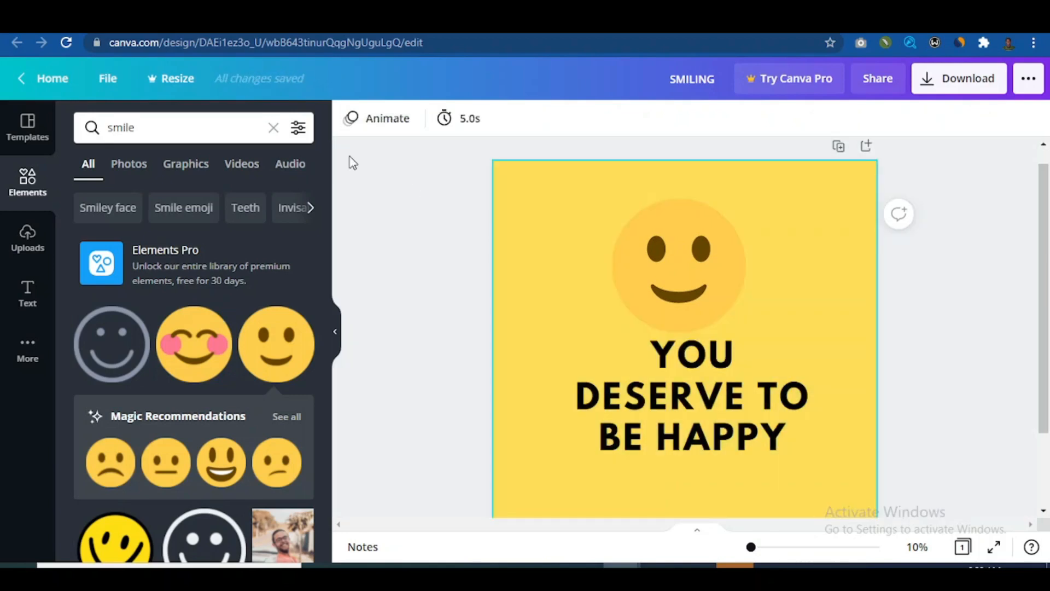
- Recolor the smiling face's yellow circle, trying light grey and dark blue
click(680, 235)
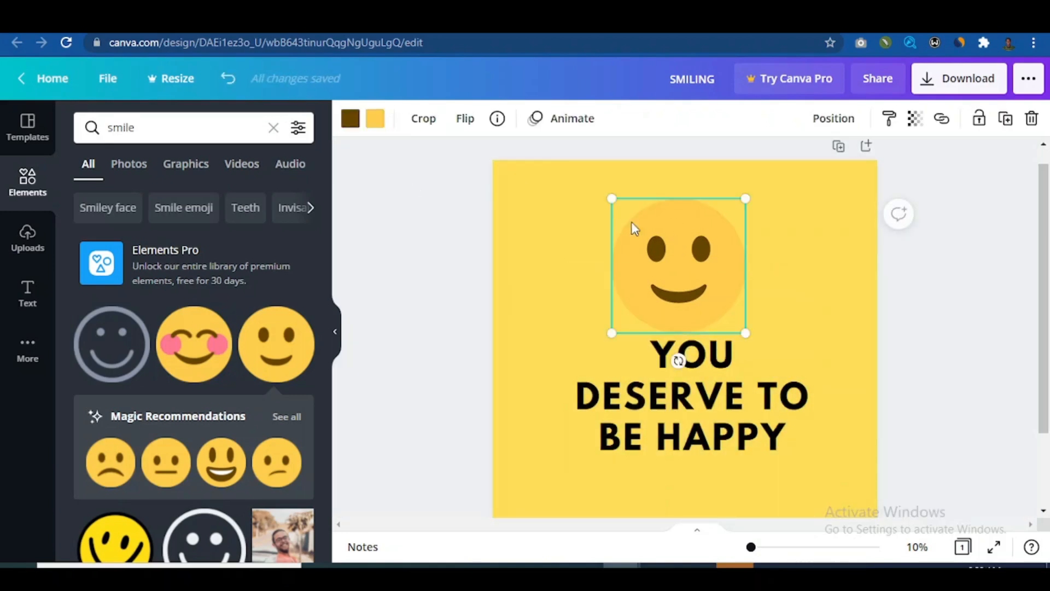
click(383, 126)
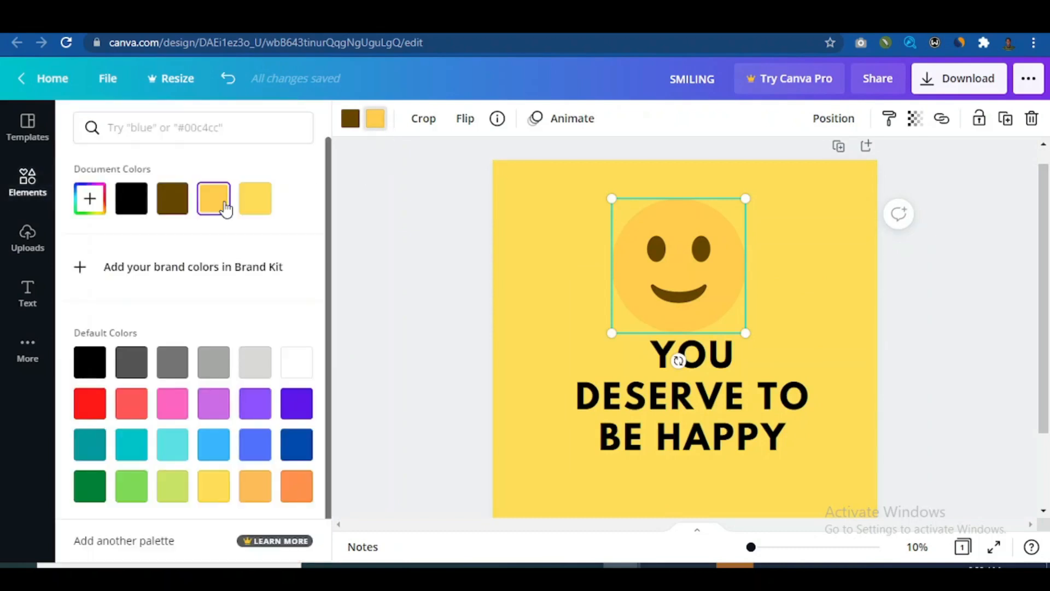
click(261, 370)
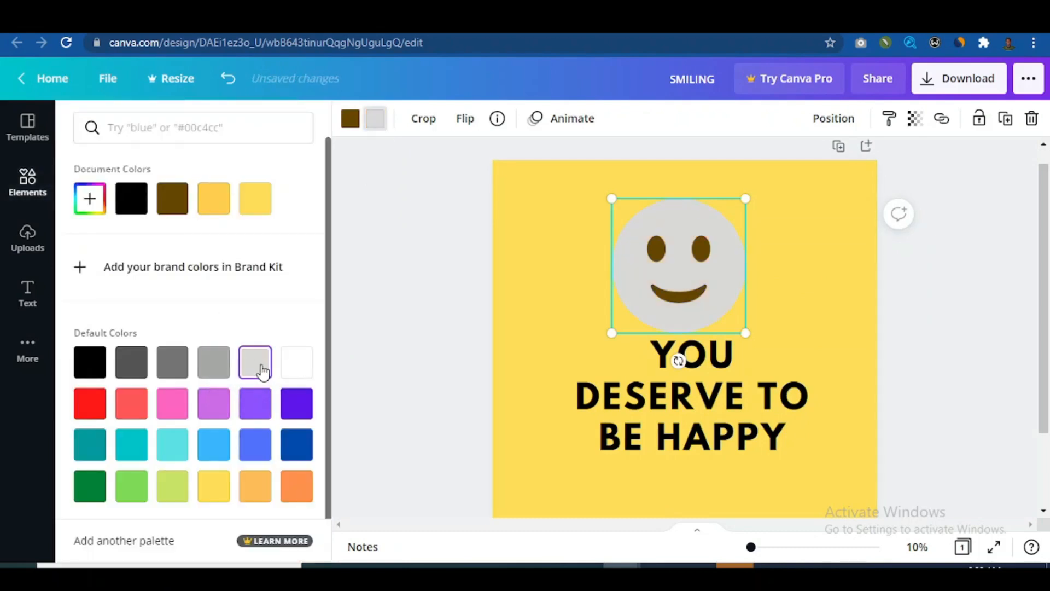
click(292, 454)
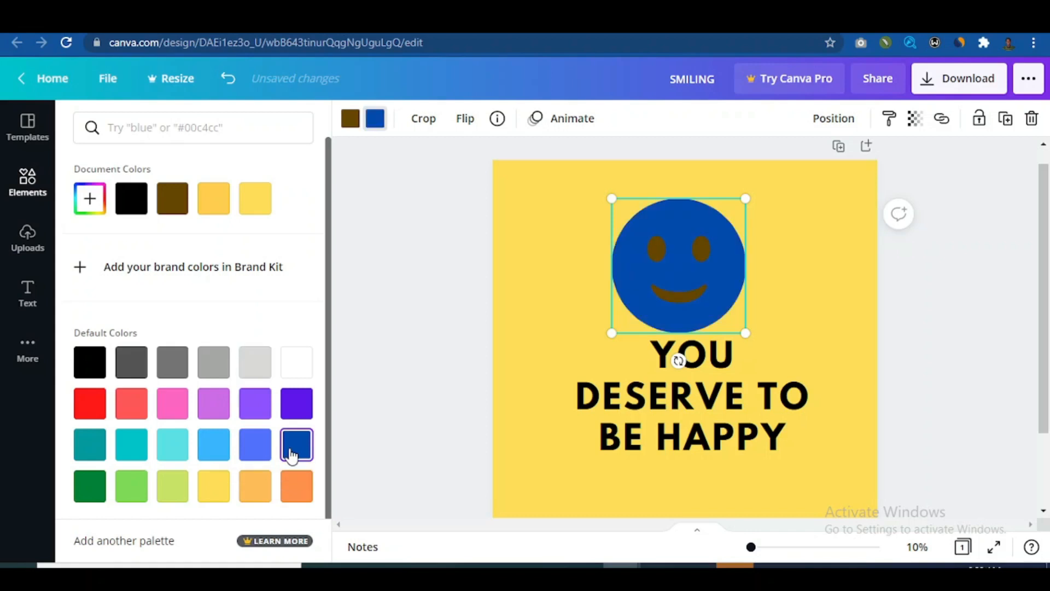
- Set the color of the smiling face's brown eyes and mouth to white
click(350, 119)
click(296, 365)
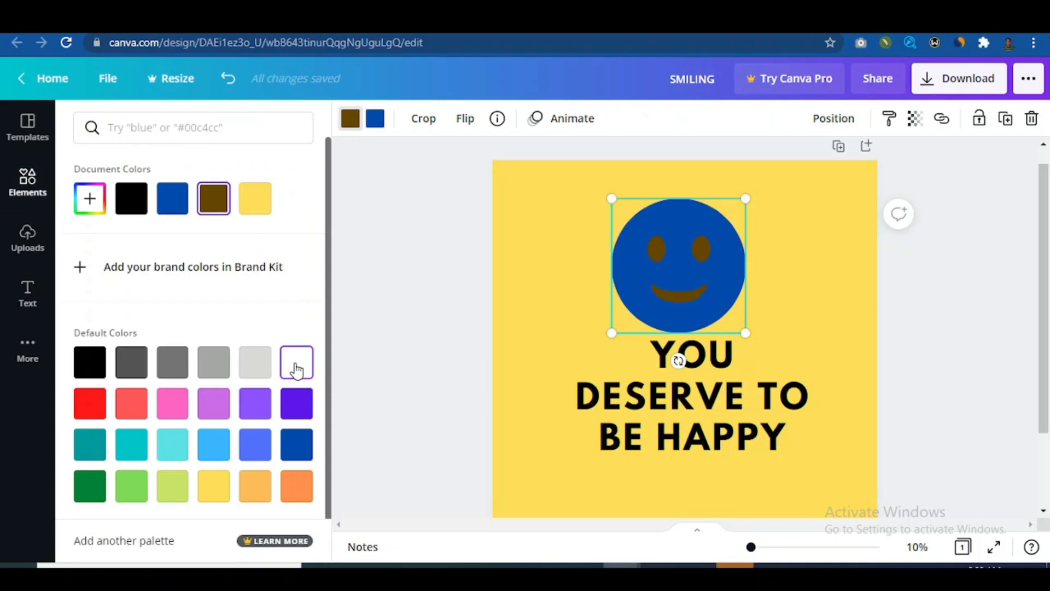
click(420, 269)
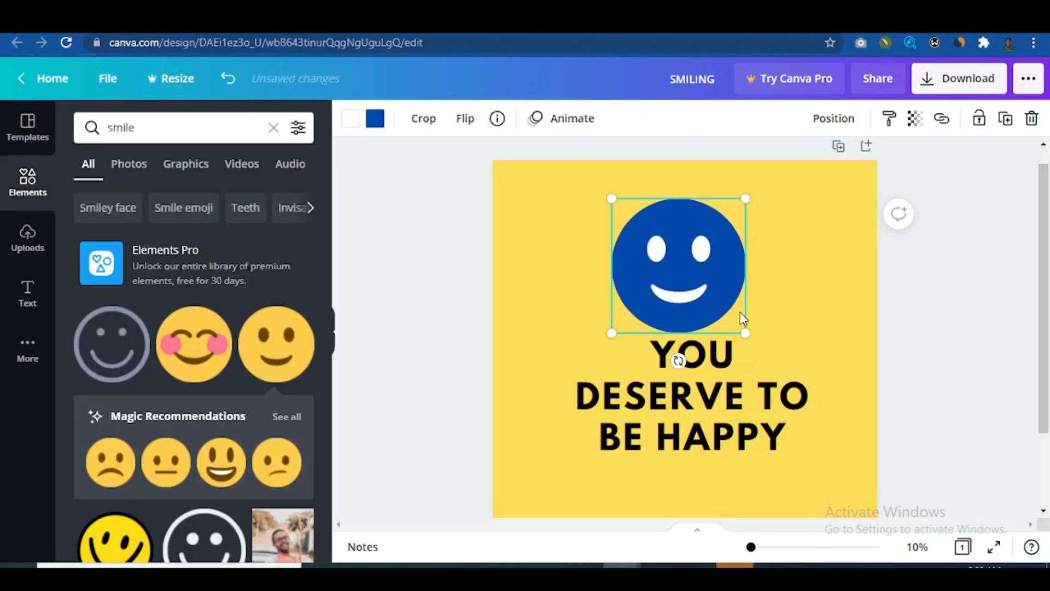
click(943, 346)
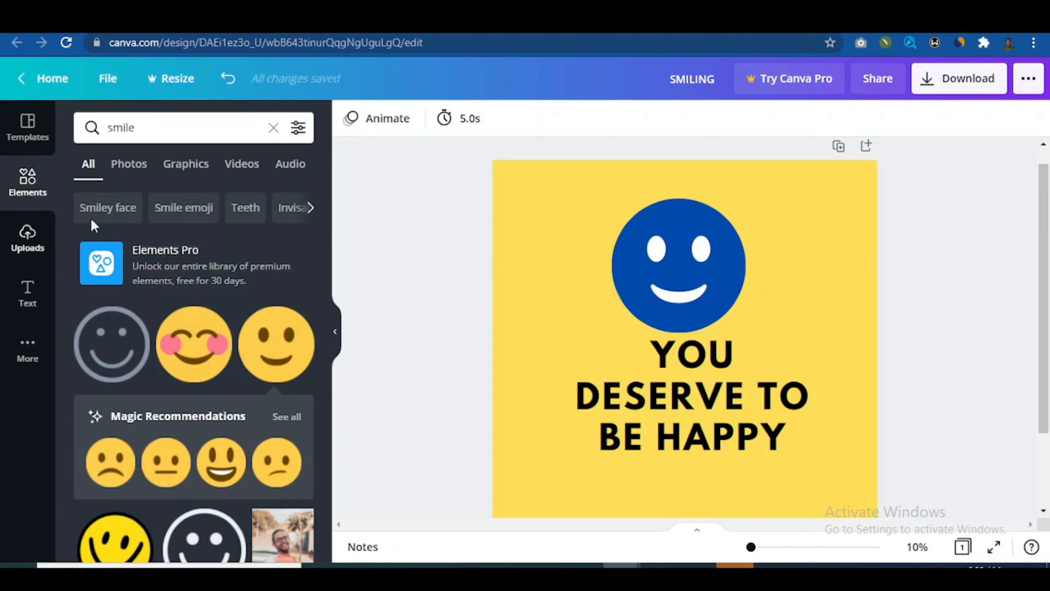
- Limit the "smile" search results to graphics and browse through them
mouse_move(324, 198)
mouse_down()
mouse_move(318, 299)
mouse_move(319, 183)
mouse_up()
click(186, 170)
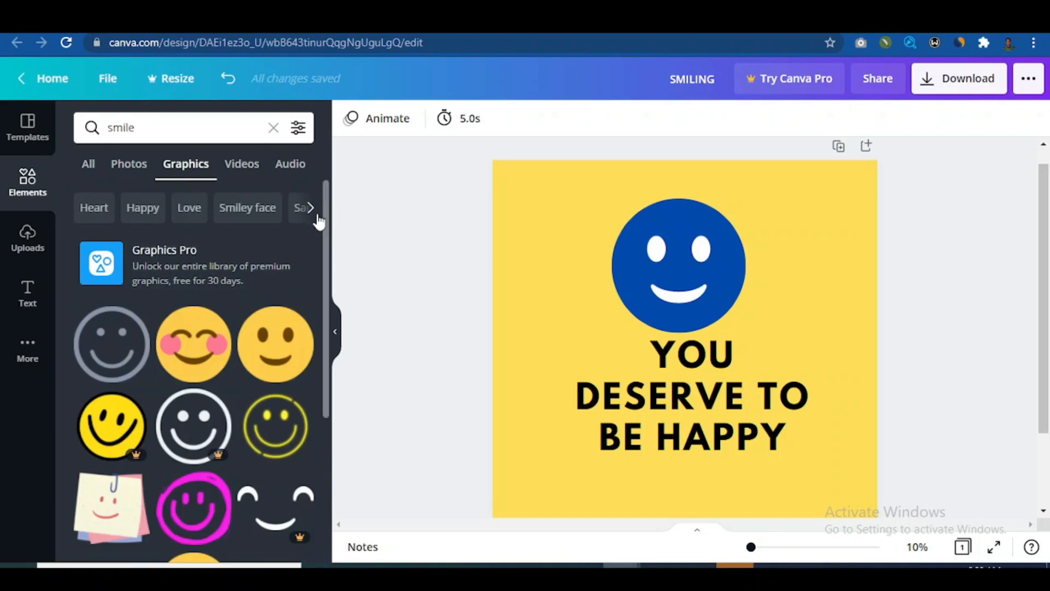
drag(327, 232, 329, 320)
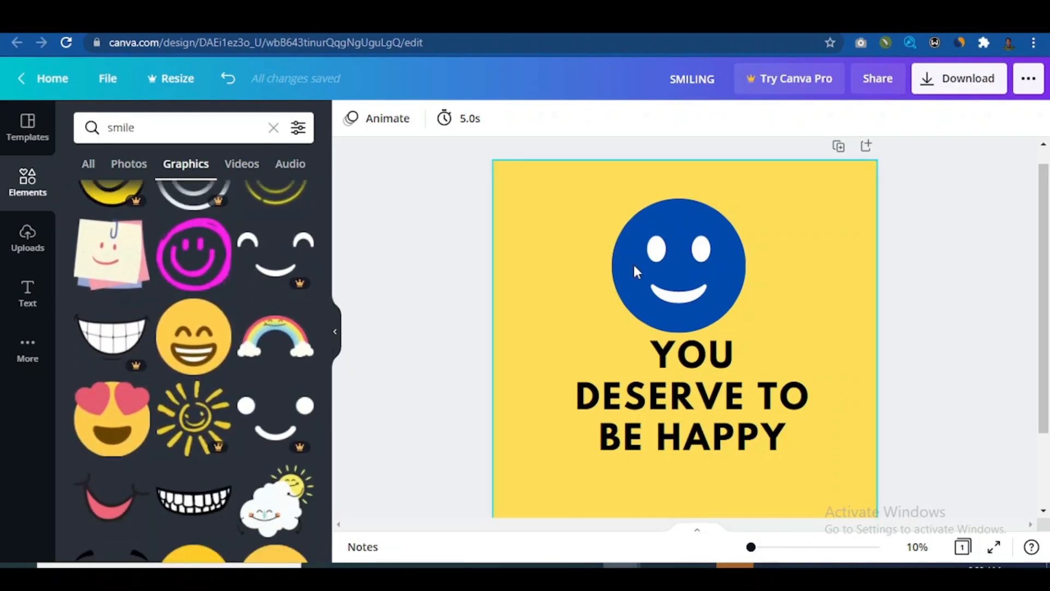
- Shrink the smiling face to about 1,530 × 1,530 px and center it horizontally above the text
drag(687, 295, 694, 295)
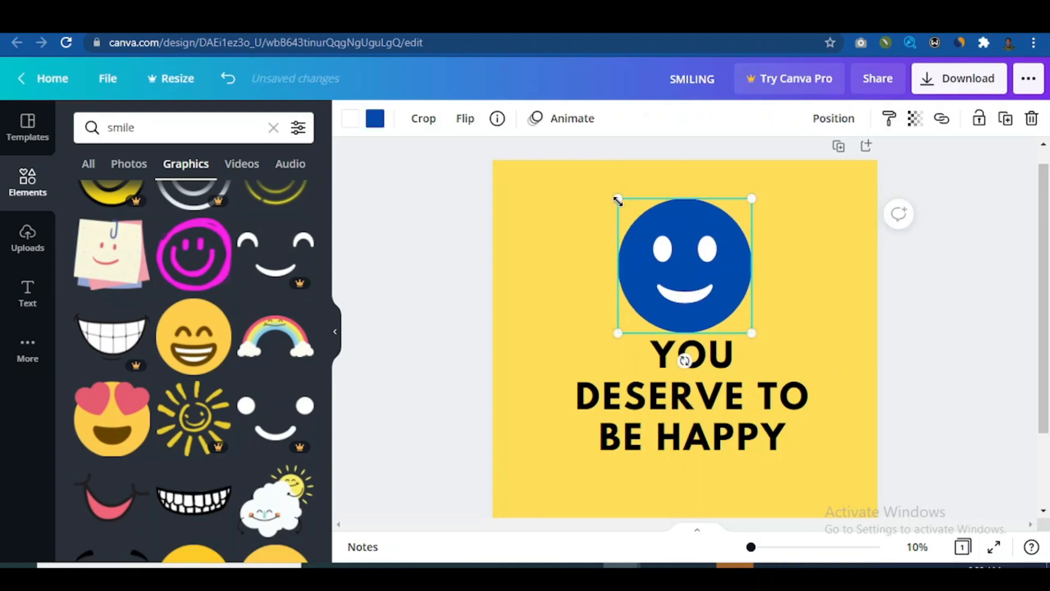
drag(632, 217, 632, 219)
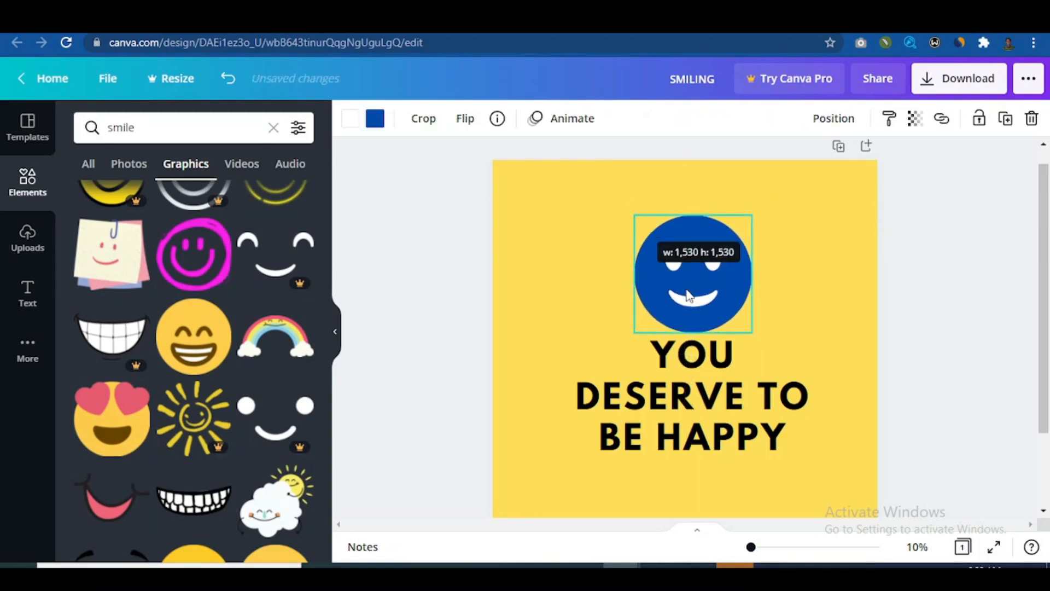
drag(678, 297, 676, 291)
- Try white as the color of the whole "YOU DESERVE TO BE HAPPY" text and undo the color change
click(773, 442)
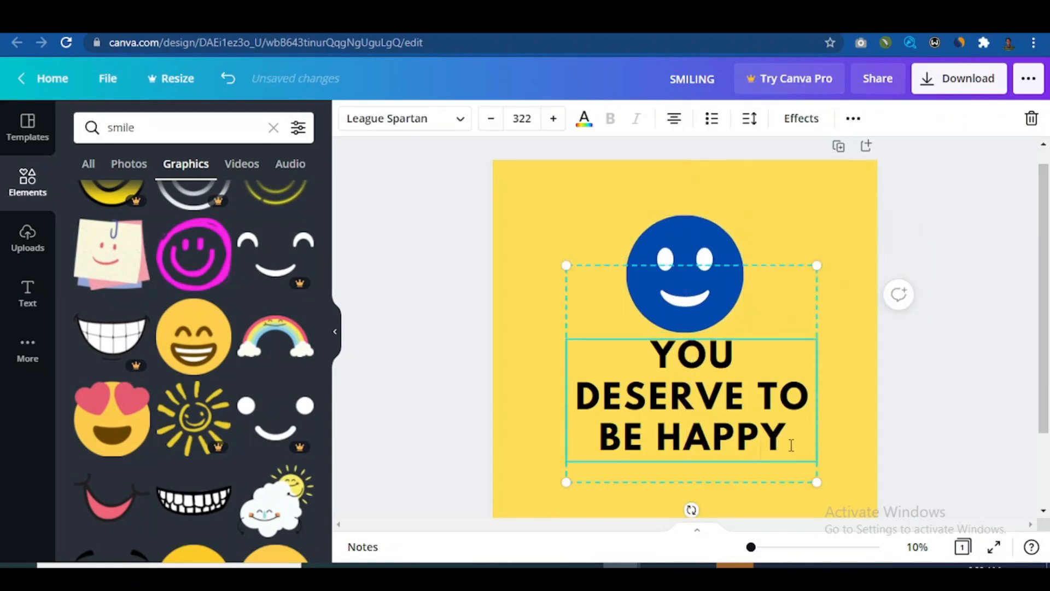
double_click(791, 444)
drag(791, 445, 659, 353)
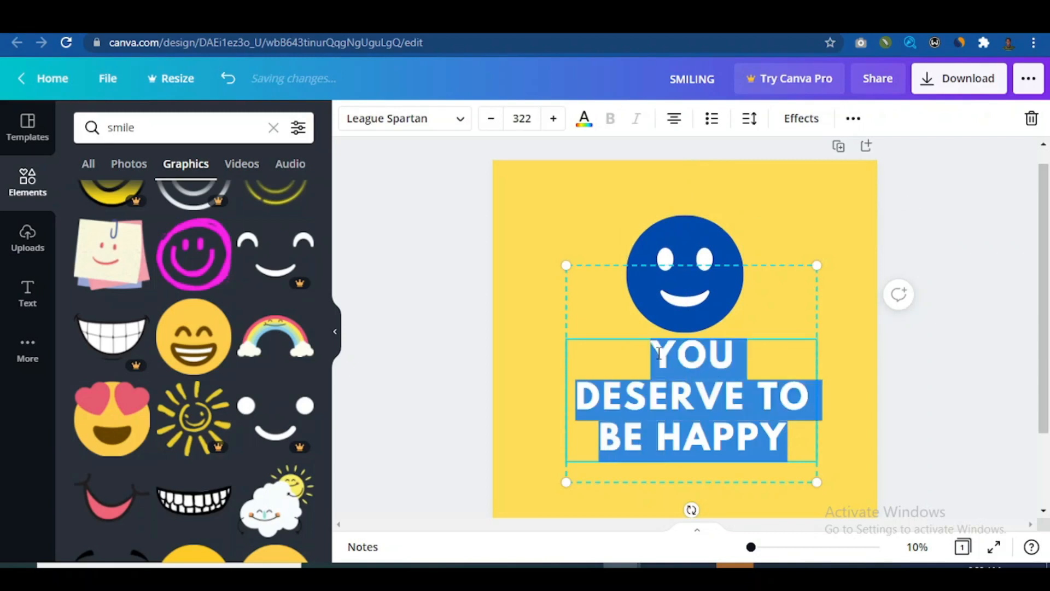
click(583, 122)
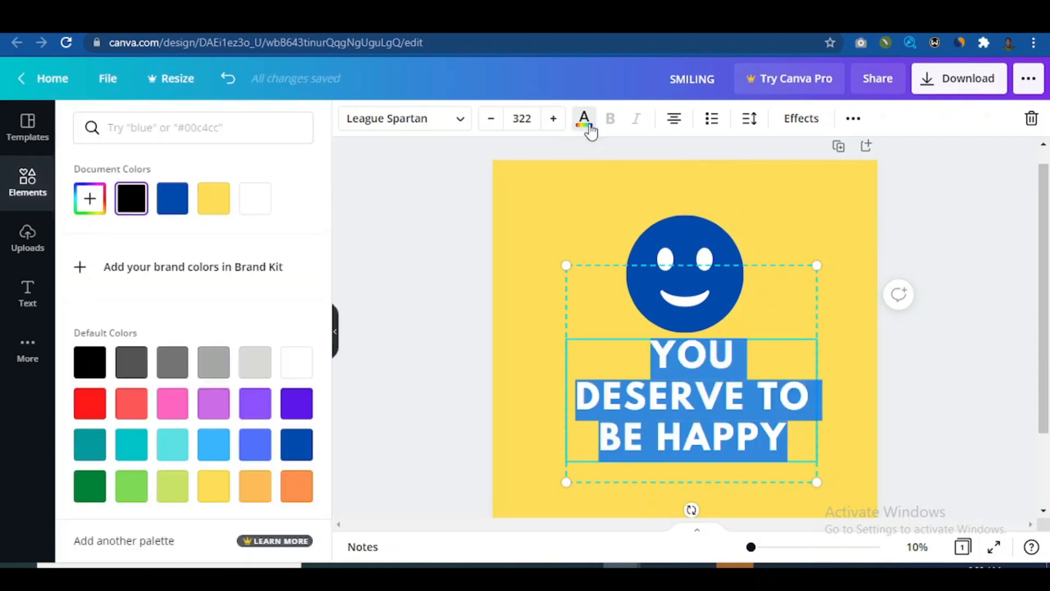
click(291, 363)
click(441, 348)
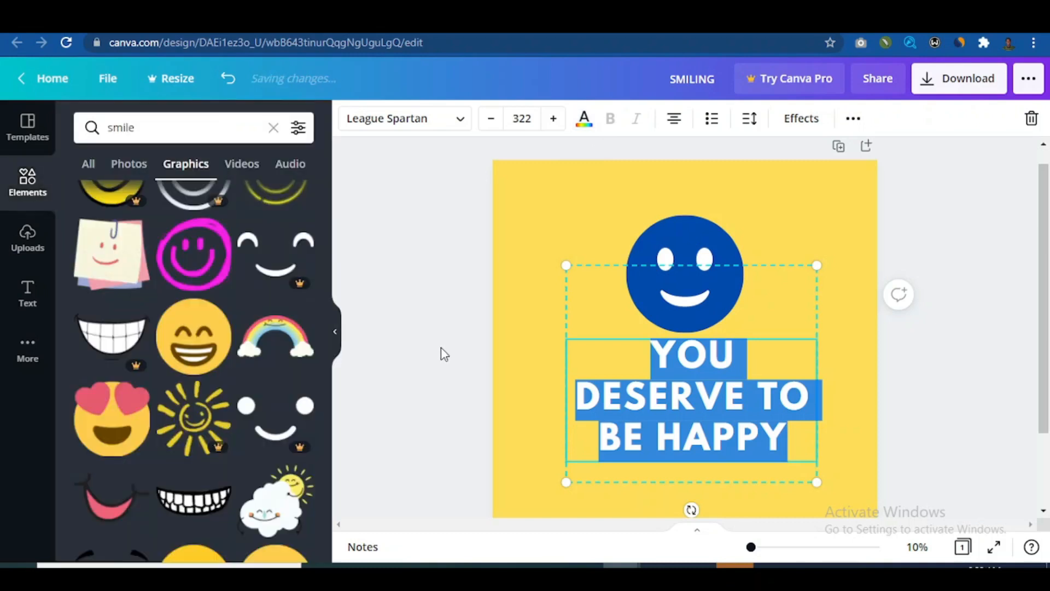
click(688, 382)
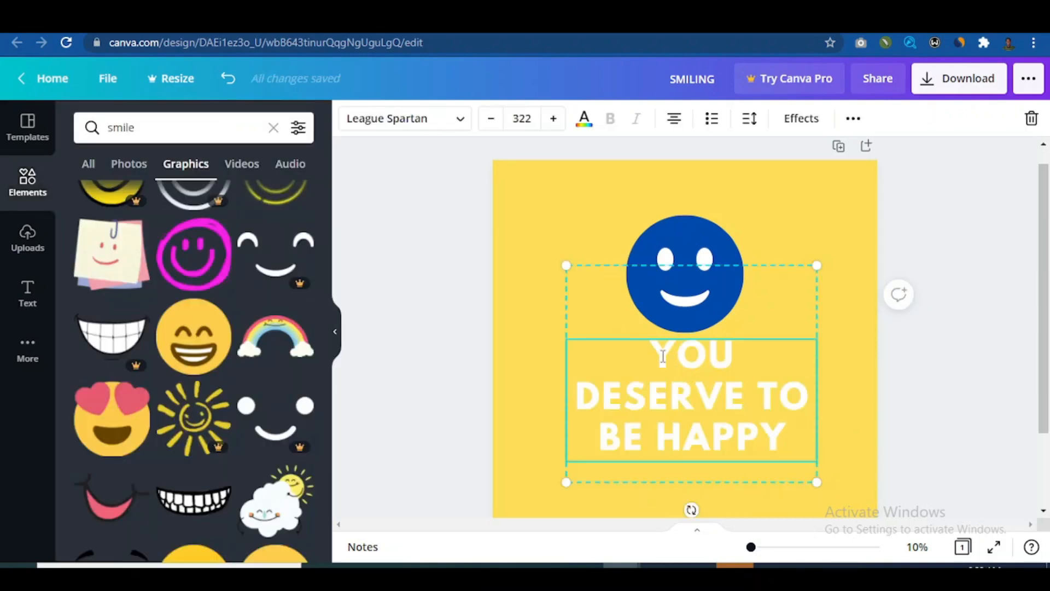
key(ctrl+z)
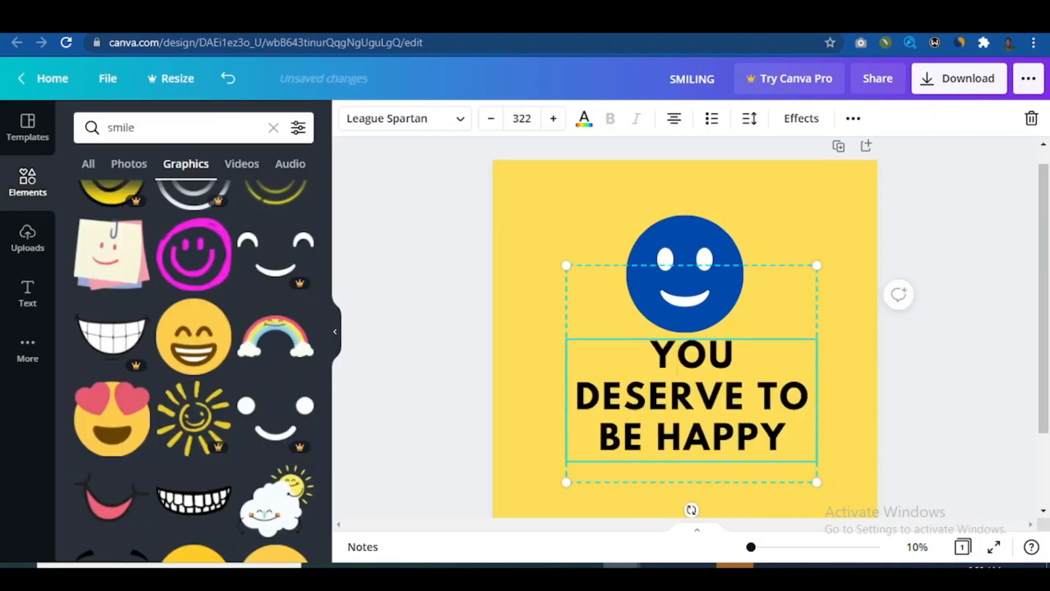
- Recolor the smiling face's blue circle, trying purple and settling on dark green
click(711, 261)
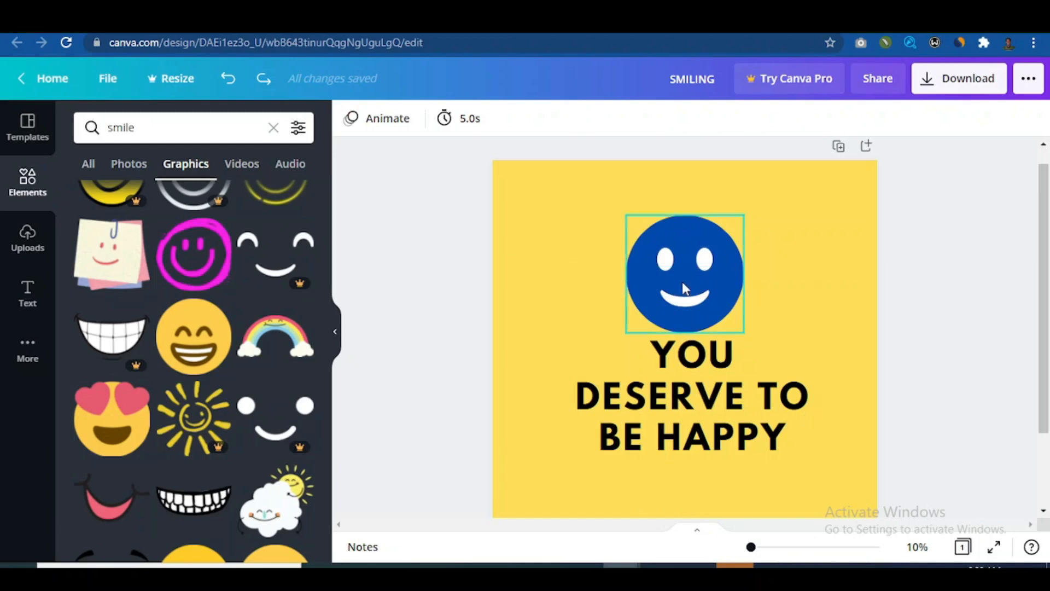
double_click(696, 260)
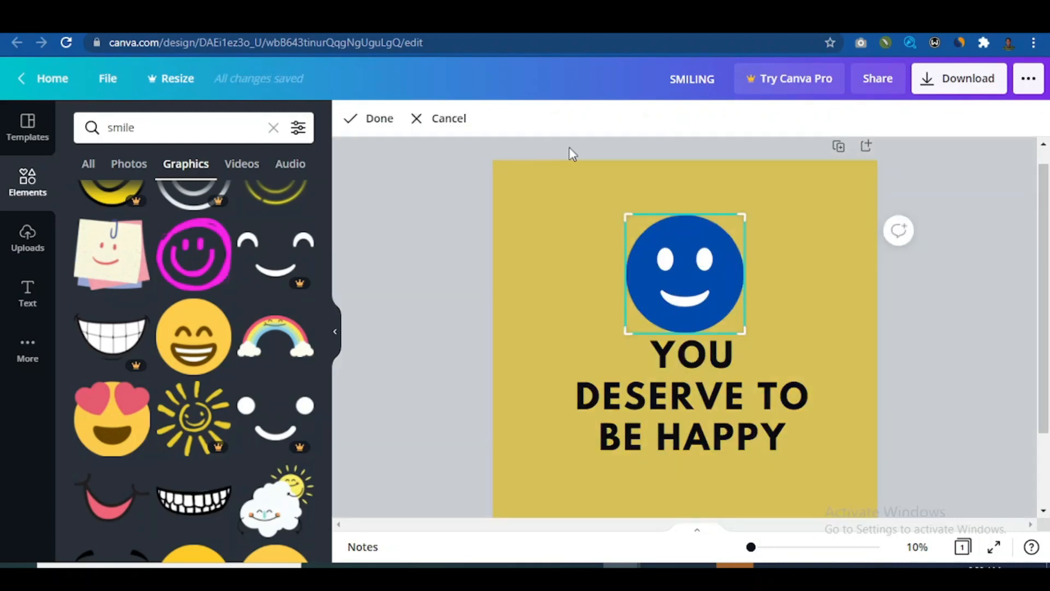
click(360, 131)
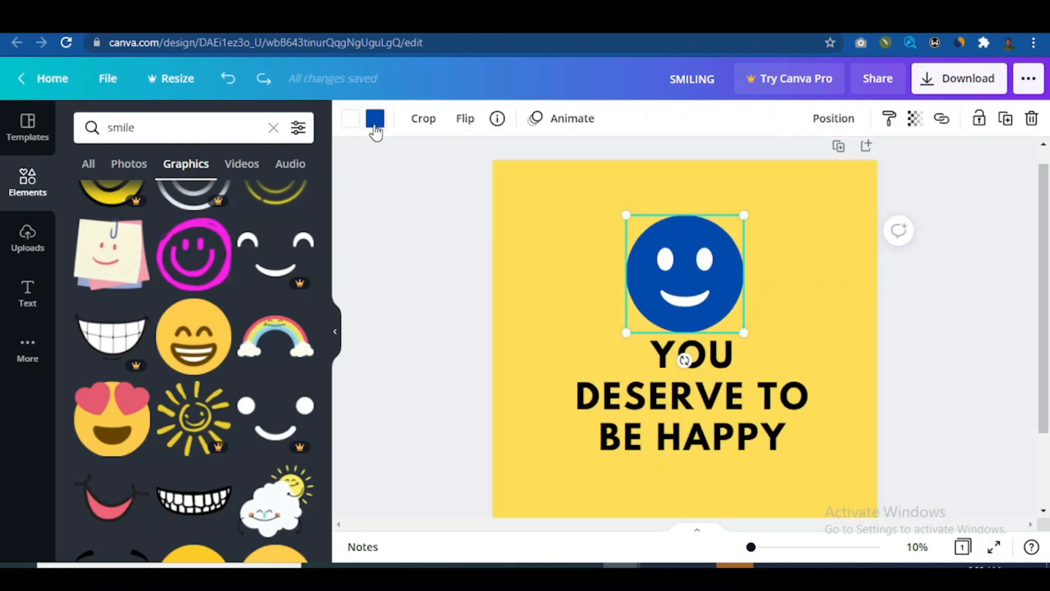
click(375, 123)
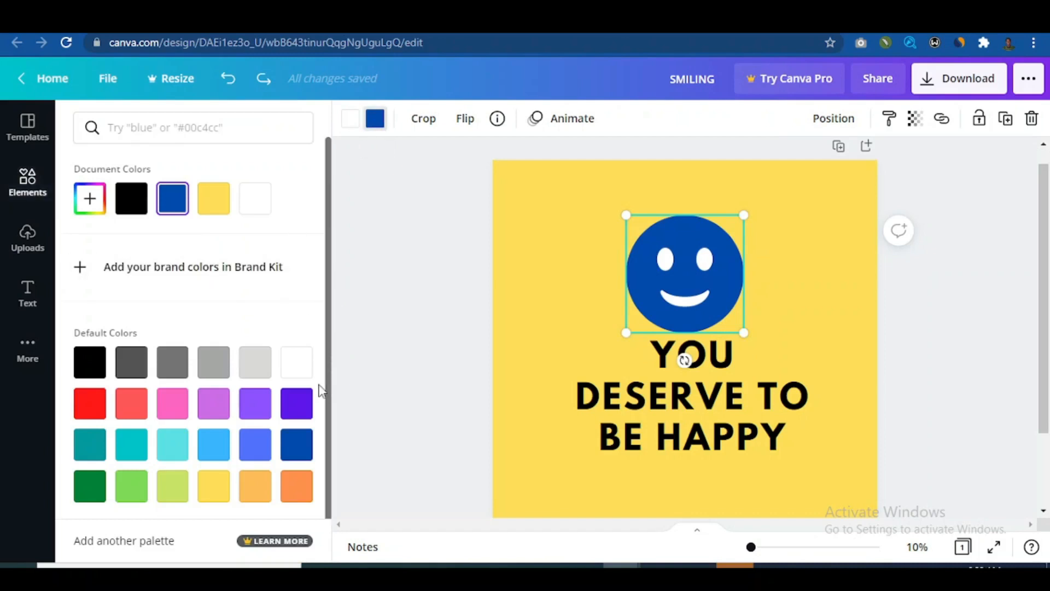
click(256, 405)
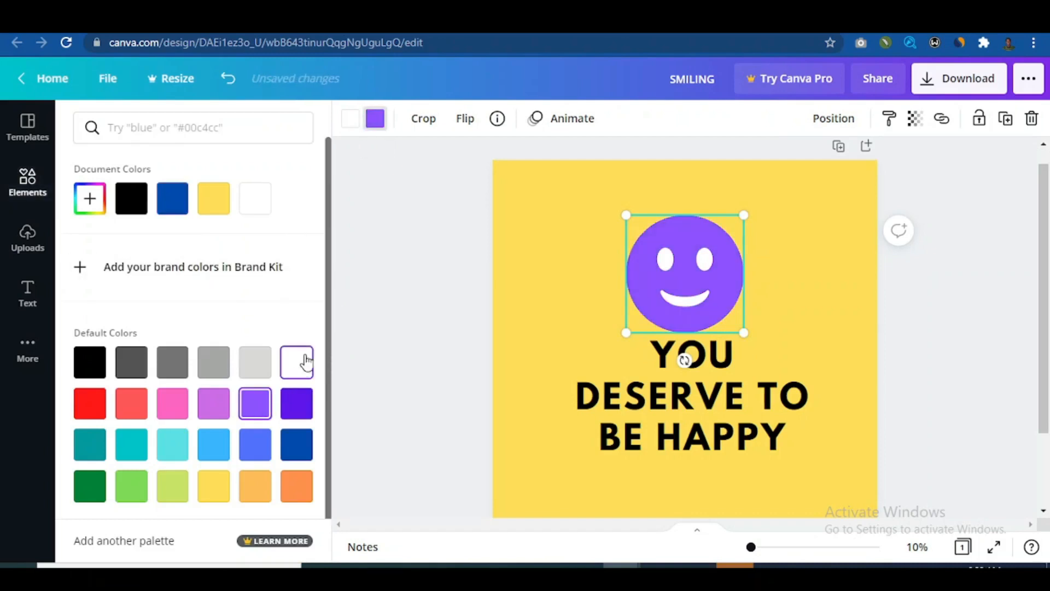
drag(328, 339, 328, 382)
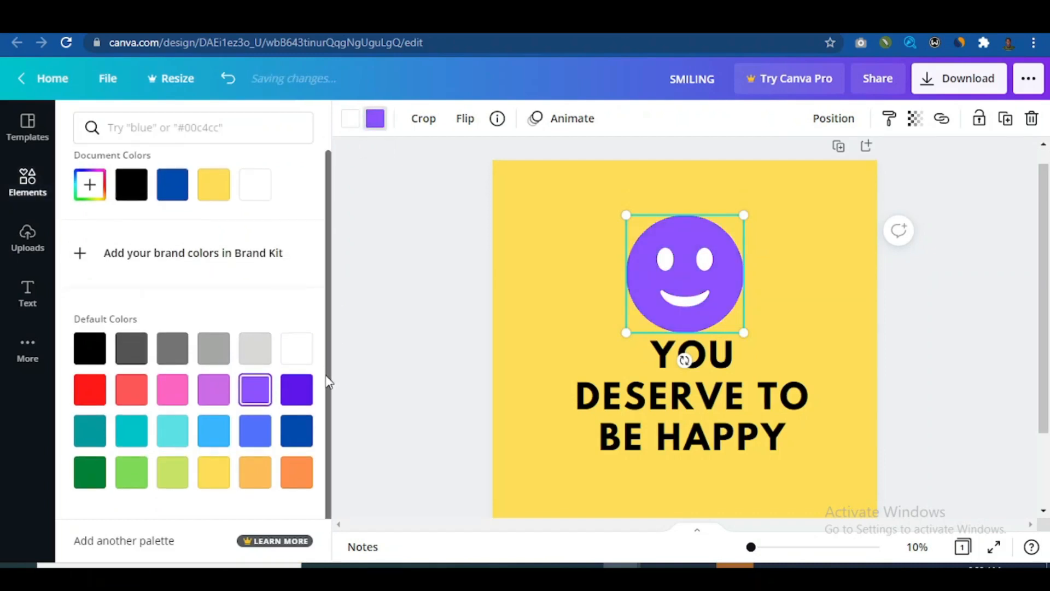
click(101, 405)
click(88, 474)
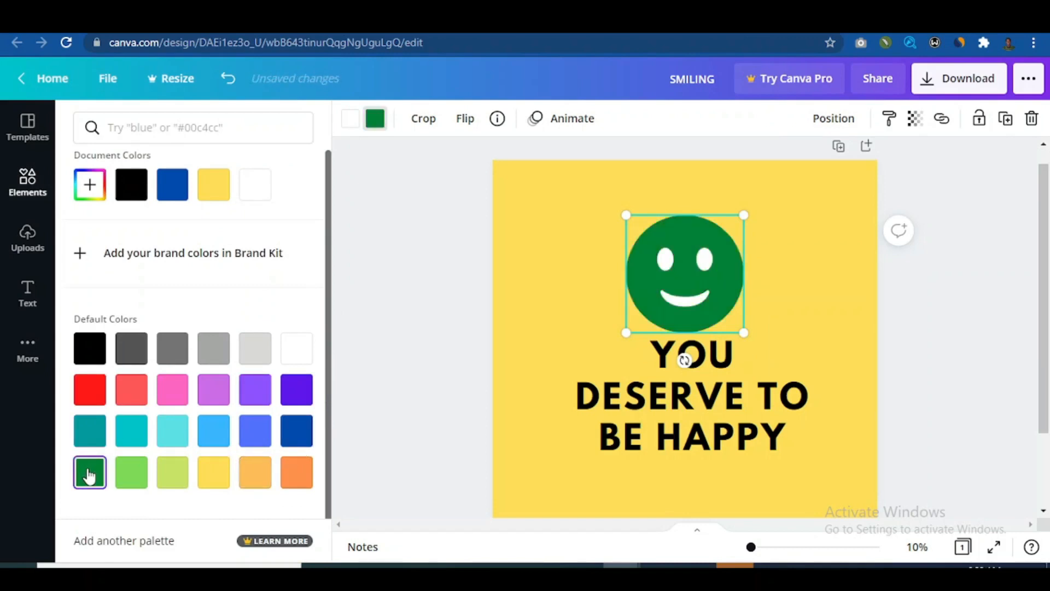
click(465, 330)
click(453, 305)
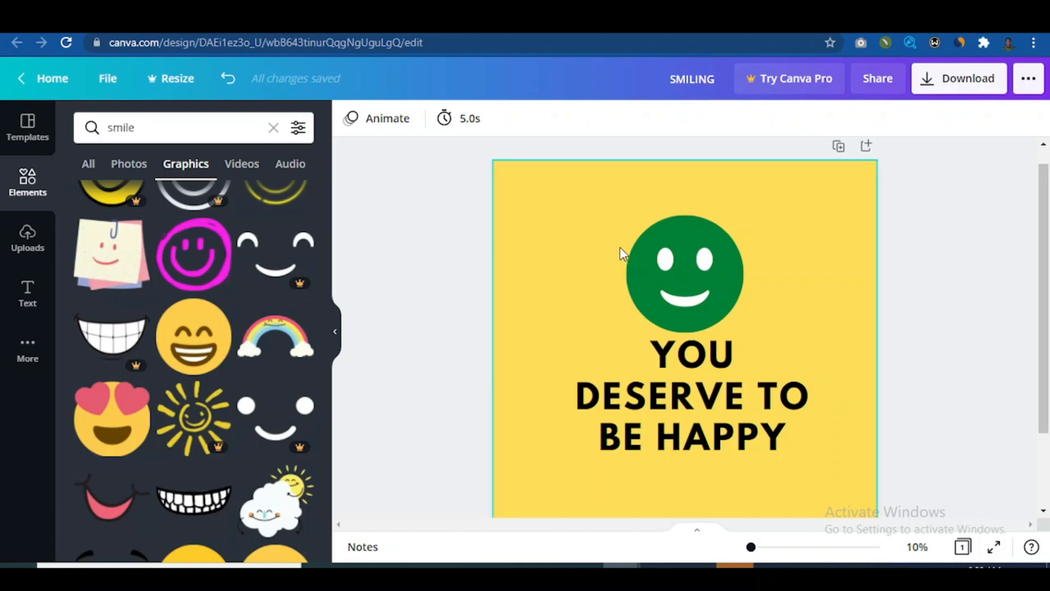
- Nudge the green smiling face so that it is centered on the page and sits just above the word "YOU"
drag(660, 273, 664, 280)
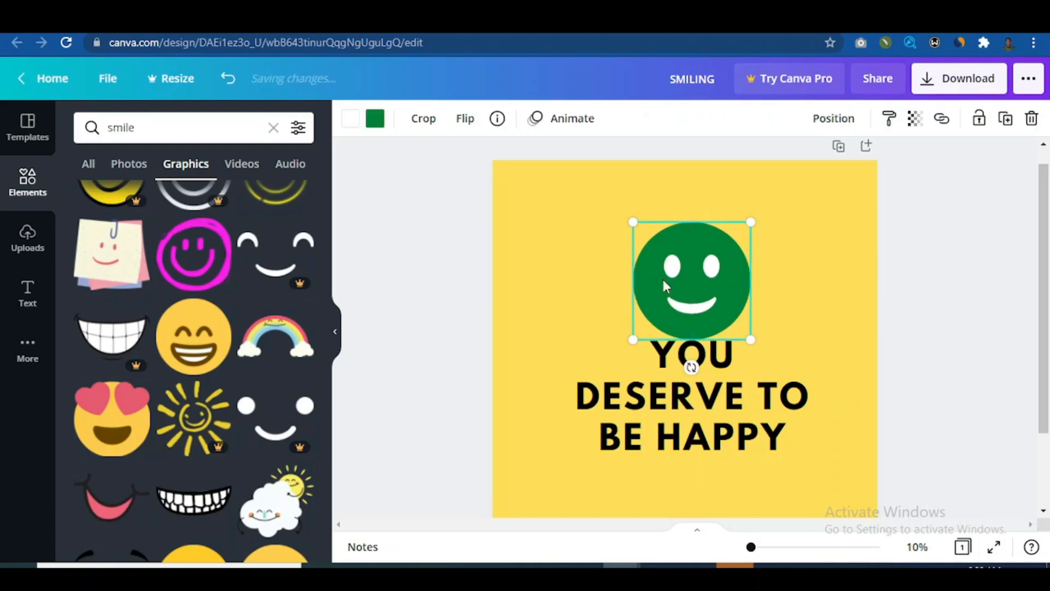
click(396, 193)
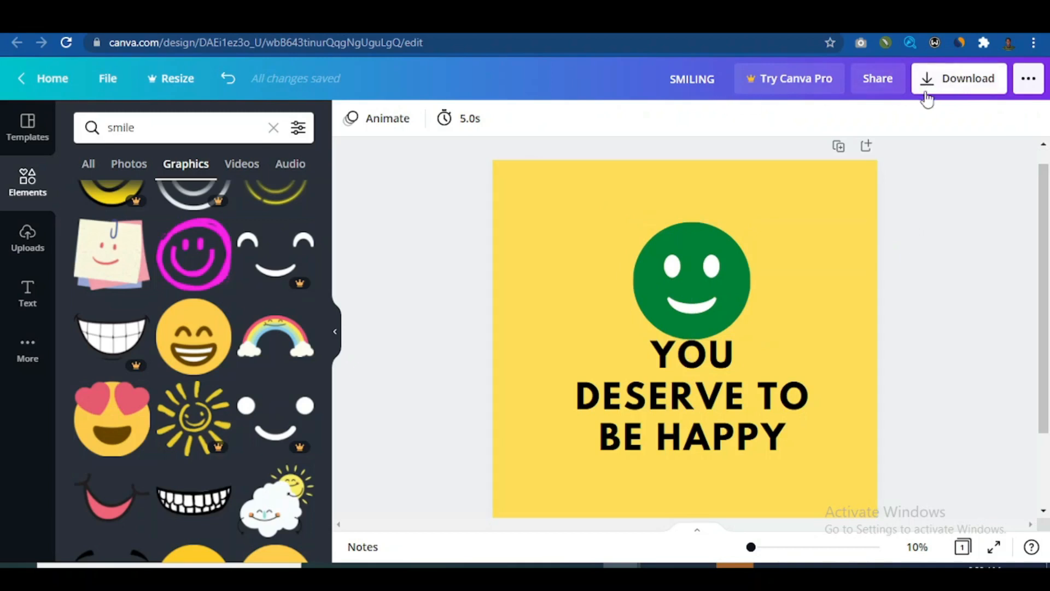
click(725, 289)
drag(720, 282, 719, 277)
click(977, 180)
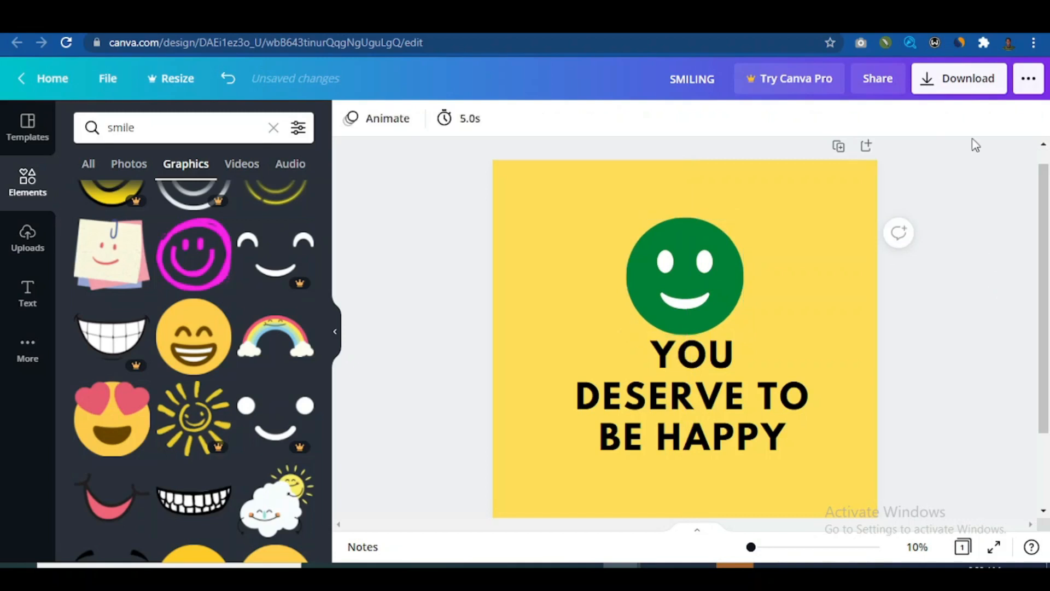
- Download the design as a 5000 × 5000 px PNG and switch to the Unisex Jersey Short Sleeve Tee editor in Printify
click(958, 92)
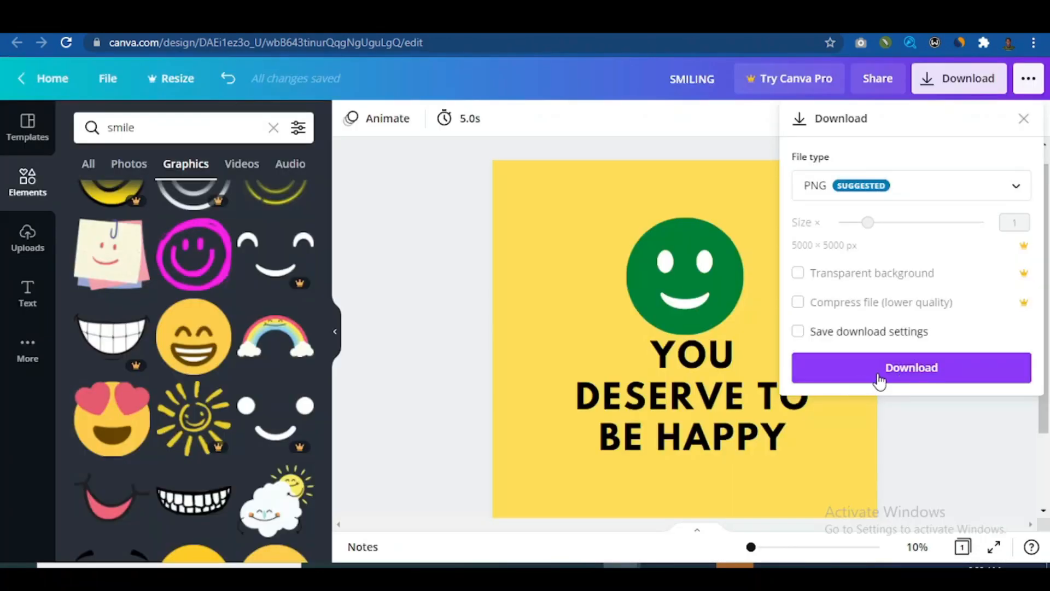
click(893, 380)
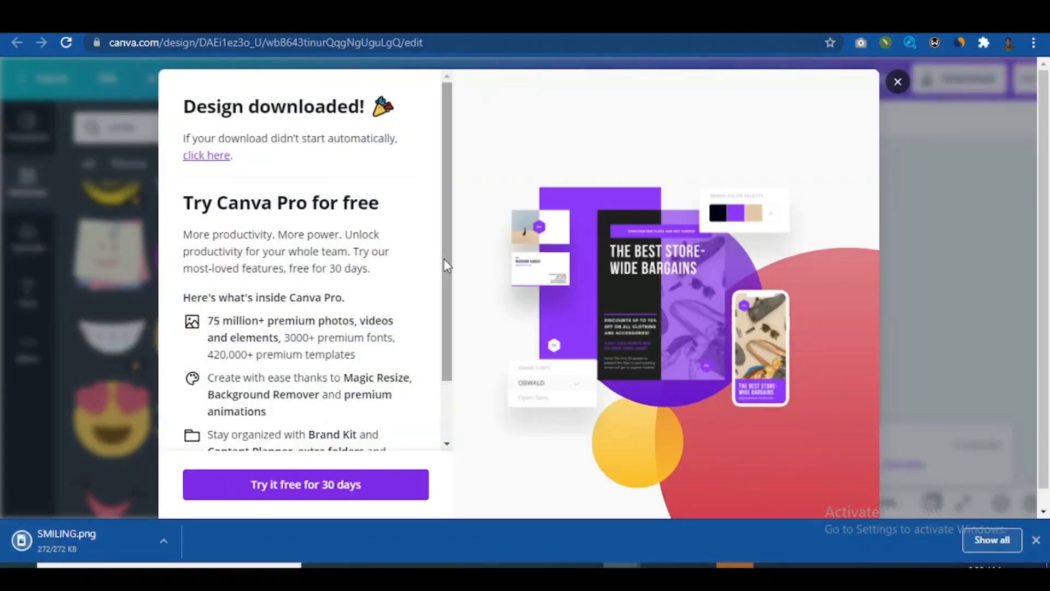
click(896, 83)
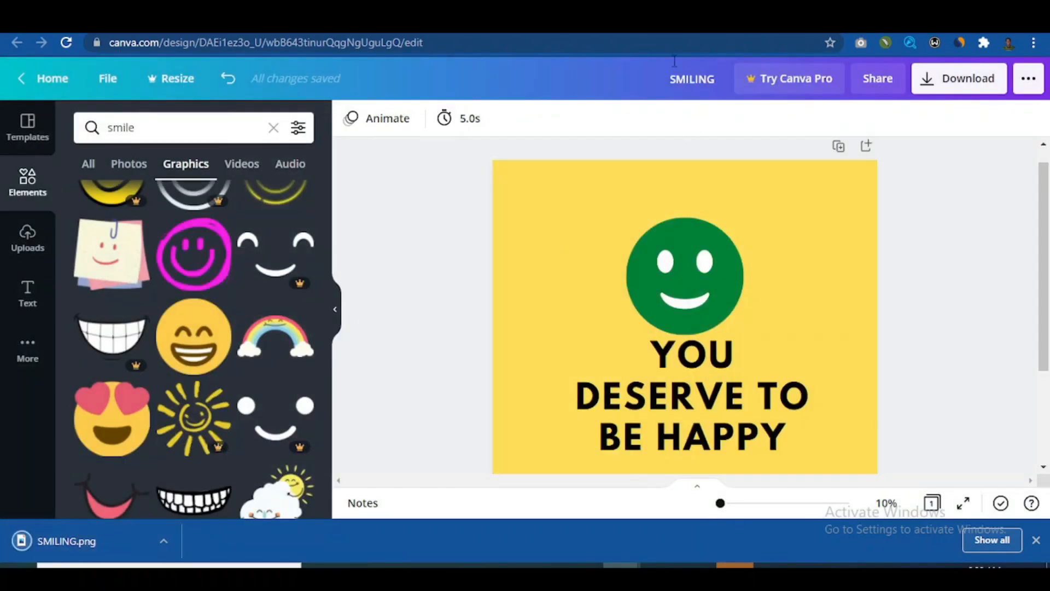
click(158, 23)
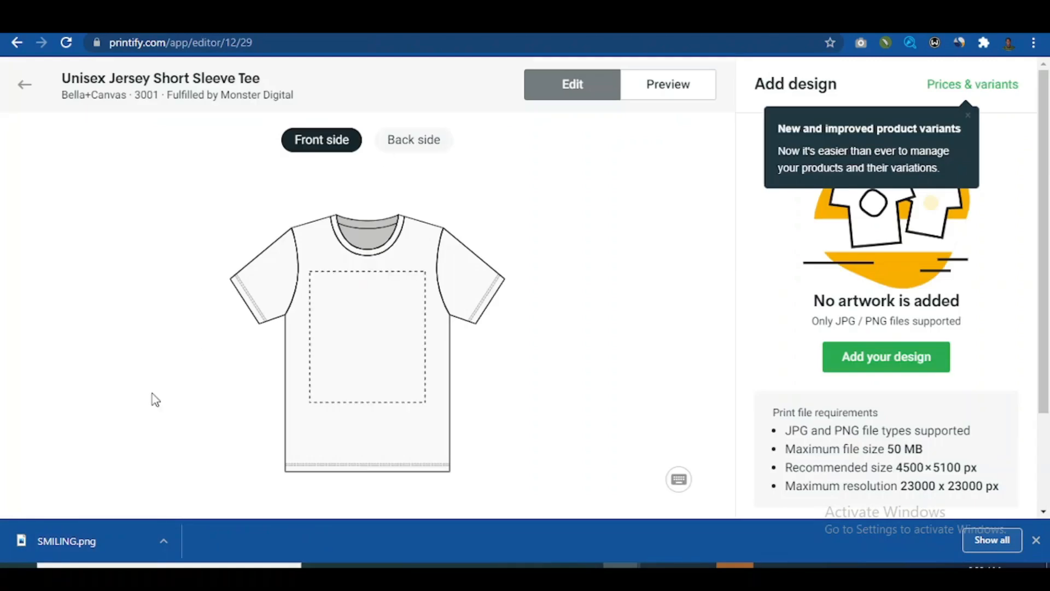
- Place SMILING.png in the tee's front print area, check the empty back side, and return to the front side
click(968, 117)
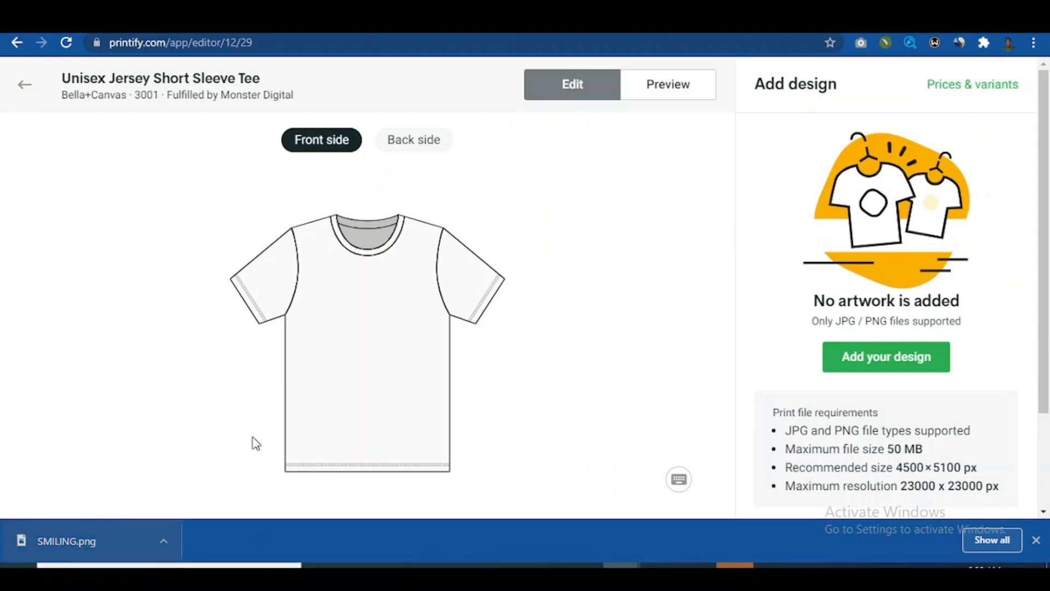
drag(256, 443, 374, 352)
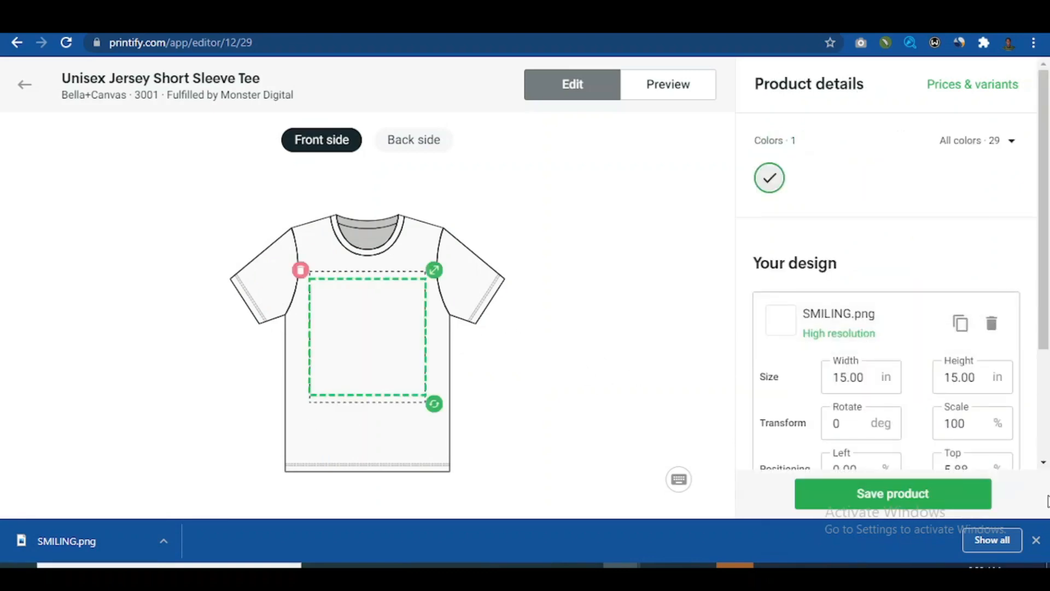
click(1036, 540)
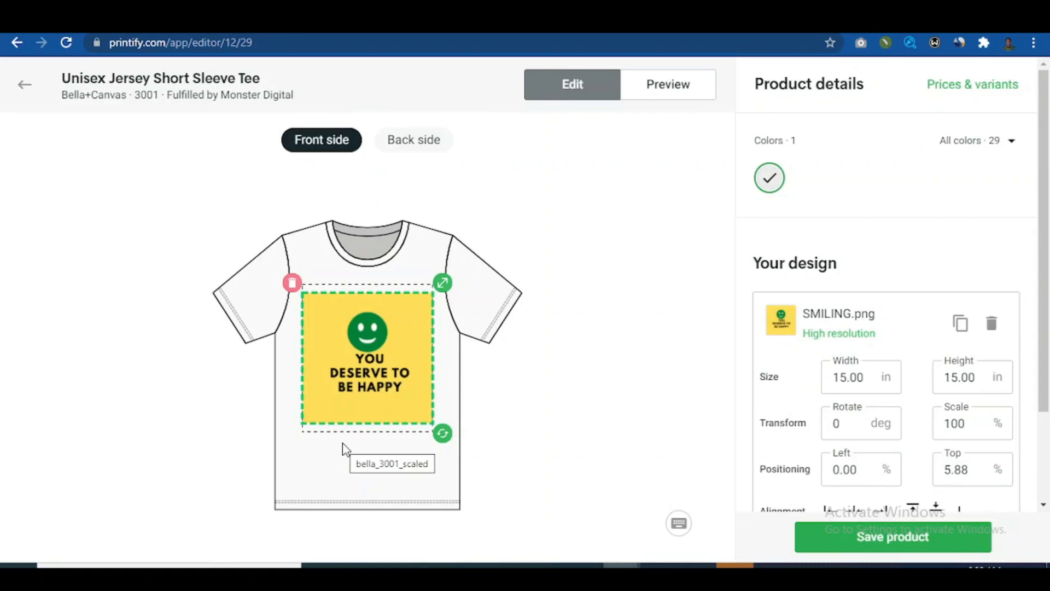
drag(374, 370, 372, 350)
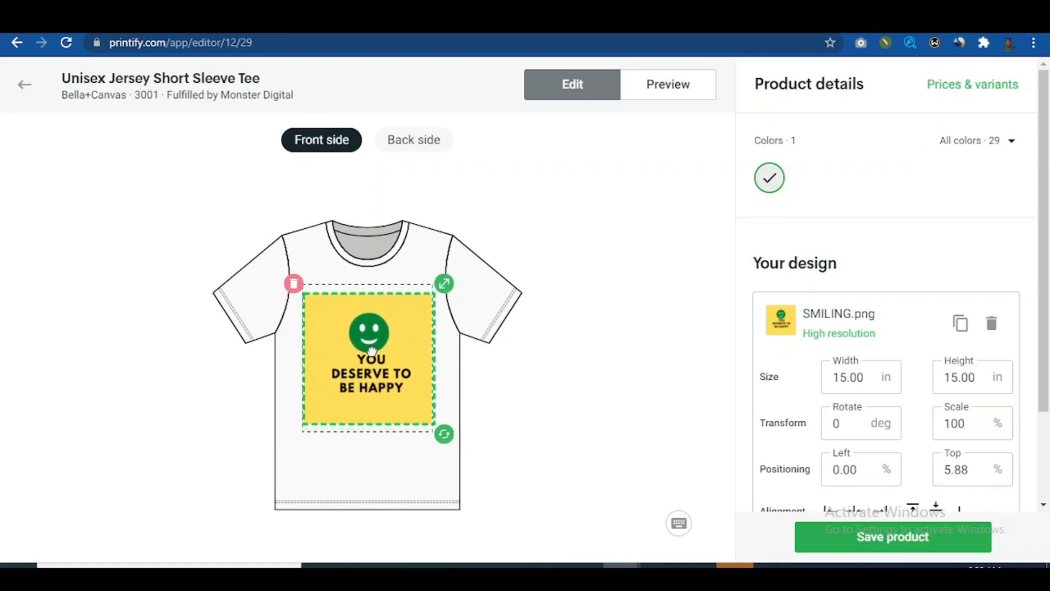
click(579, 414)
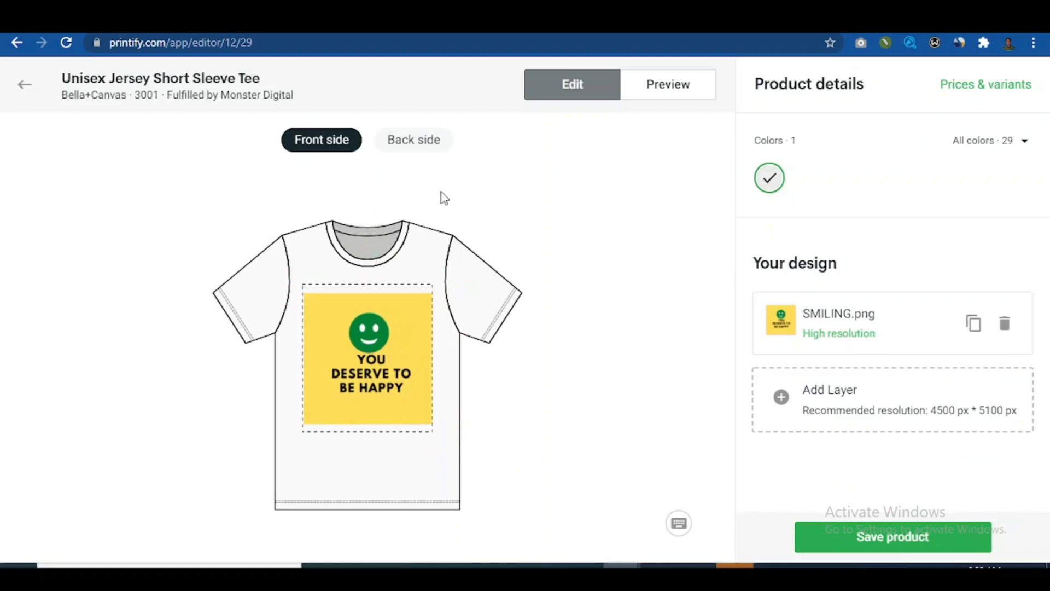
click(424, 157)
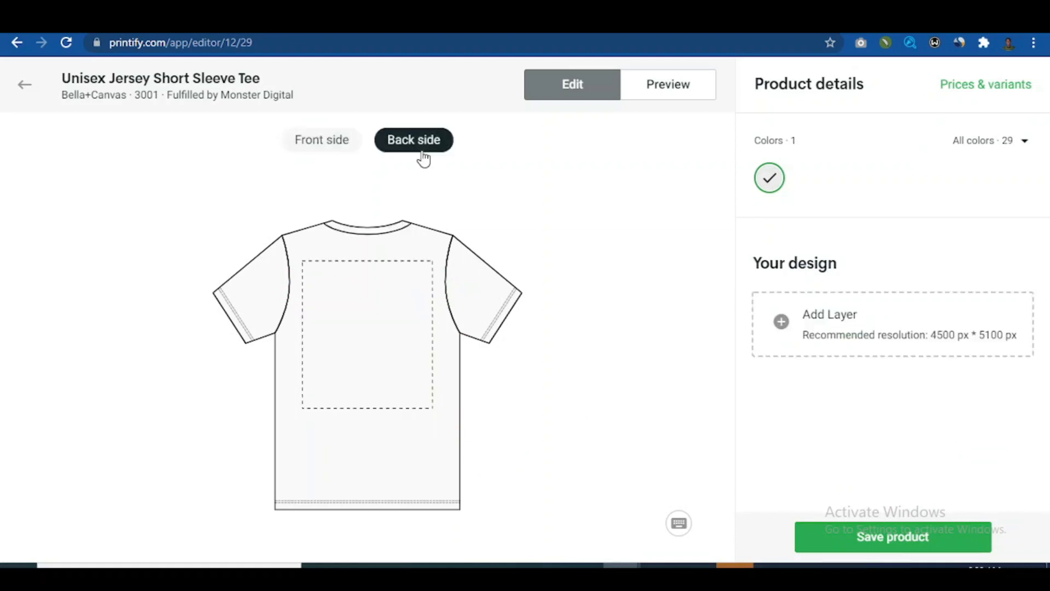
click(327, 148)
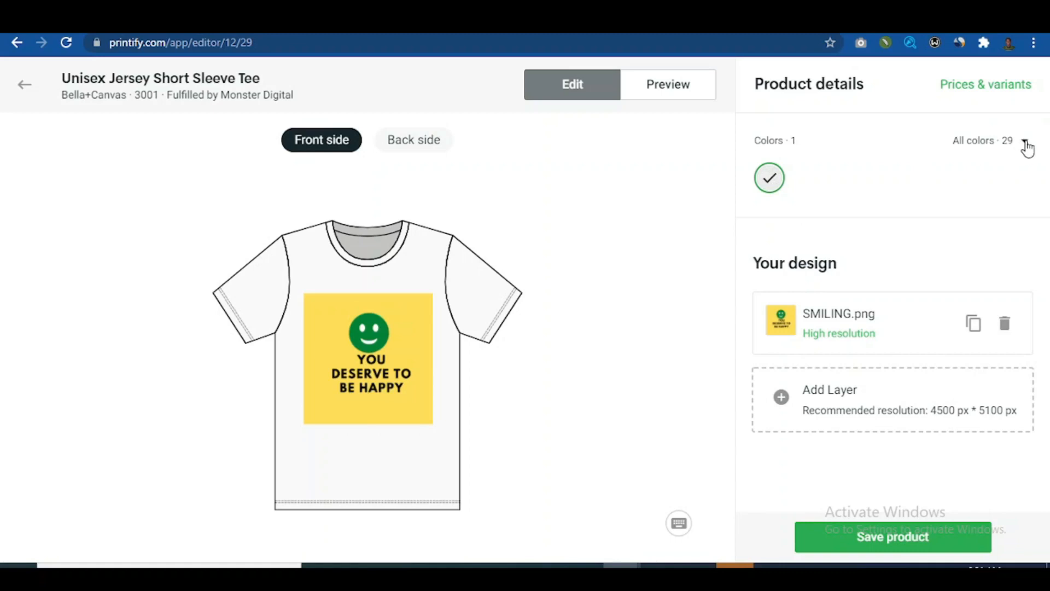
- Add a blue shade and Ash to the tee's selected colors alongside white
click(1026, 146)
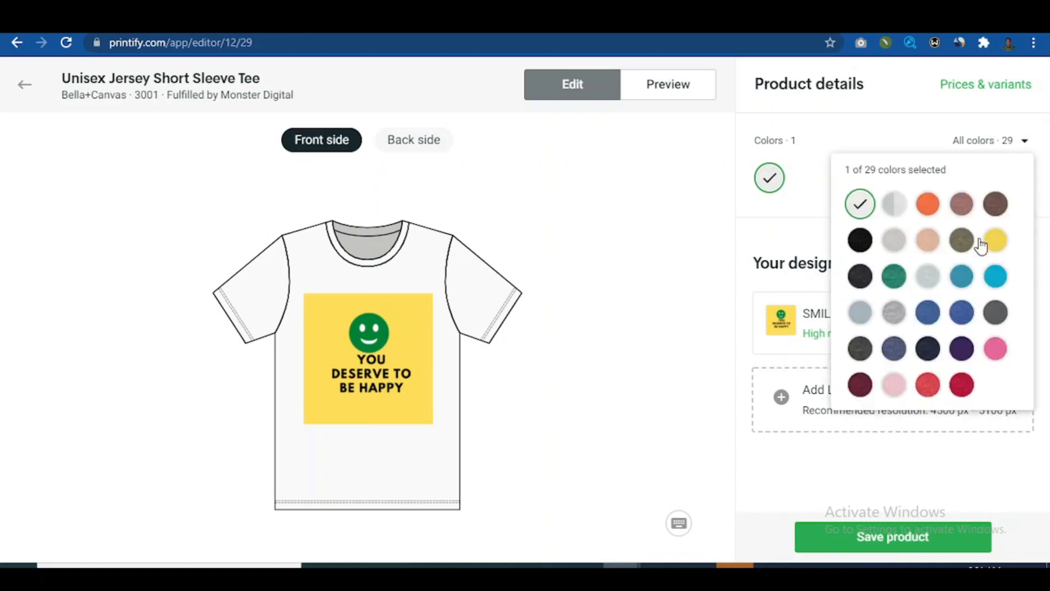
click(995, 277)
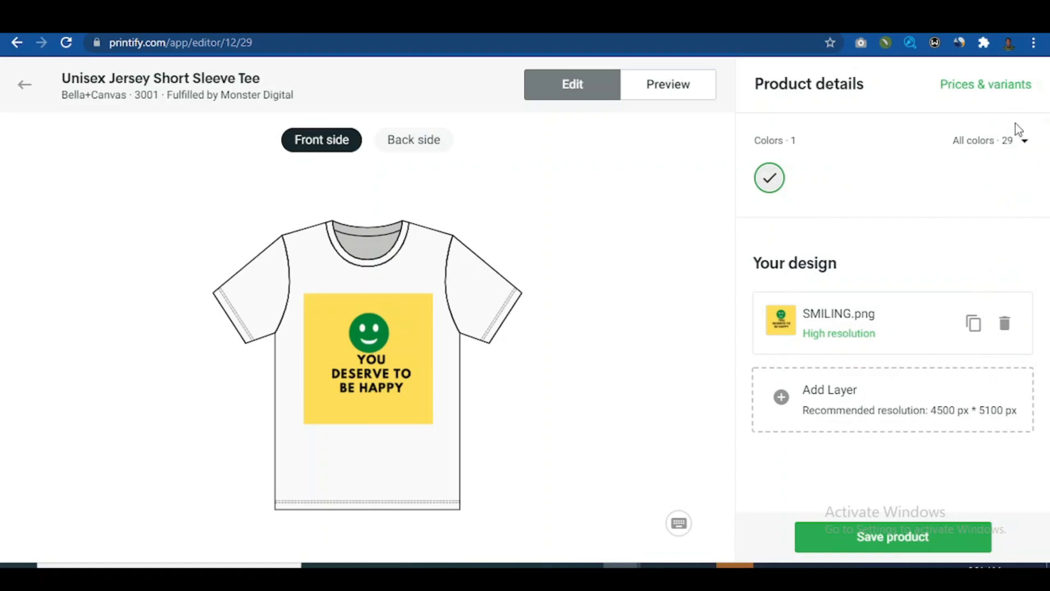
click(1026, 146)
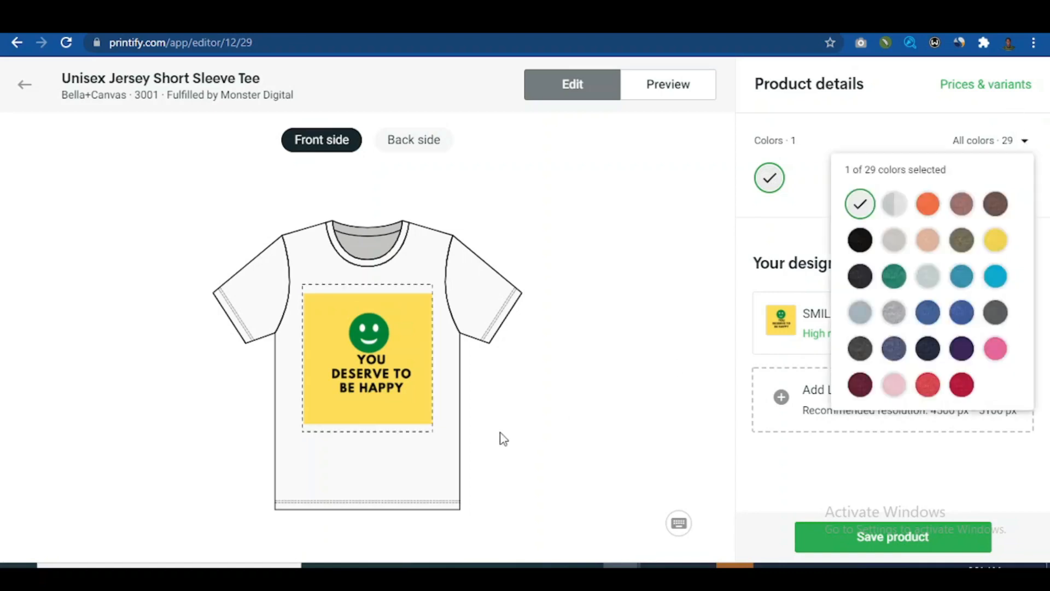
click(927, 314)
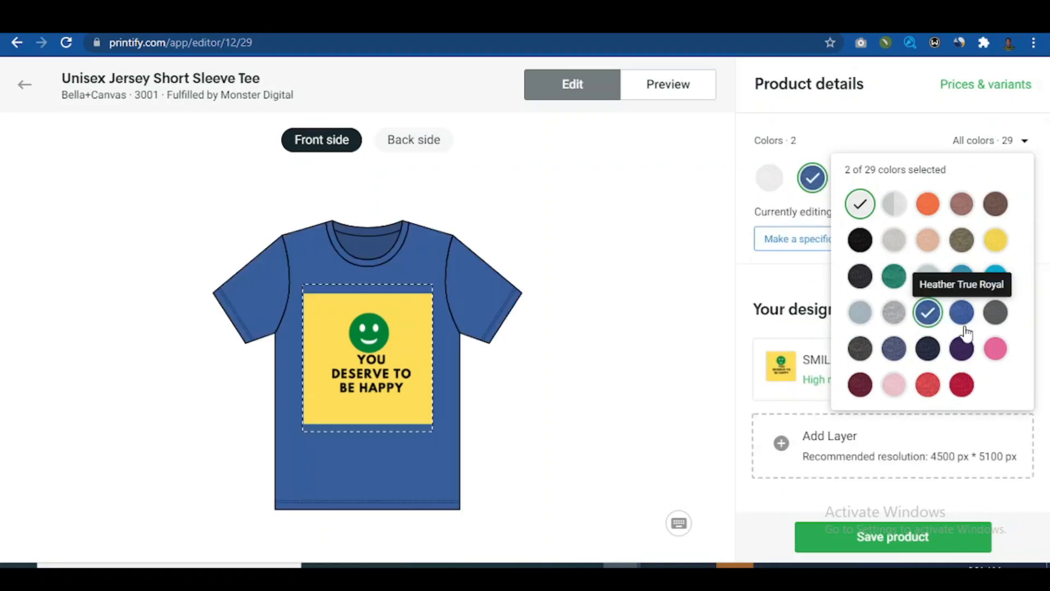
click(904, 206)
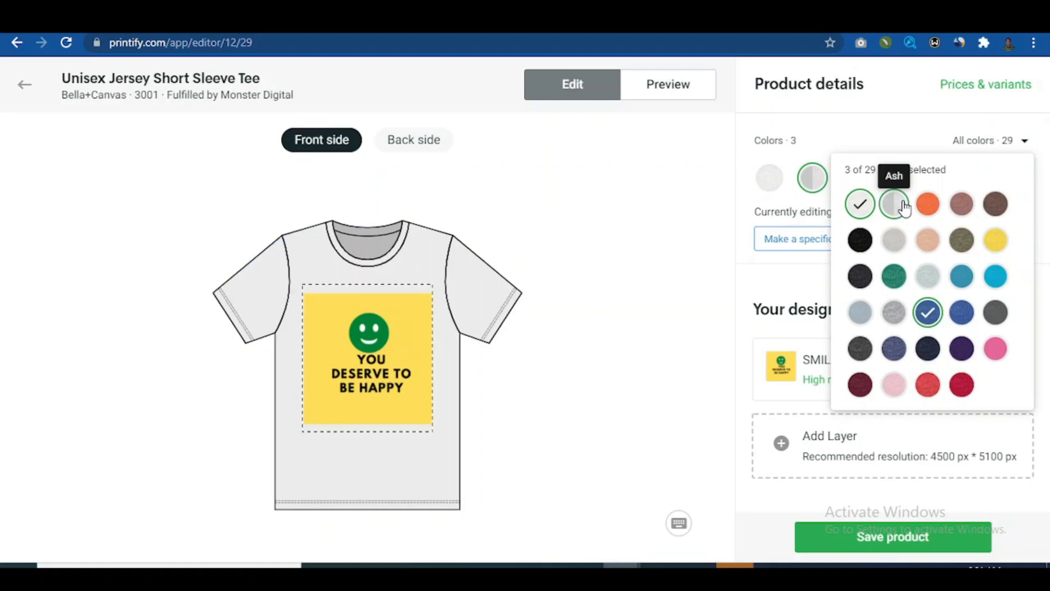
click(638, 360)
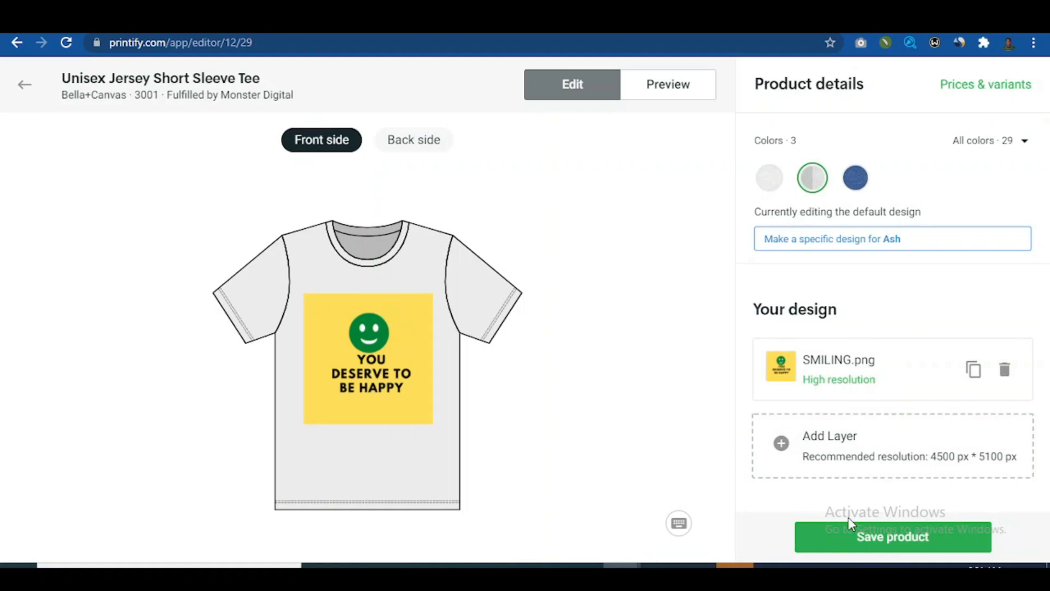
- Save the tee product and open its listing for editing from the store's product list
click(873, 540)
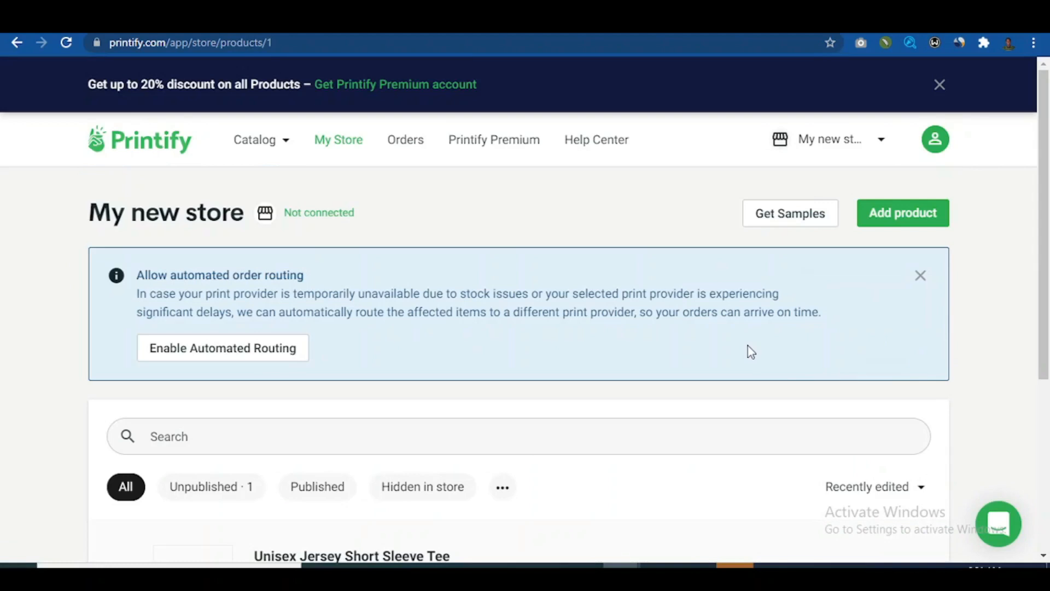
drag(1047, 163, 1048, 321)
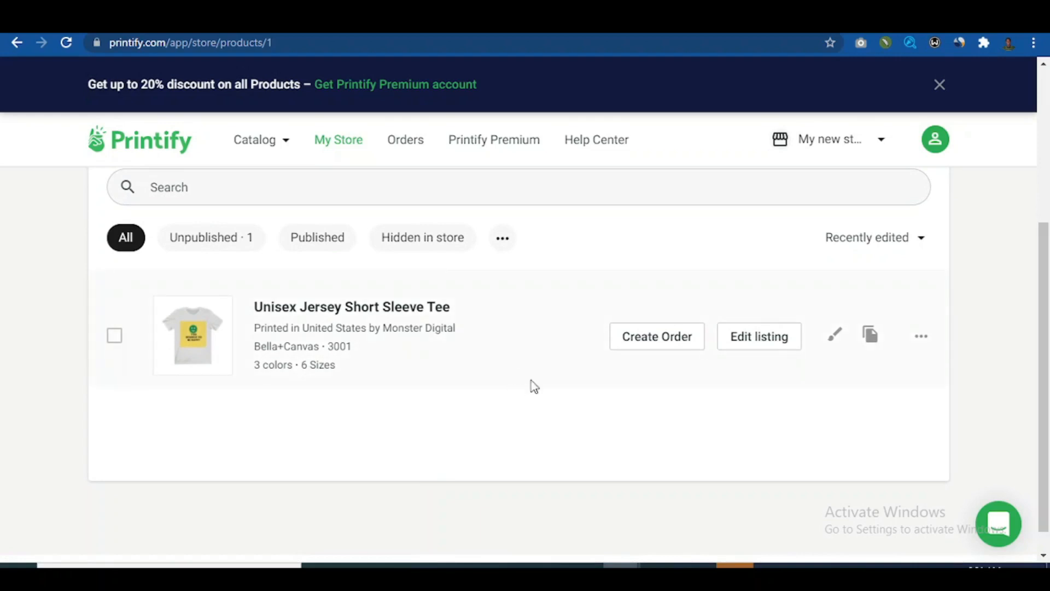
click(760, 351)
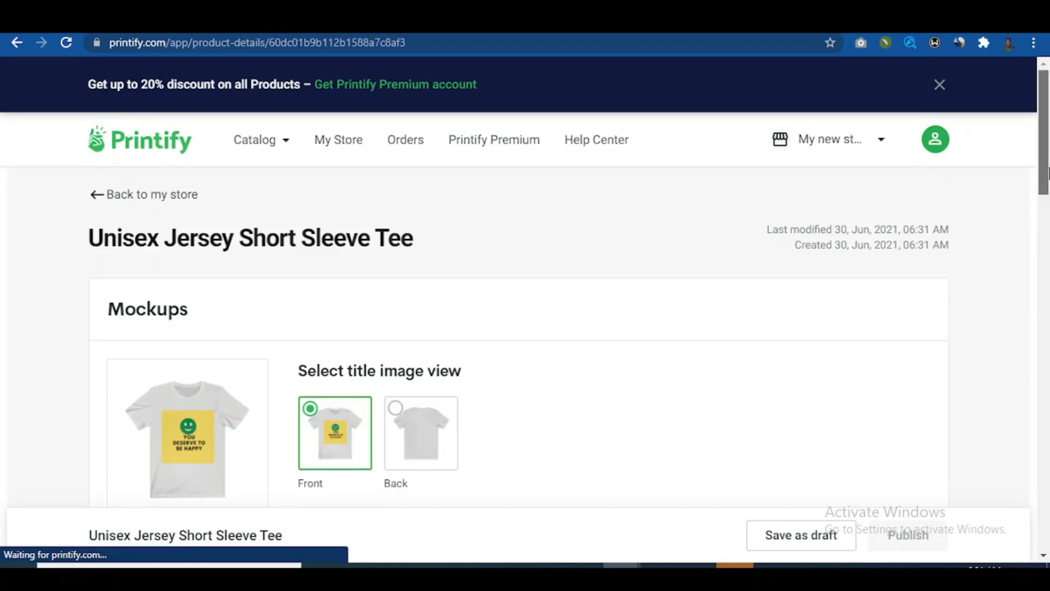
- Select all sizes from S to 3XL in the listing's pricing table and save the listing as a draft
scroll(1045, 224, down, 4)
drag(1047, 230, 1047, 442)
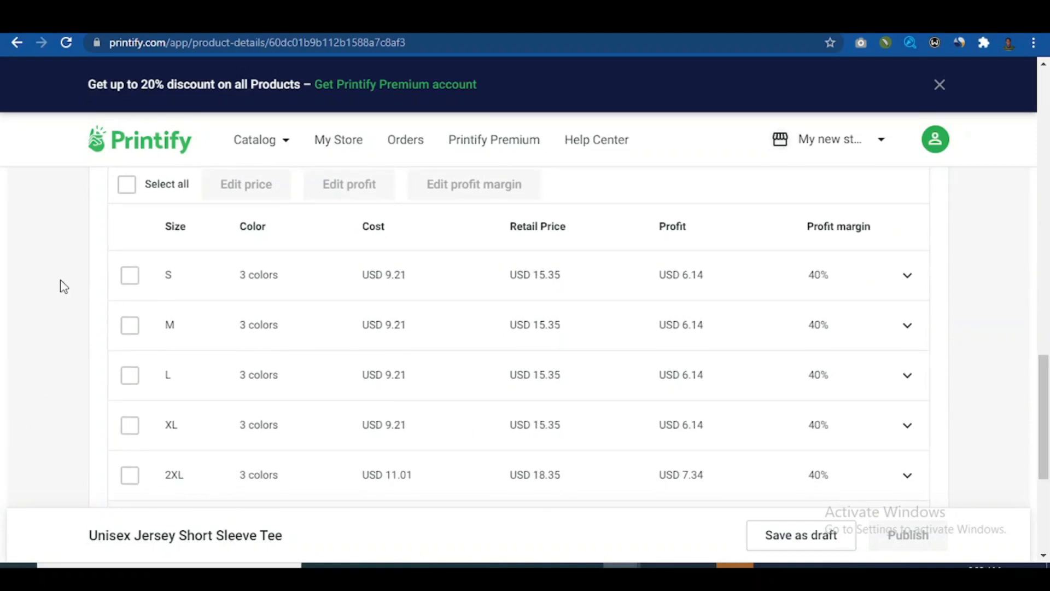
click(130, 275)
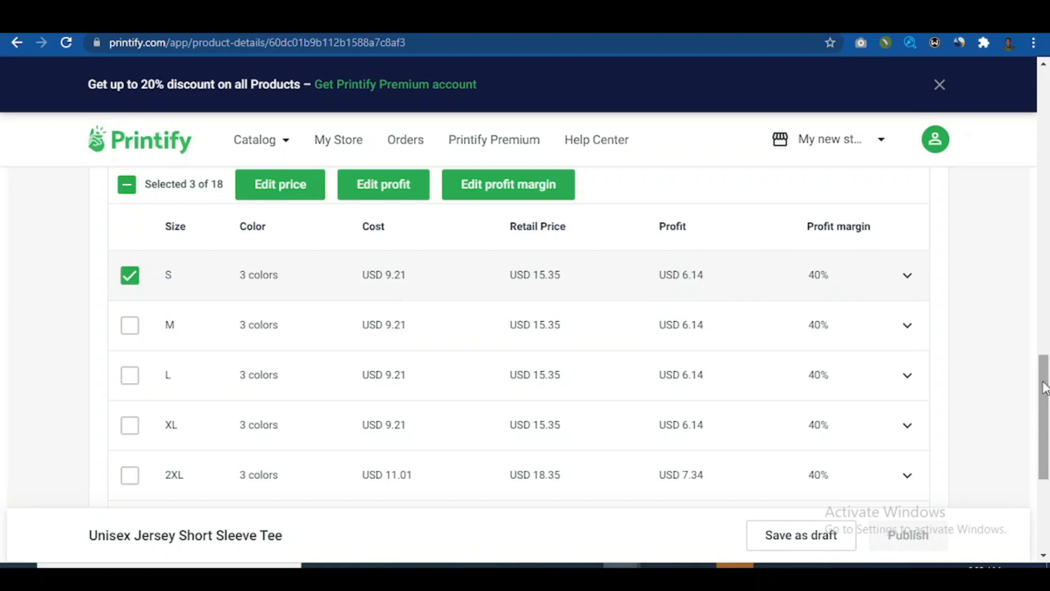
mouse_move(1044, 389)
mouse_down()
mouse_move(1047, 294)
mouse_move(1048, 391)
mouse_up()
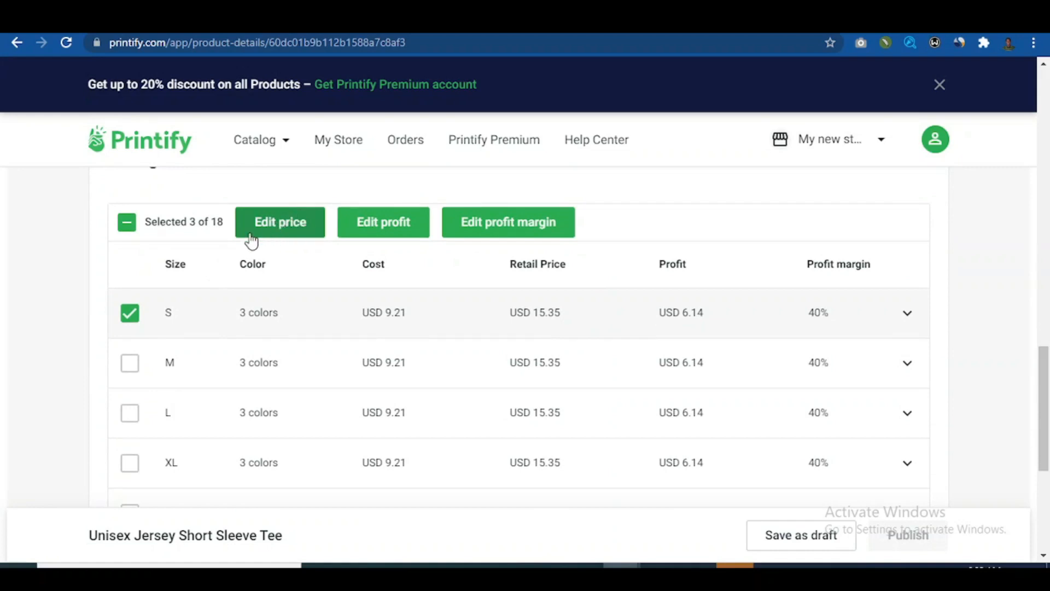
click(130, 370)
click(135, 426)
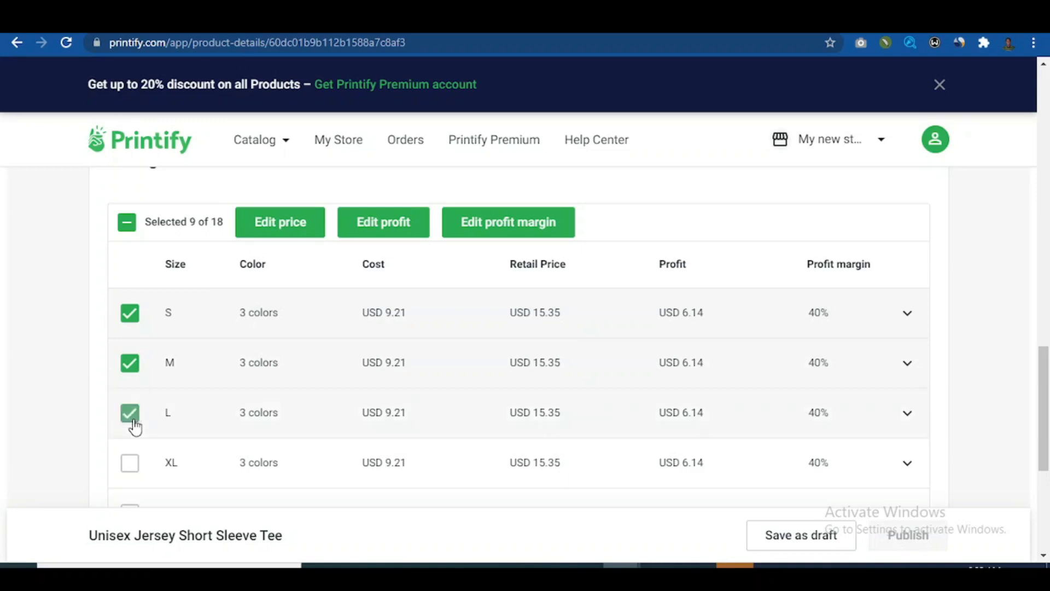
click(131, 471)
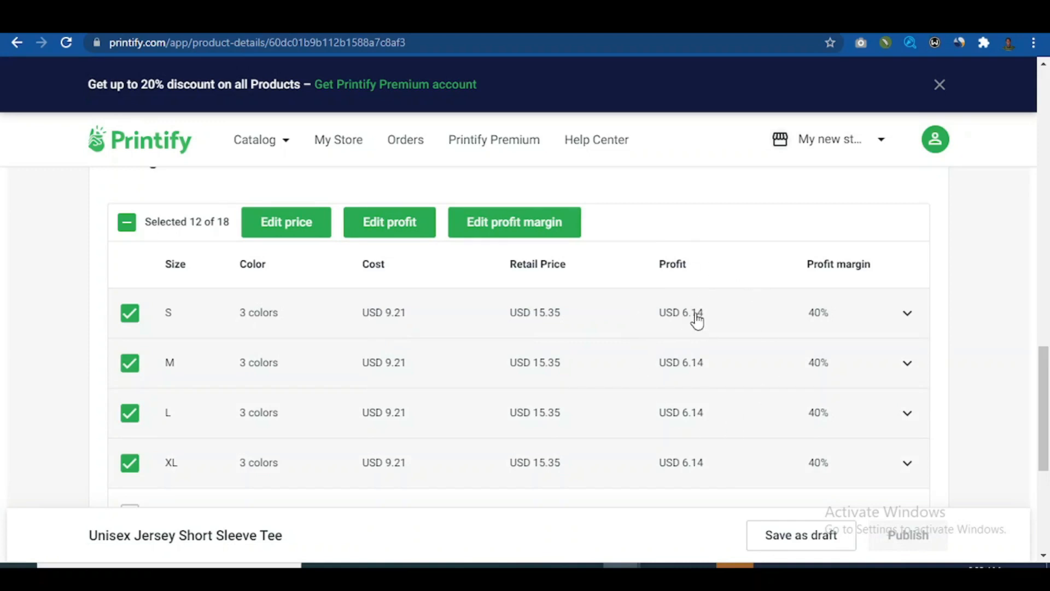
drag(1042, 425, 1047, 445)
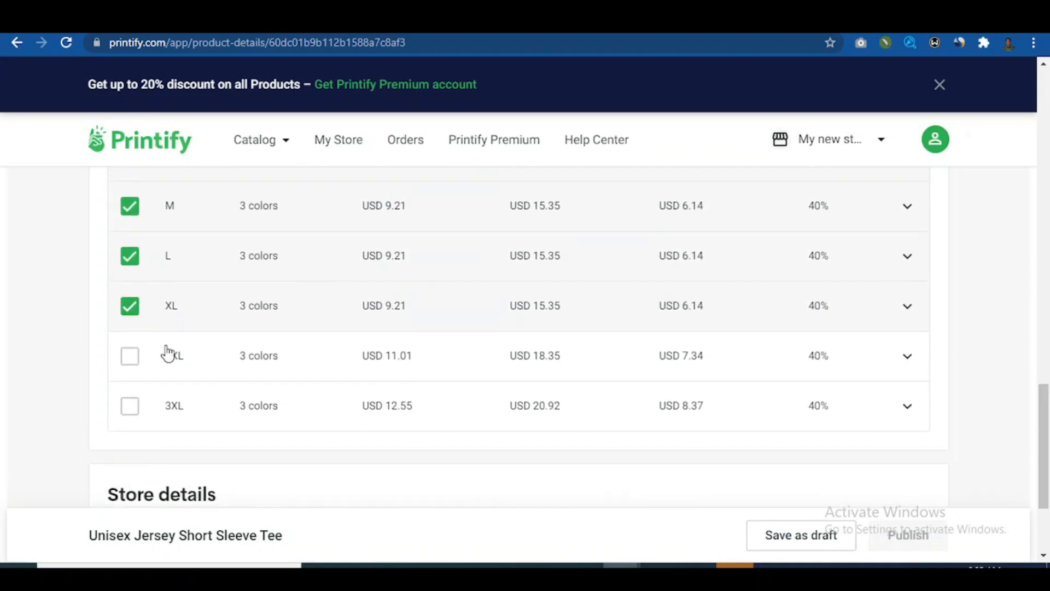
click(129, 366)
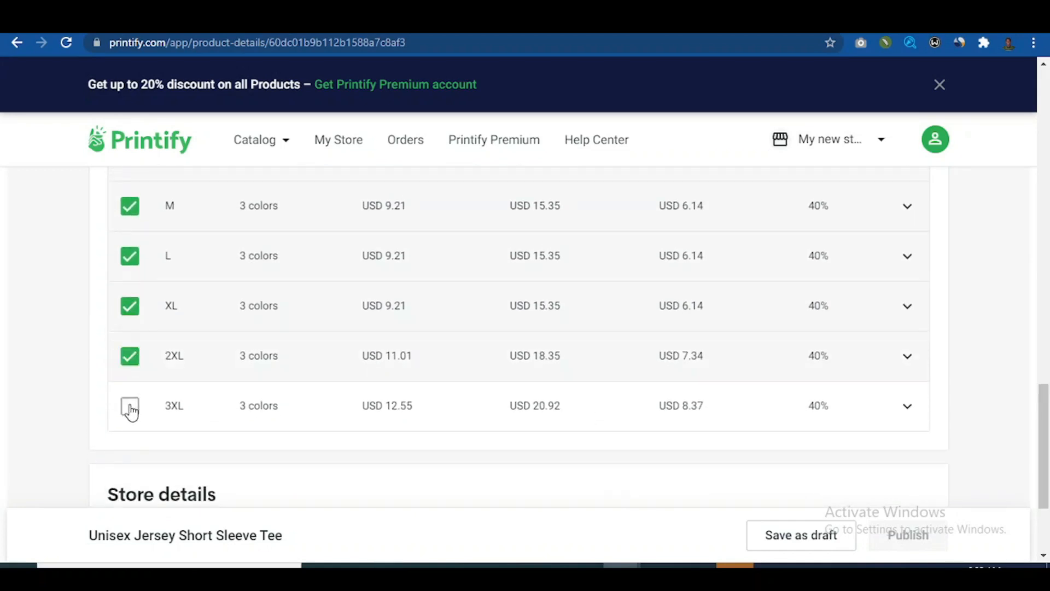
click(129, 408)
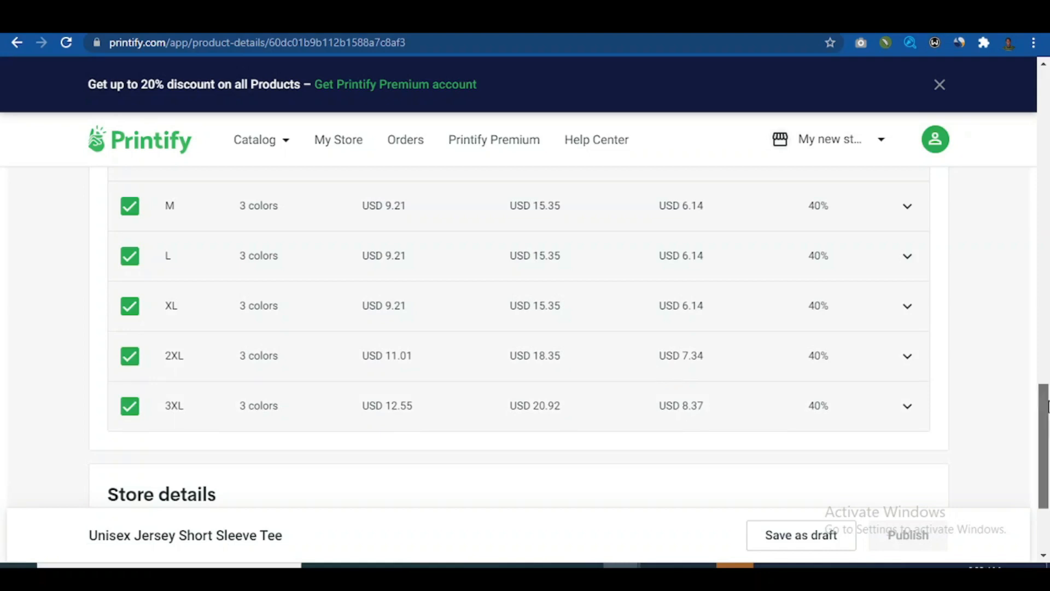
drag(1046, 419, 1047, 456)
click(823, 537)
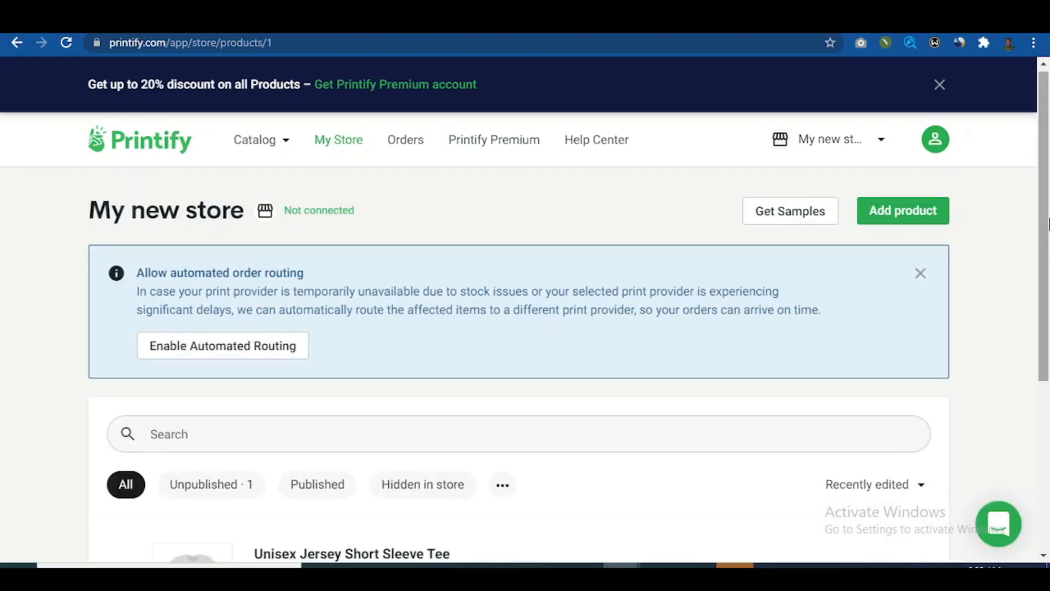
- Rename the store in the store setup to the owner's first name followed by "Store" and save it
mouse_move(1044, 233)
mouse_down()
mouse_move(1048, 421)
mouse_move(1048, 251)
mouse_up()
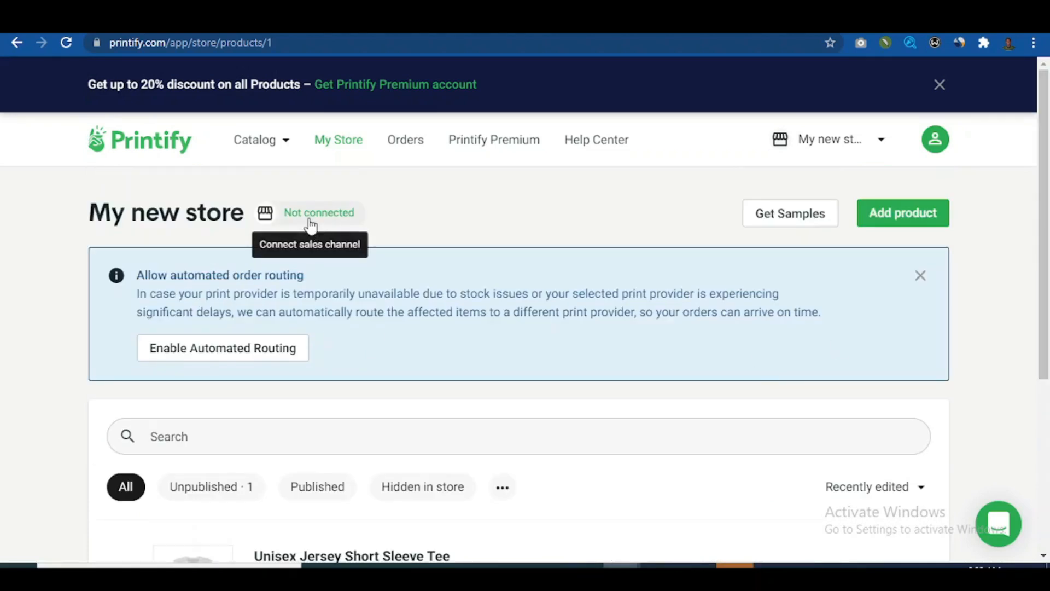
click(232, 359)
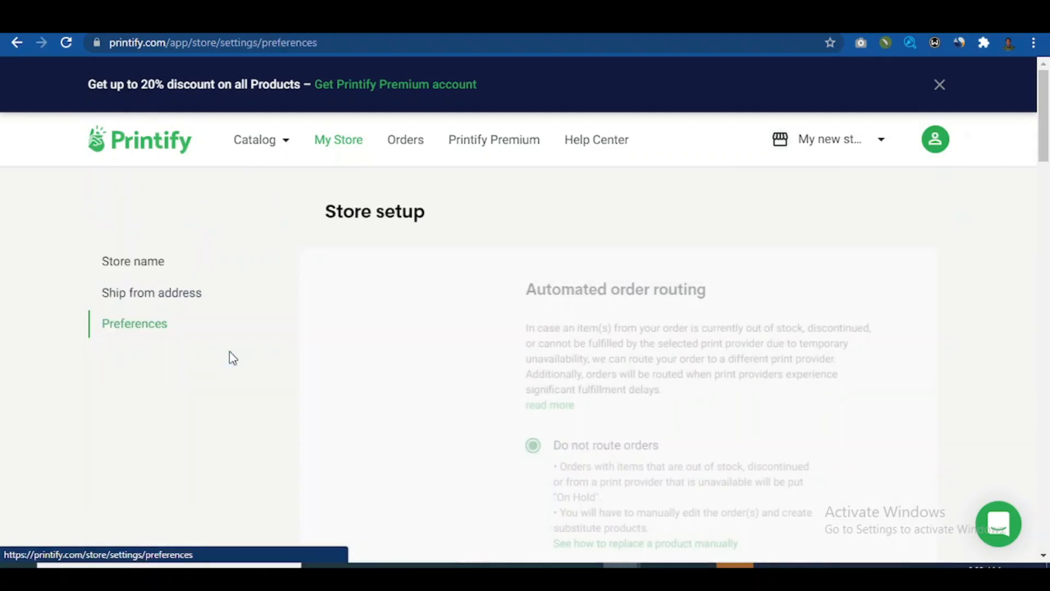
click(158, 265)
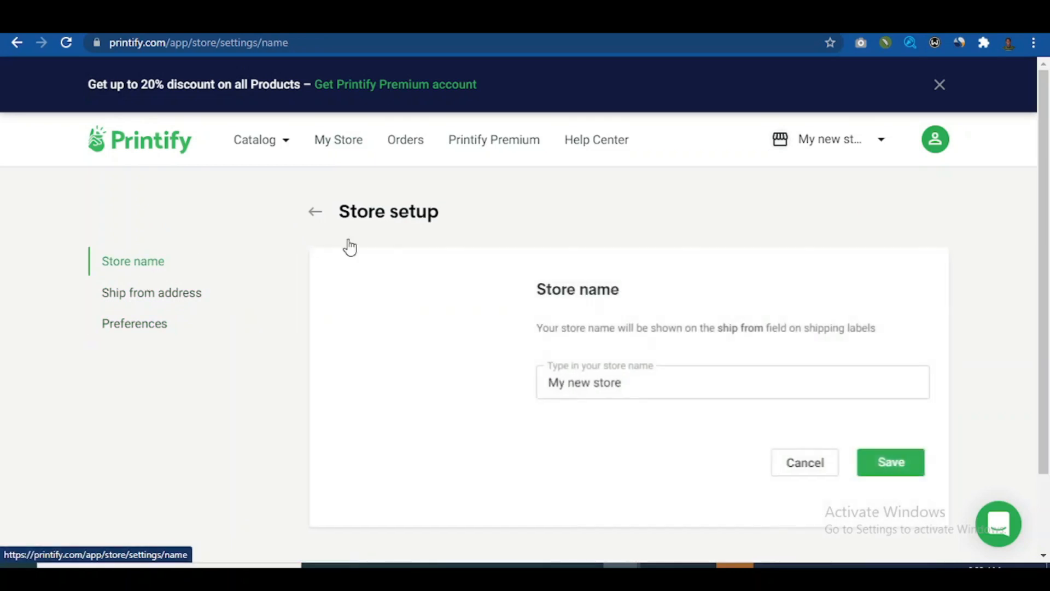
drag(618, 378, 550, 380)
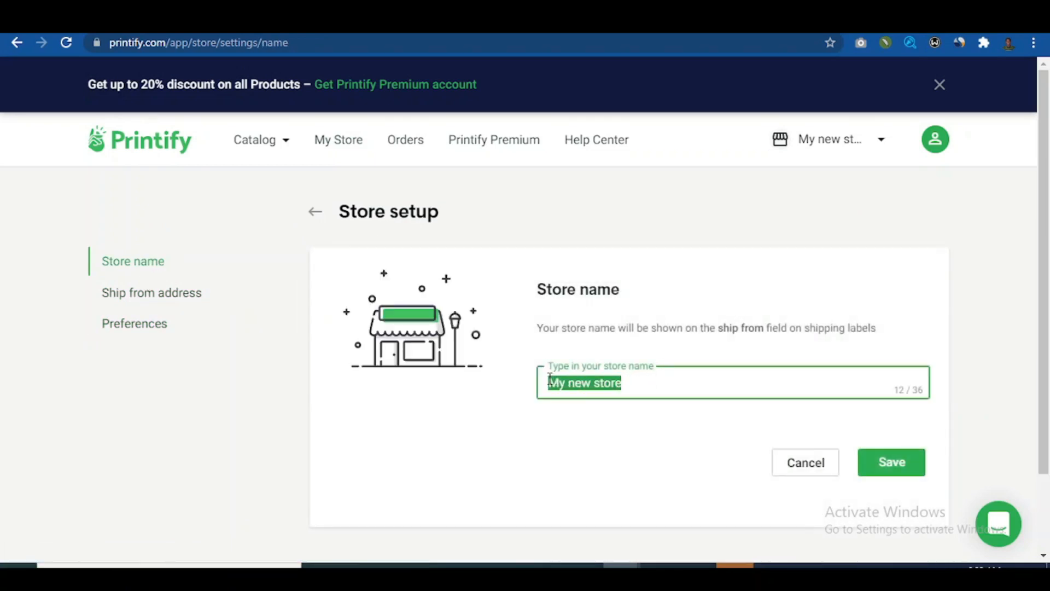
key(BackSpace)
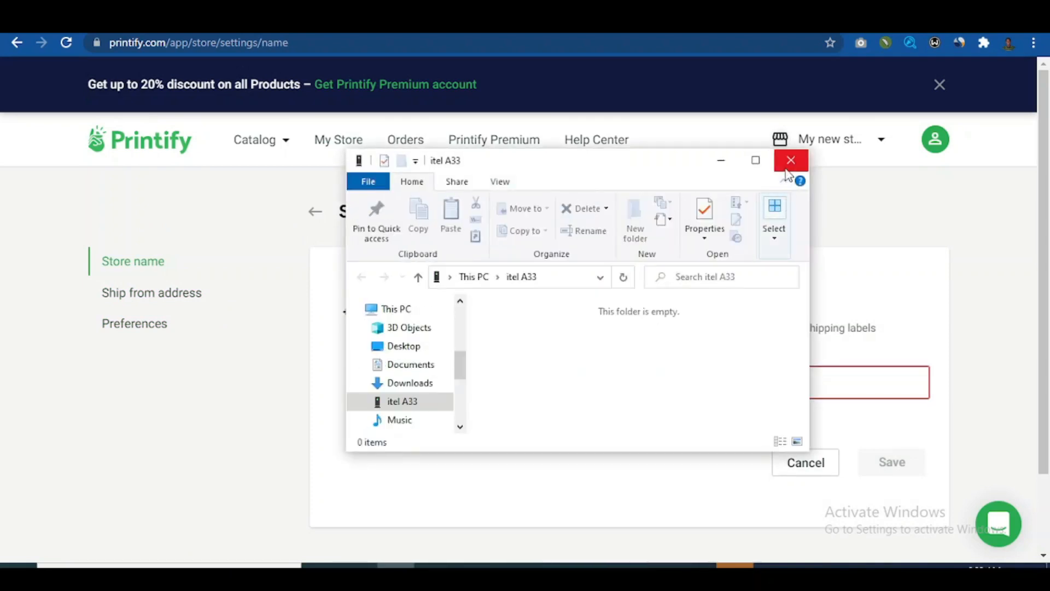
click(790, 160)
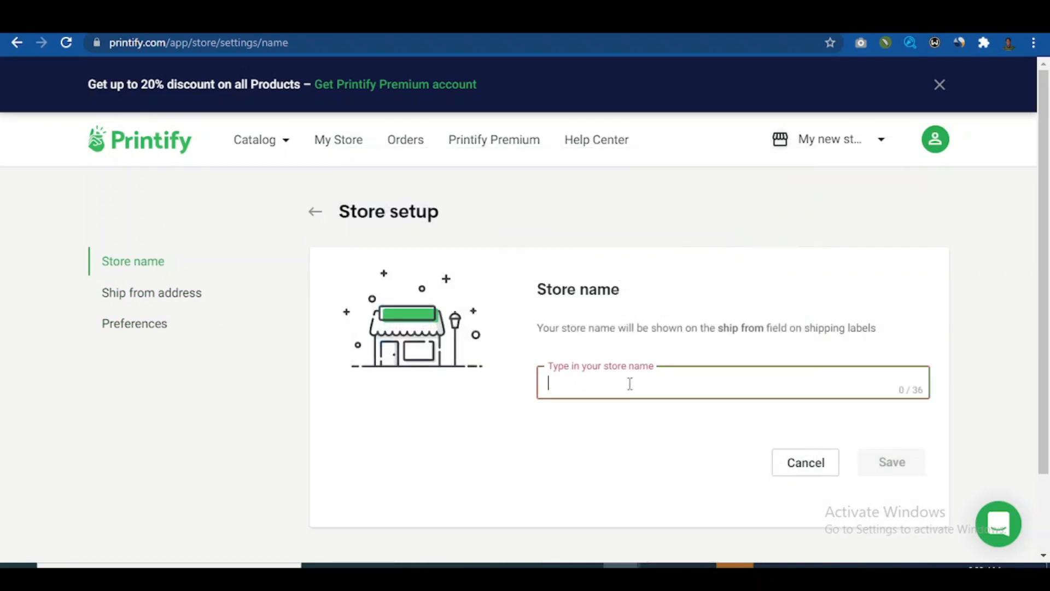
text(Daniel Store)
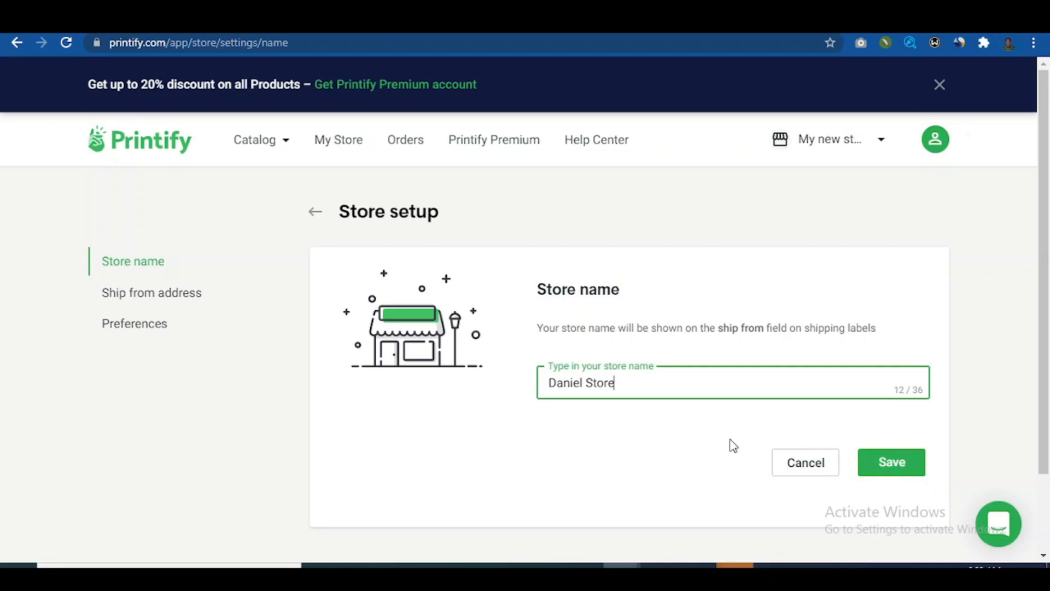
click(910, 469)
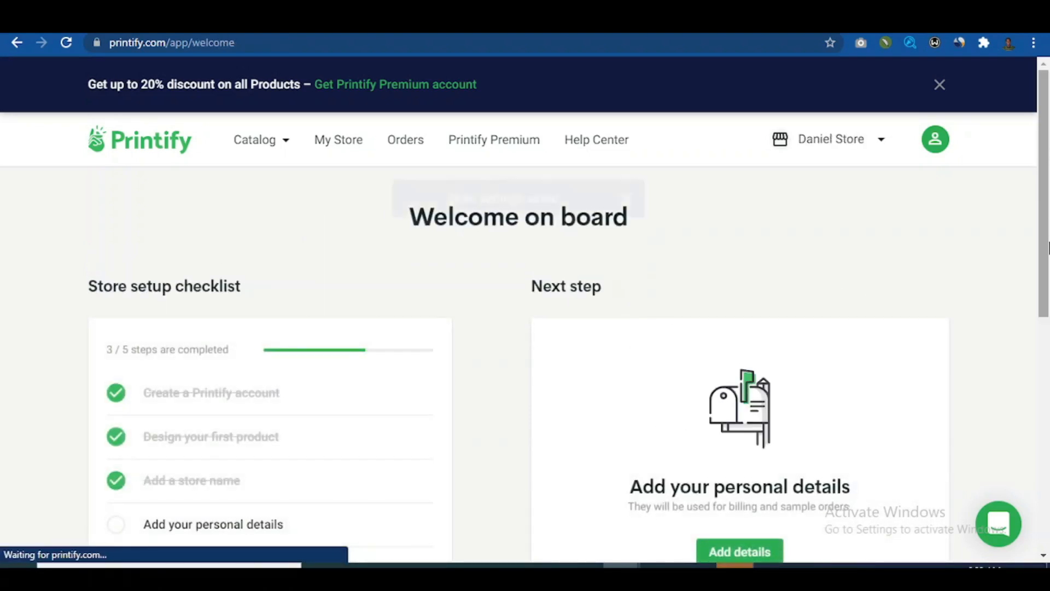
- Open the personal details from the store setup checklist, enter the business name, and fill the contact details from the owner's saved profile
drag(1048, 250, 1049, 338)
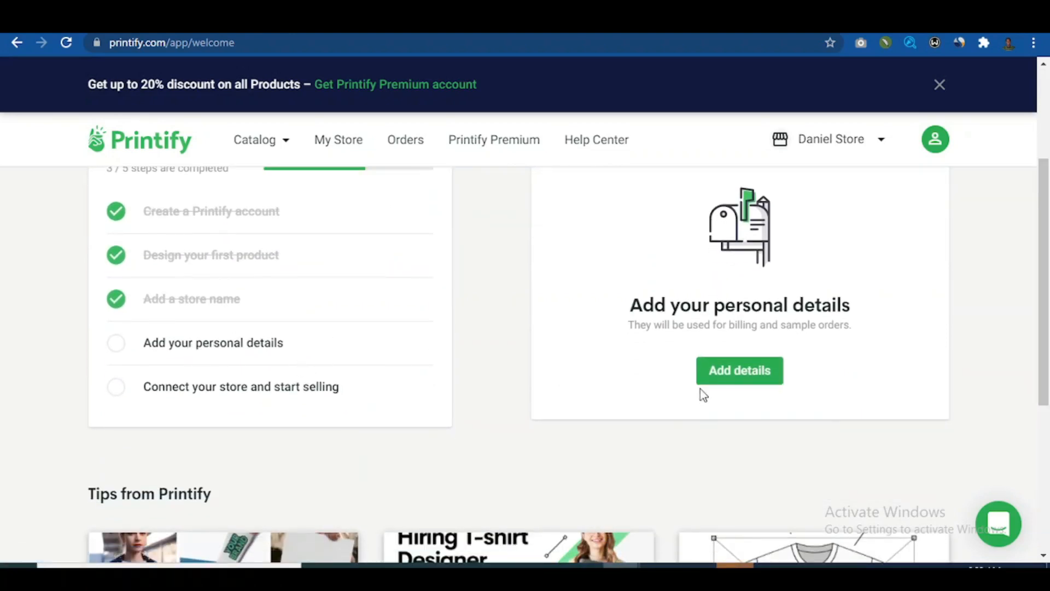
click(727, 384)
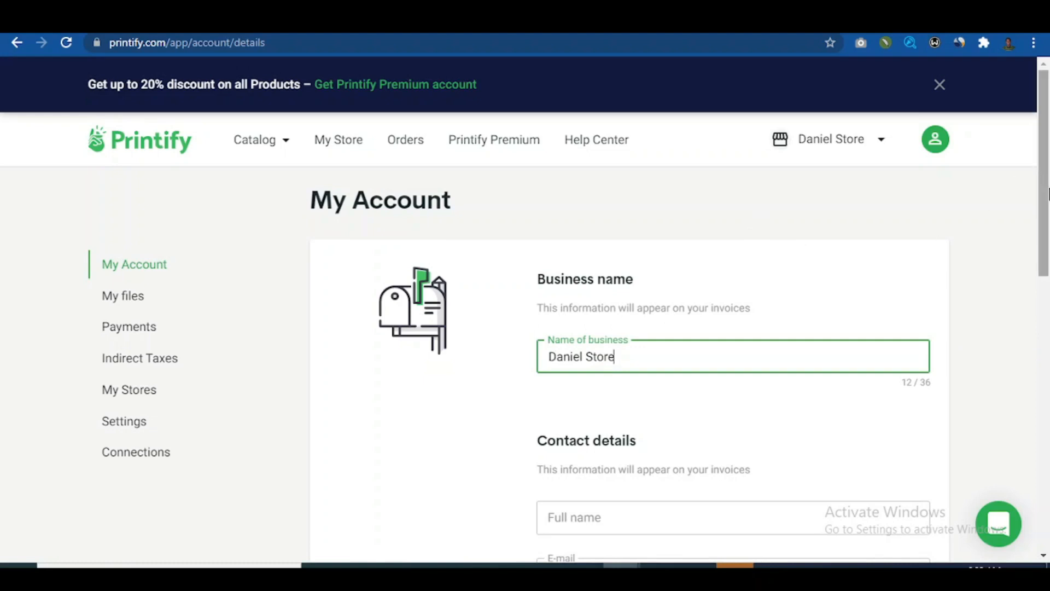
drag(1042, 175, 1045, 286)
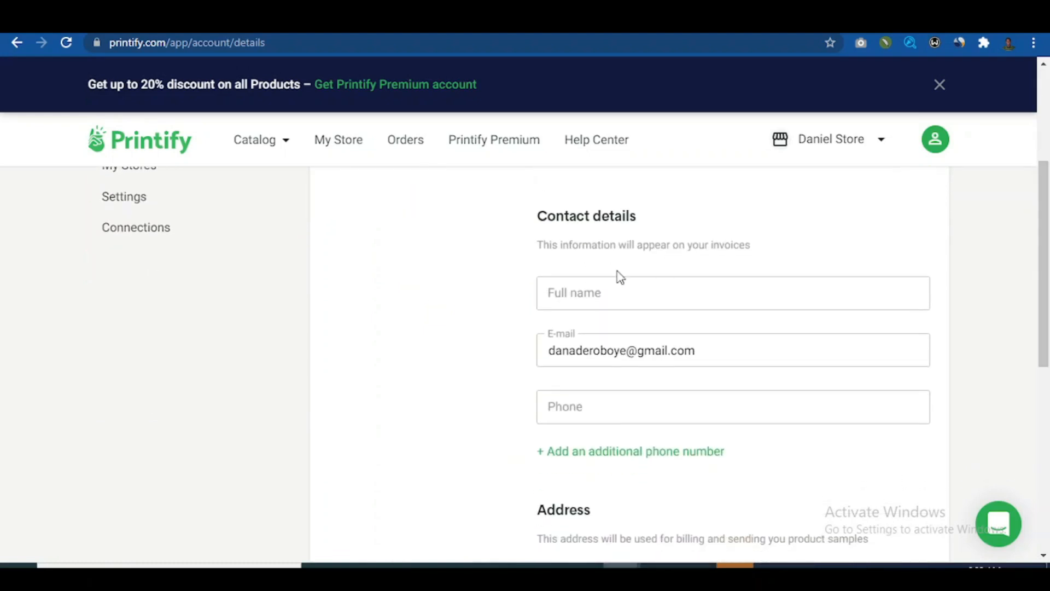
click(608, 285)
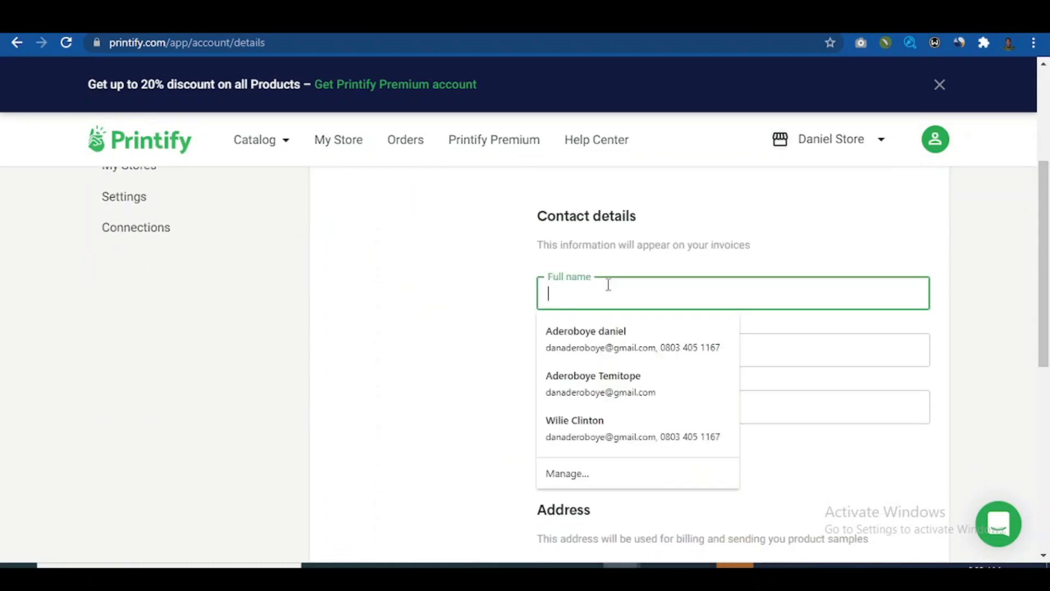
click(605, 347)
- Select the owner's country and a state in the account's billing address
drag(1048, 257, 1048, 345)
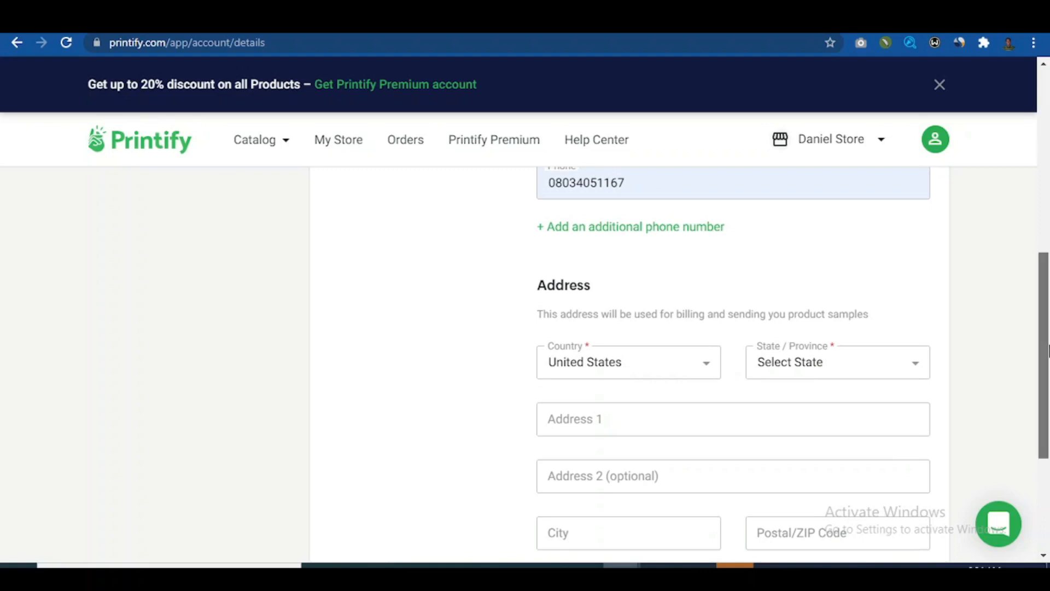
scroll(1048, 350, down, 1)
click(714, 318)
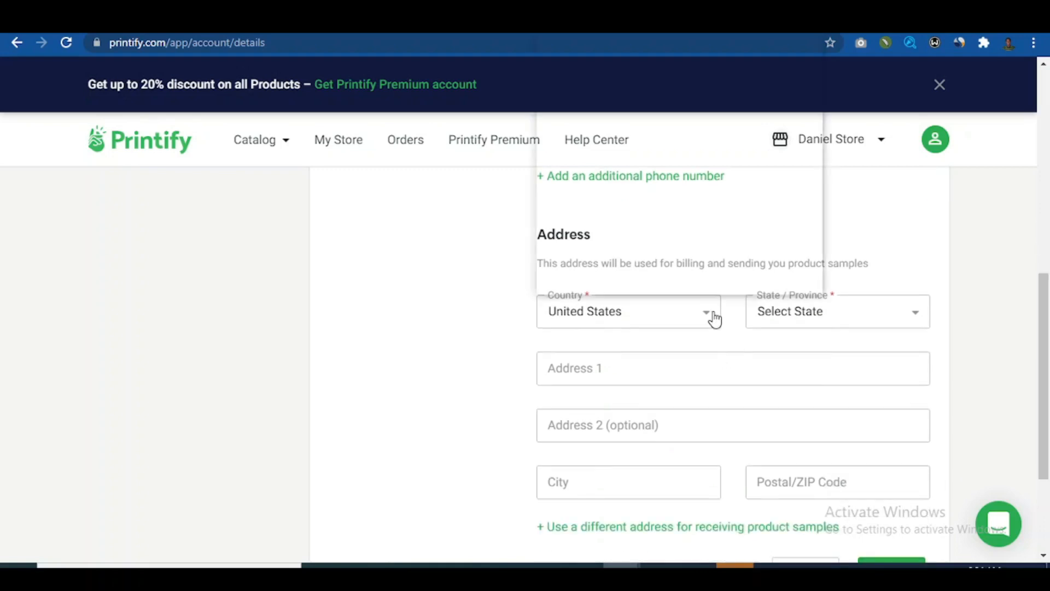
text(ni)
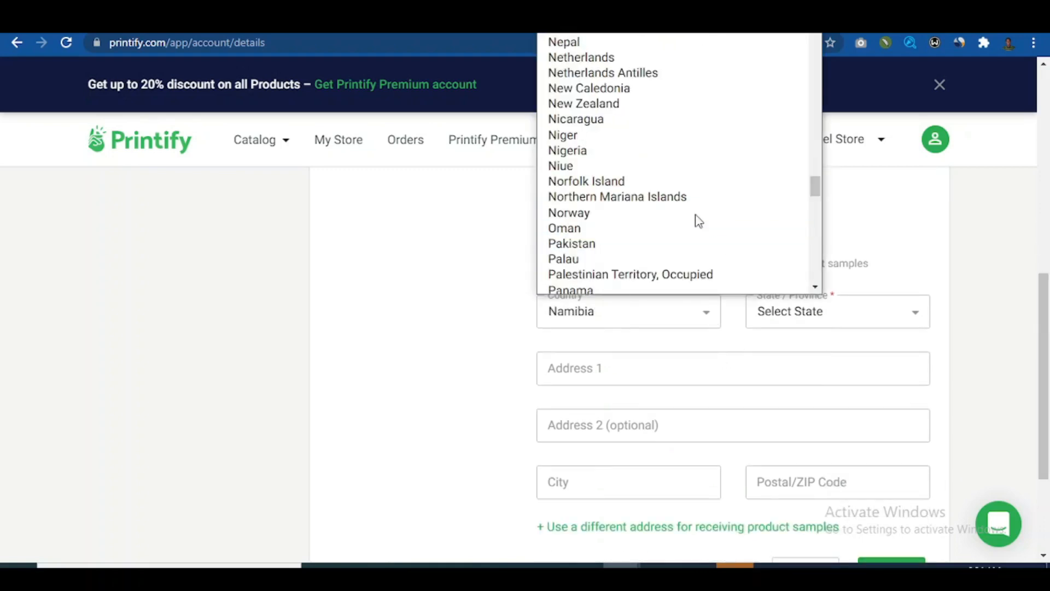
click(624, 153)
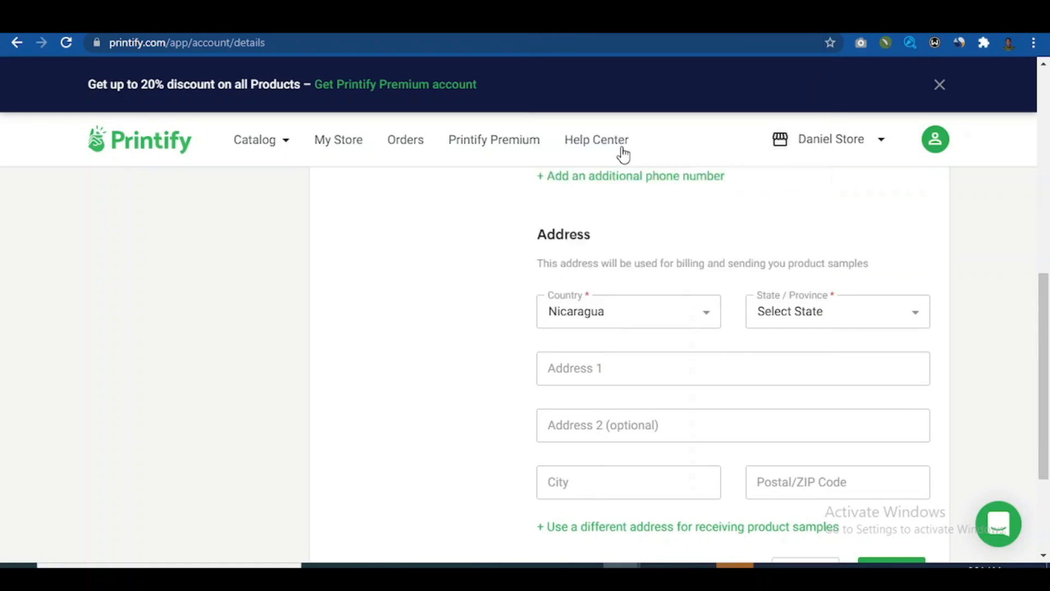
click(921, 323)
scroll(858, 208, down, 1)
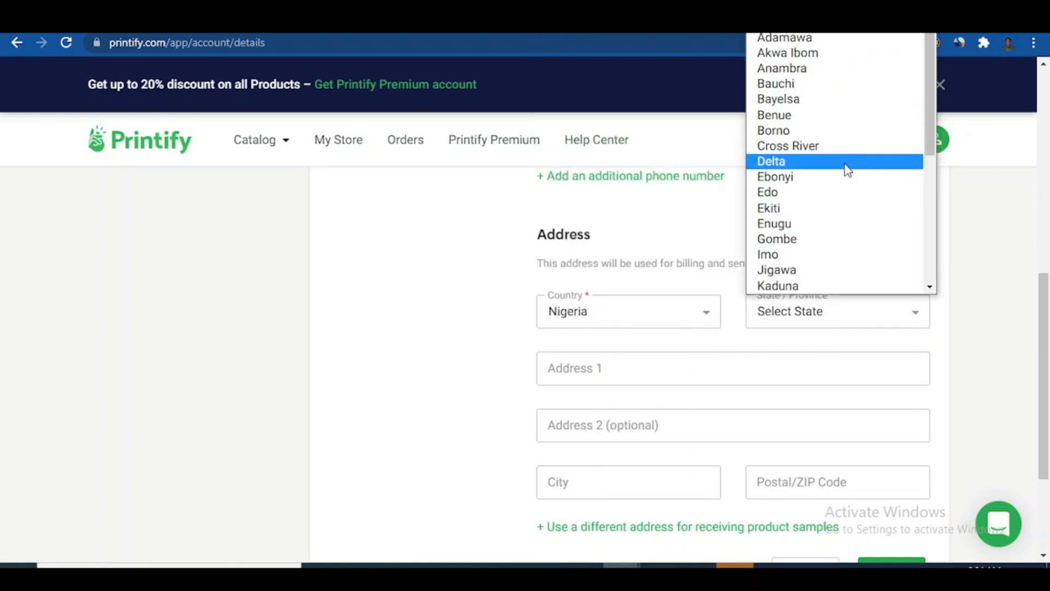
text(l)
key(Return)
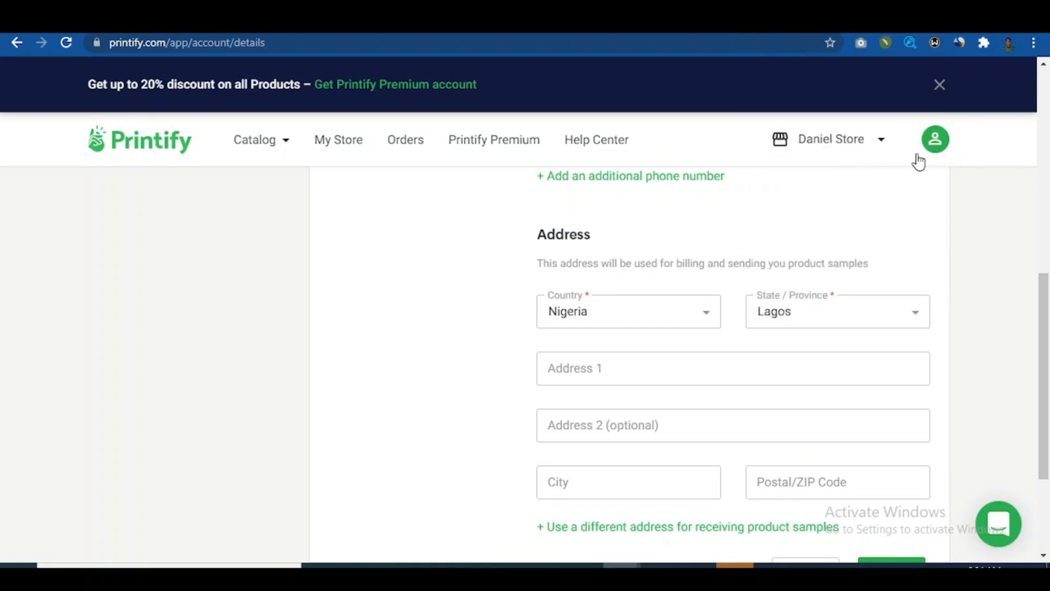
- Fill in the street address, city and postal code from a saved address, correct the state to match, and save the account details
drag(1048, 318, 1048, 345)
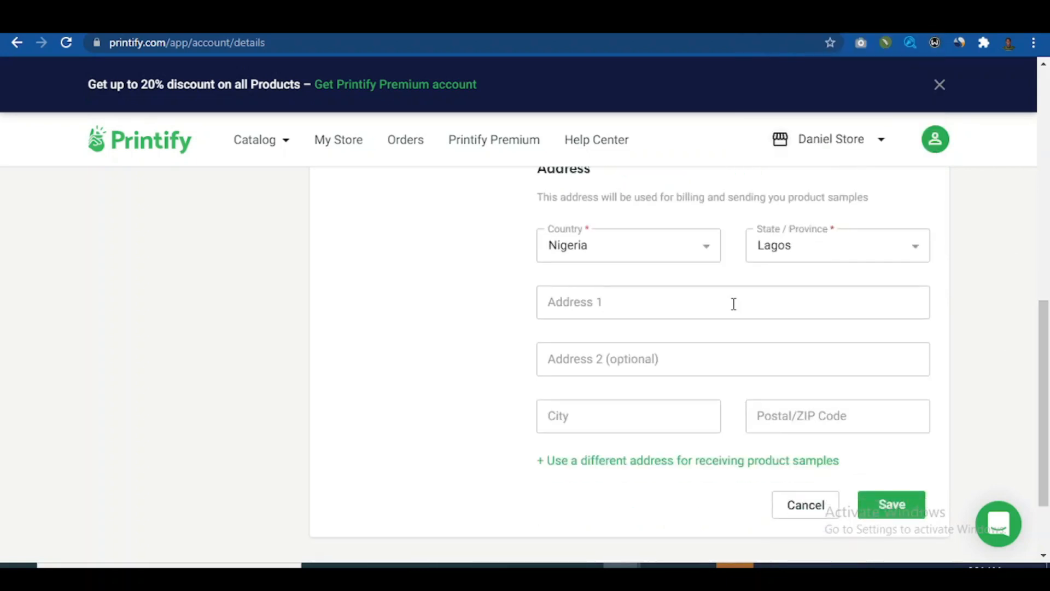
click(702, 305)
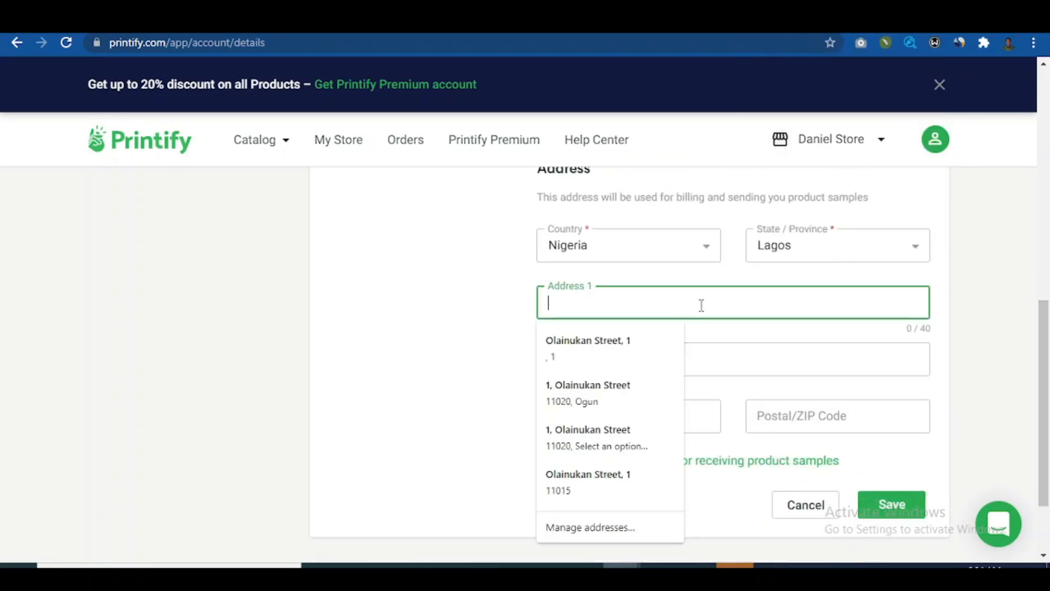
click(625, 354)
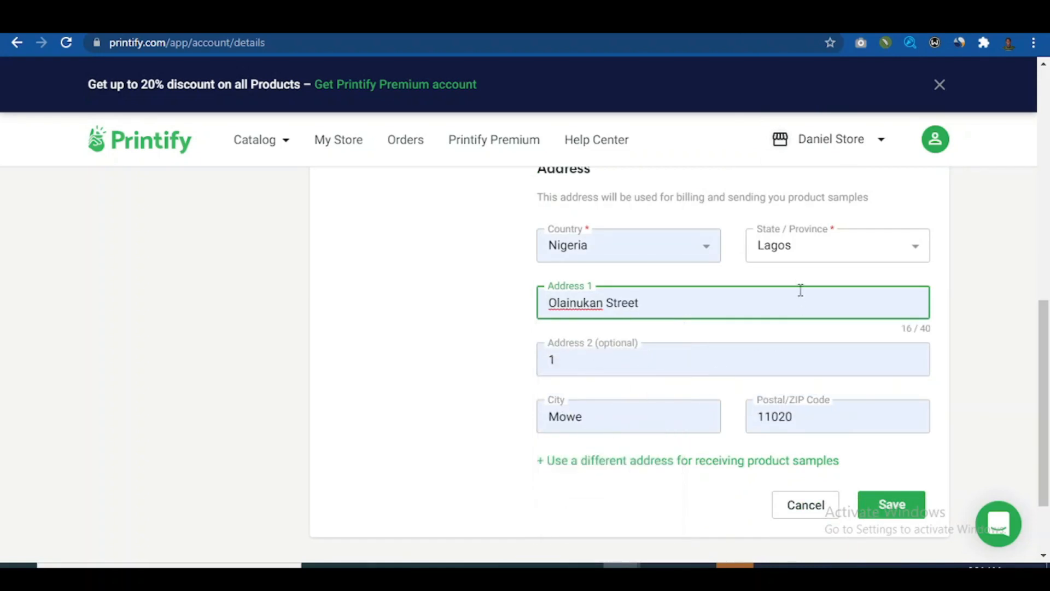
click(807, 262)
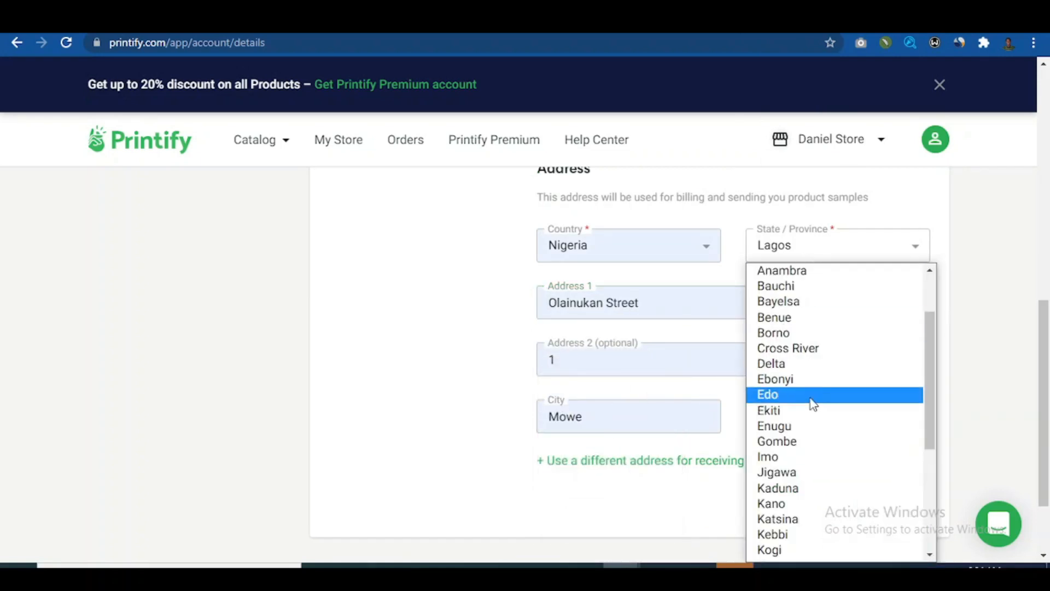
key(o)
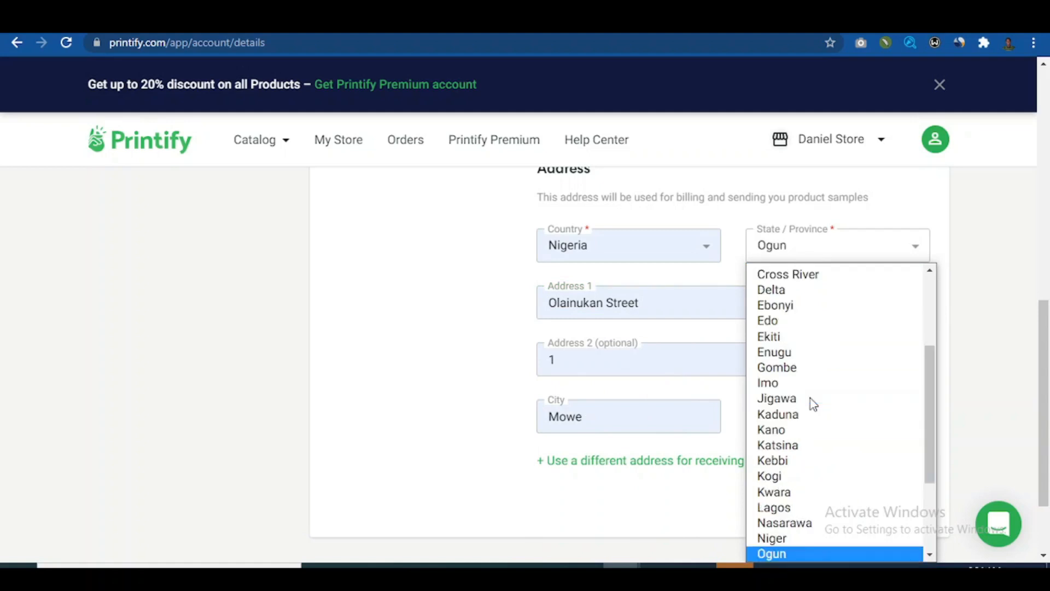
key(Return)
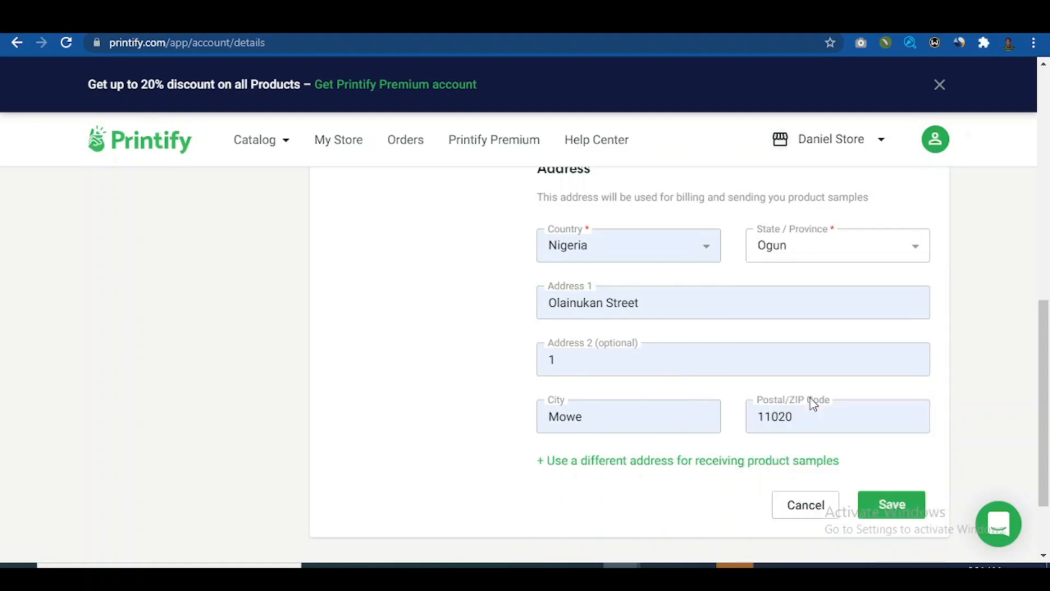
scroll(1047, 374, down, 2)
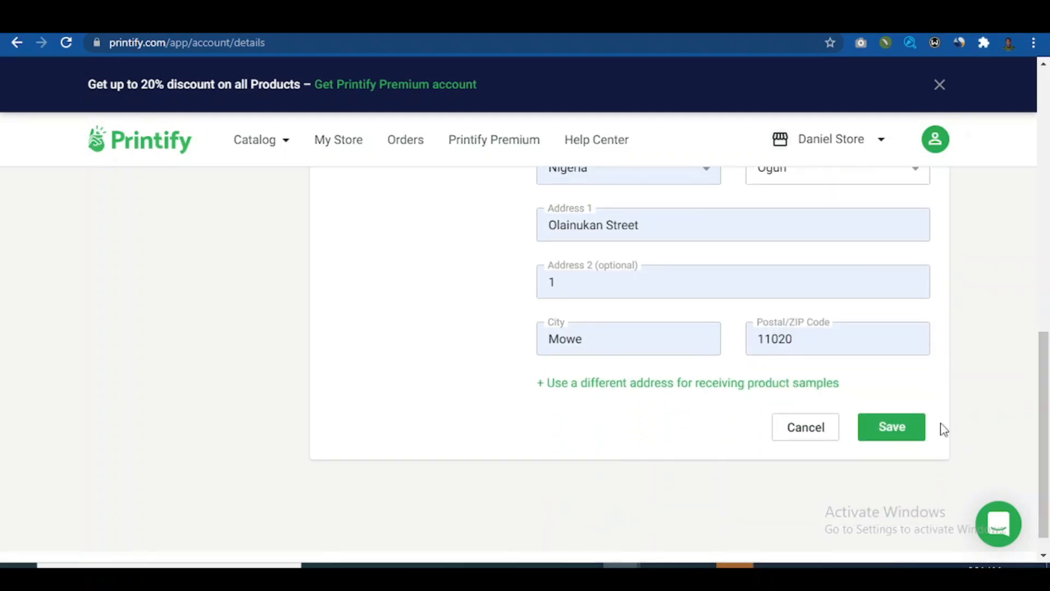
click(884, 425)
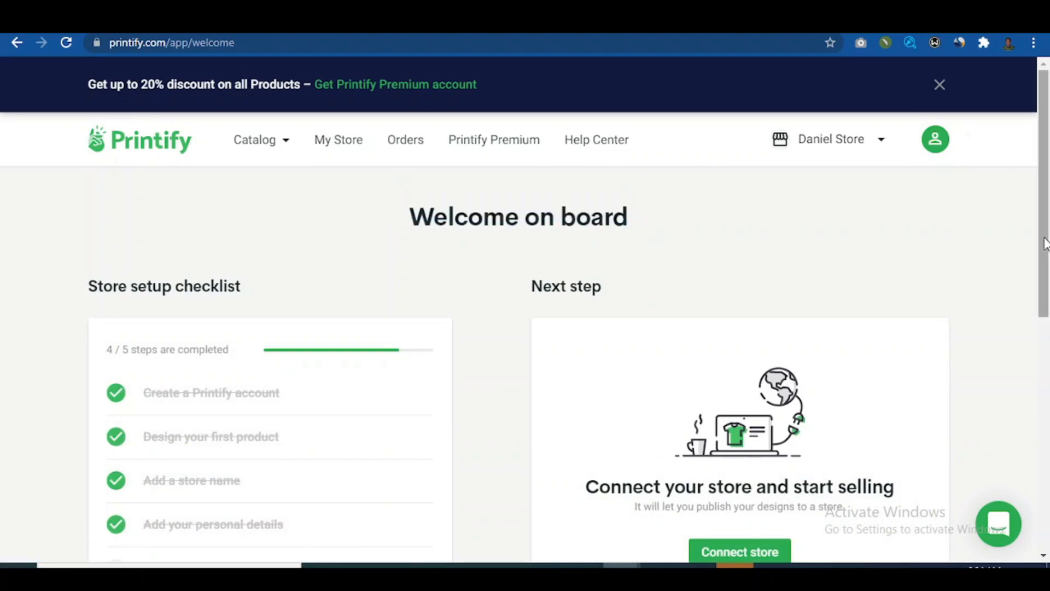
- Start connecting the store from the setup checklist and choose Etsy as the sales platform
drag(1045, 244, 1047, 336)
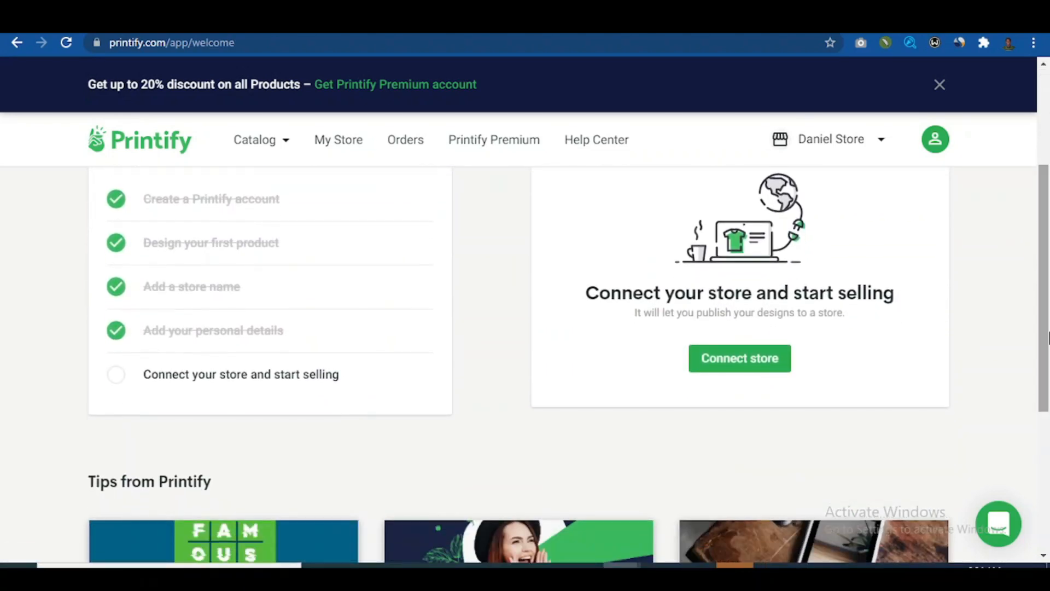
click(752, 369)
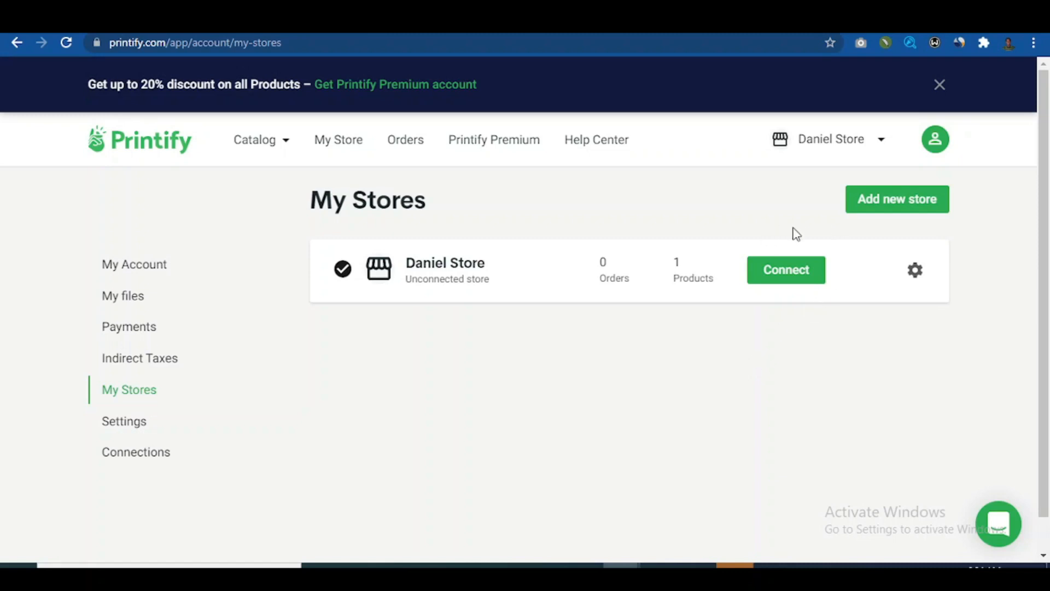
click(786, 271)
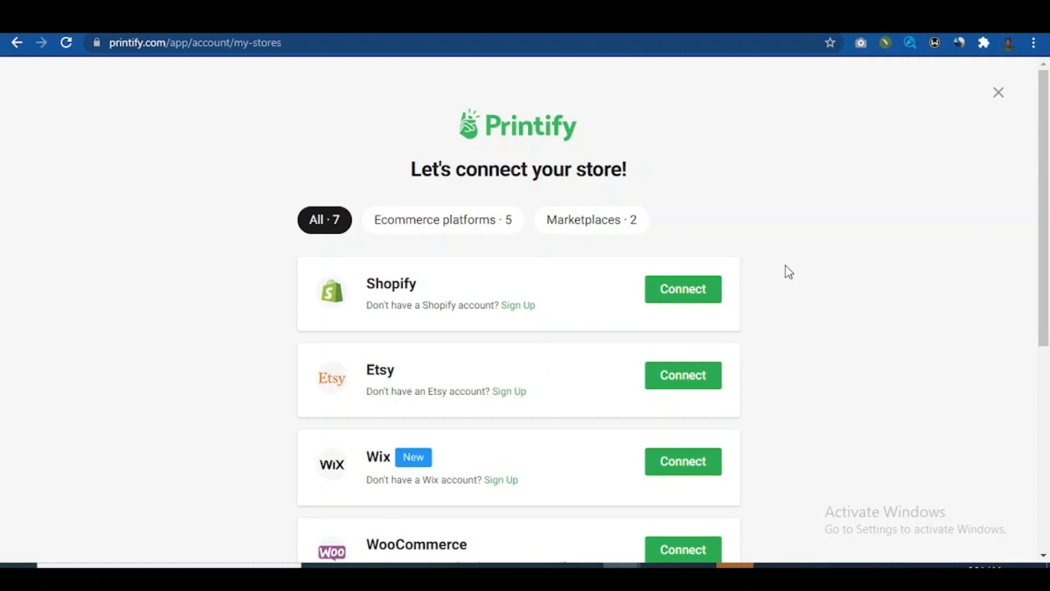
drag(1048, 206, 1049, 300)
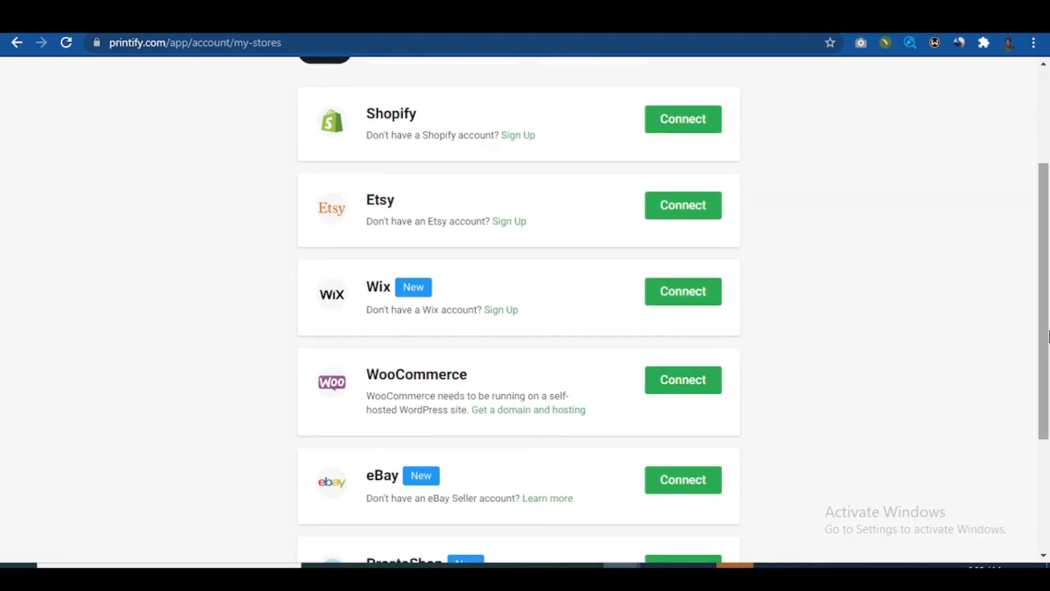
drag(1048, 339, 1048, 407)
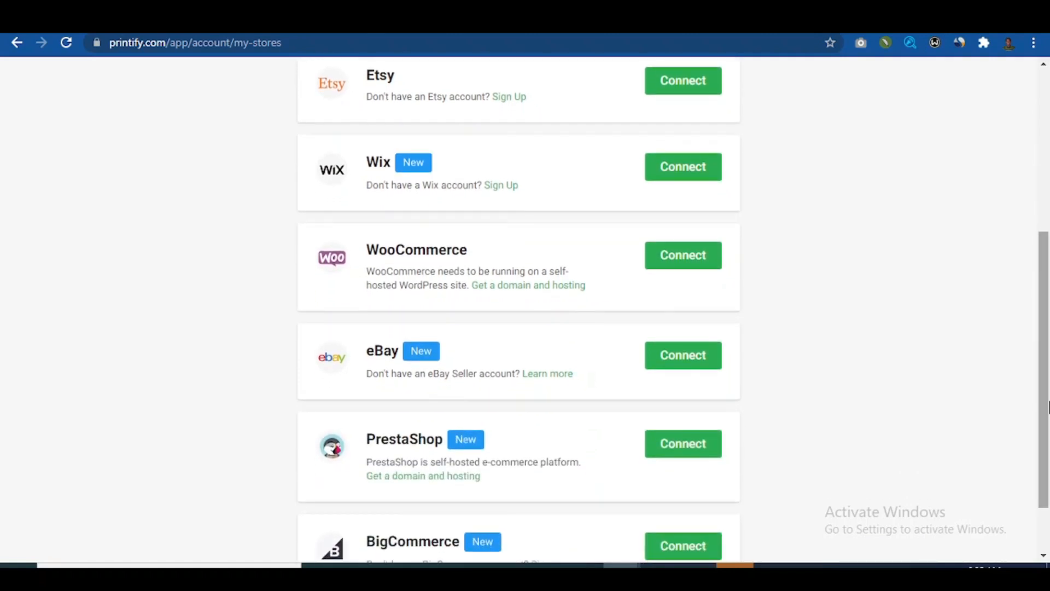
drag(1048, 361, 1048, 222)
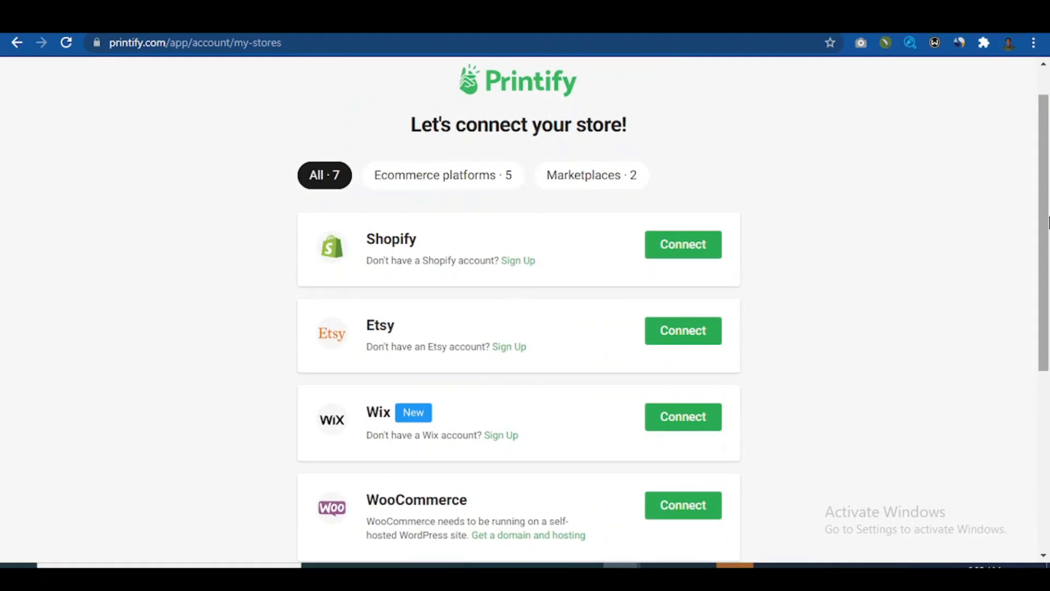
drag(1048, 222, 1048, 233)
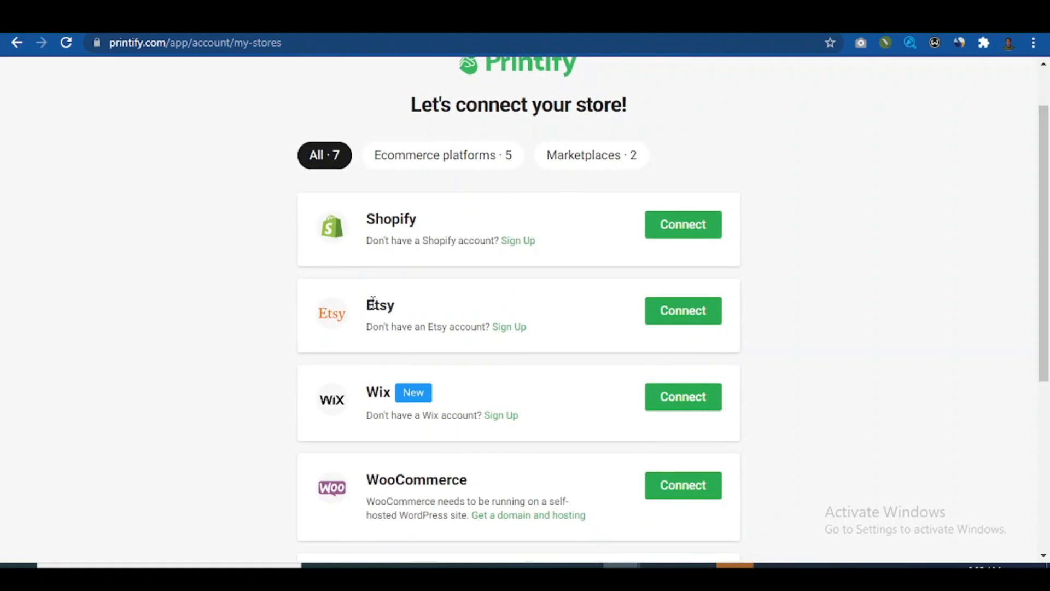
click(710, 321)
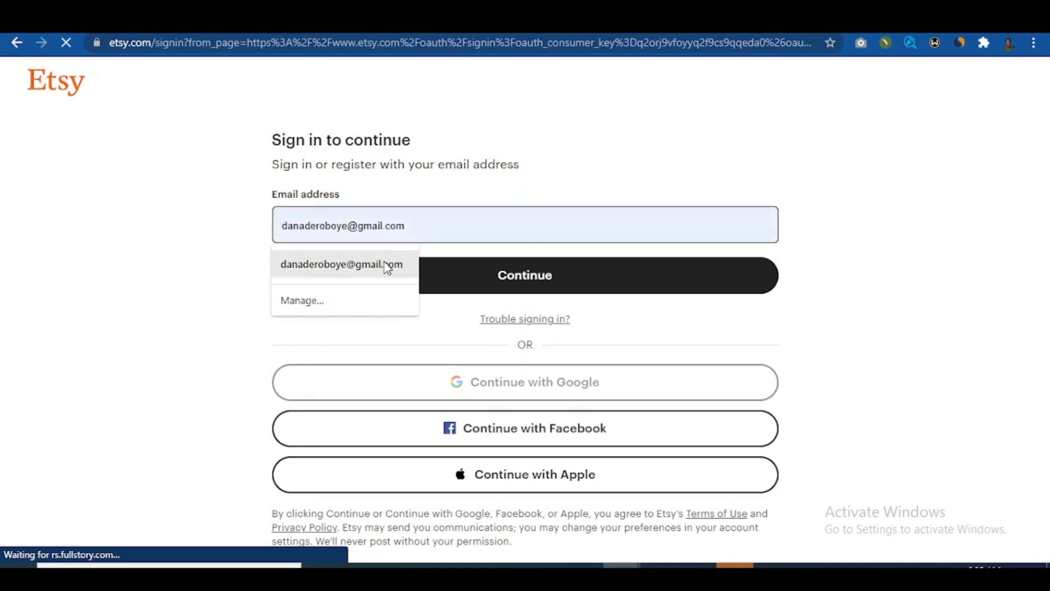
- Sign in to Etsy with the owner's Google account
click(389, 264)
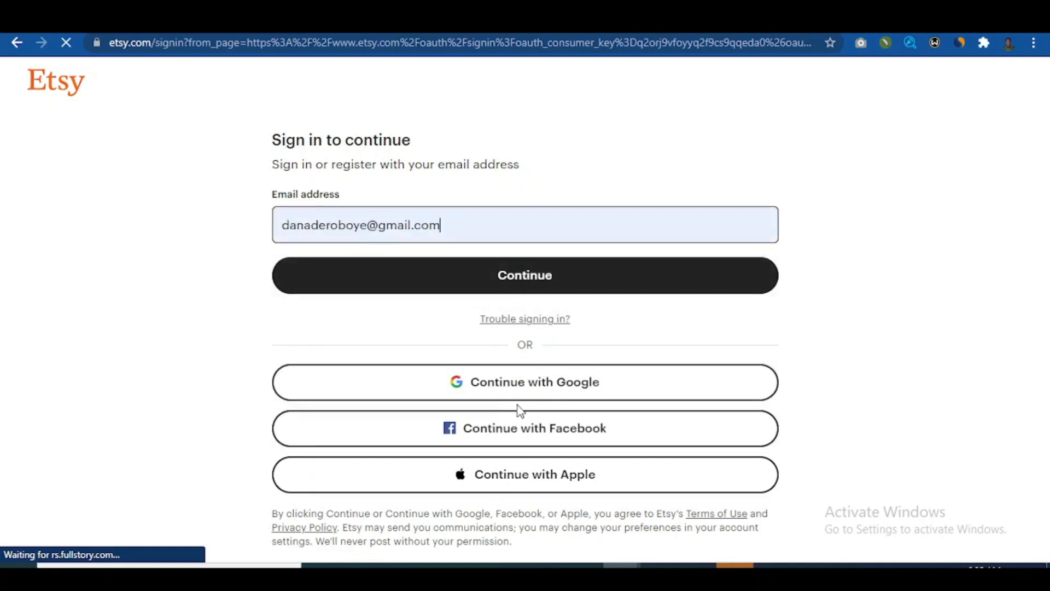
click(566, 382)
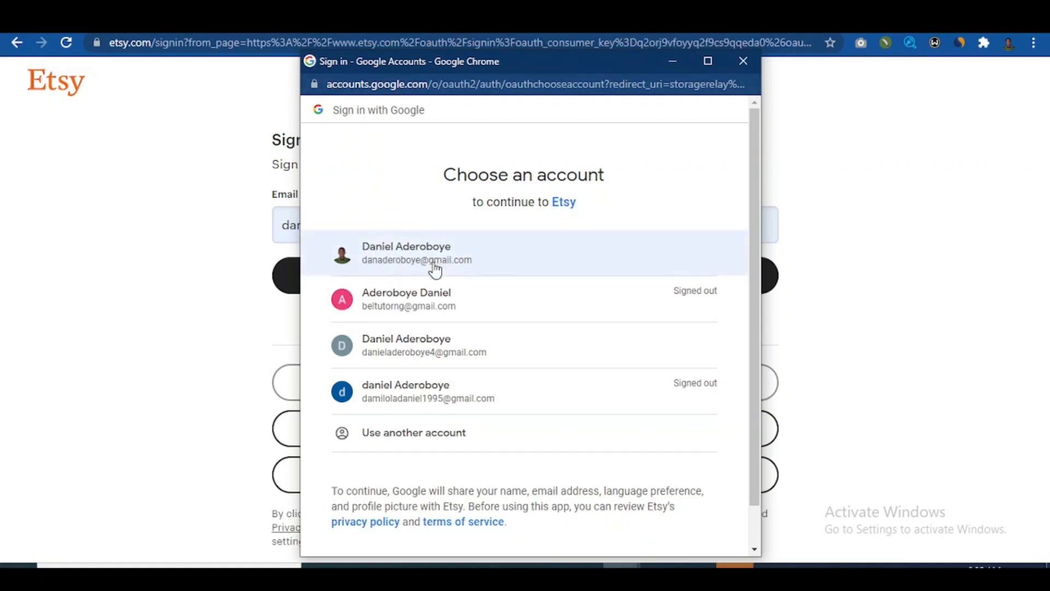
click(436, 266)
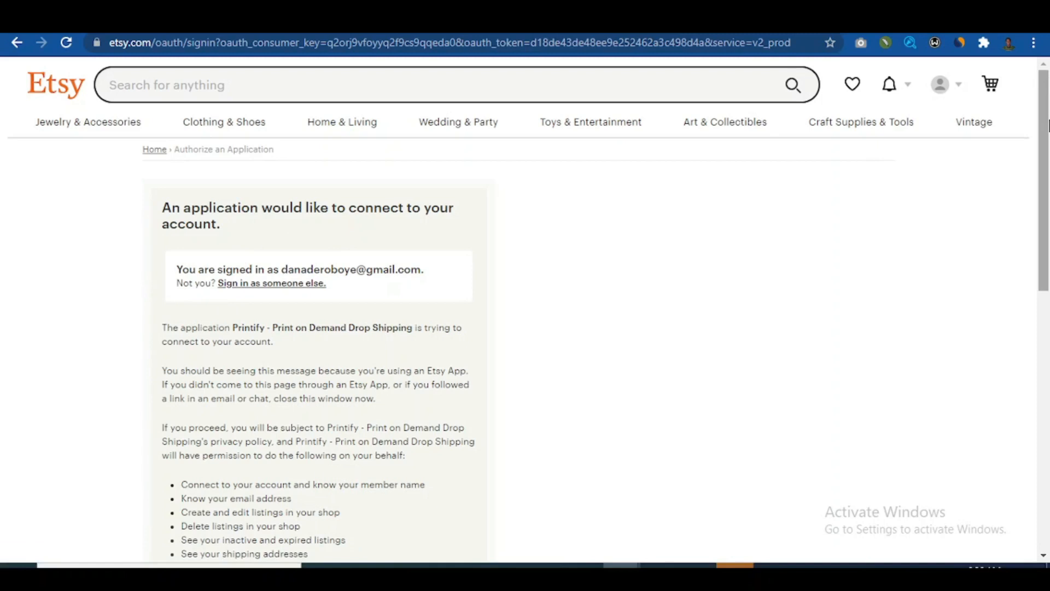
- Allow Printify access to the Etsy account and dismiss the connection dialog
drag(1048, 126, 1047, 320)
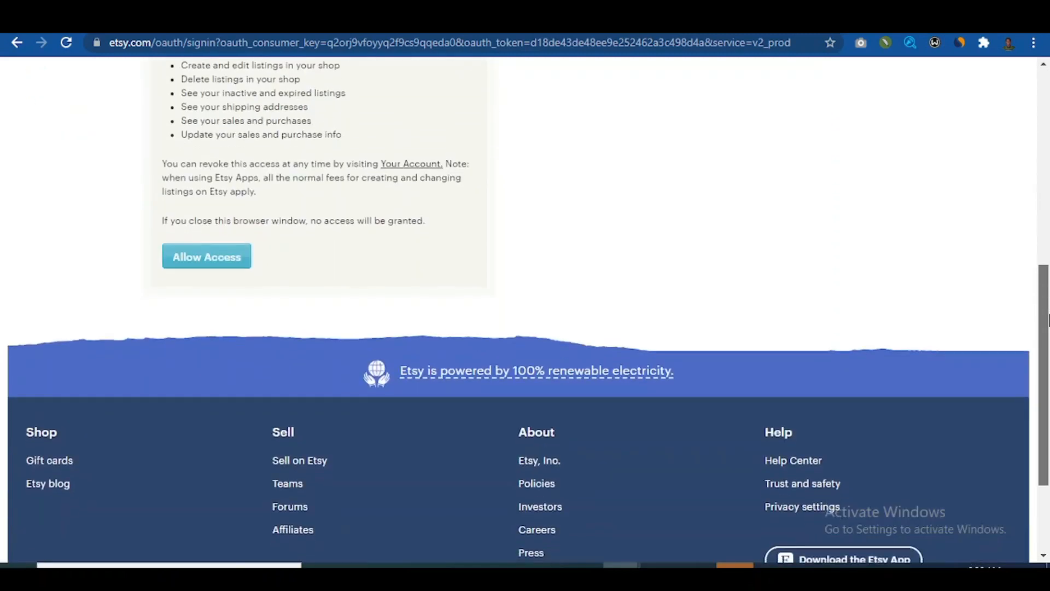
click(230, 267)
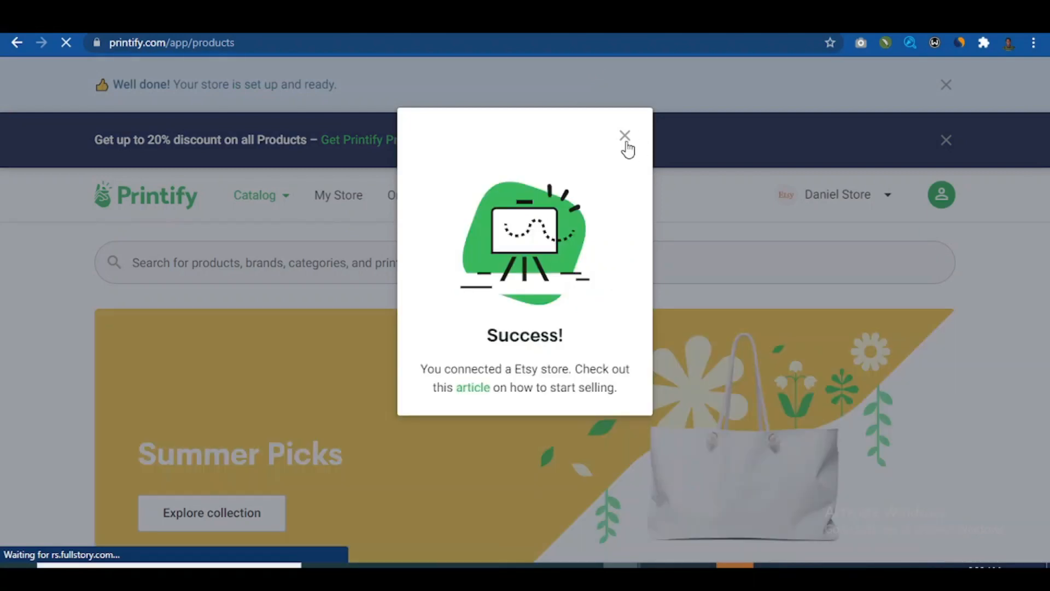
click(625, 140)
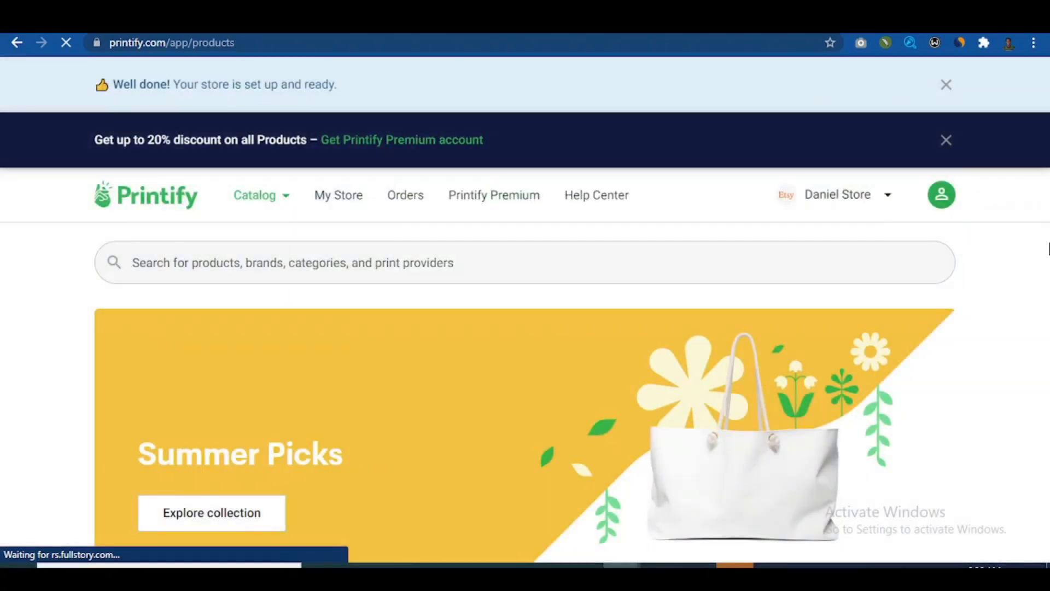
- Look over the product catalog page and open the store switcher to check the store's Etsy connection
scroll(1023, 268, down, 8)
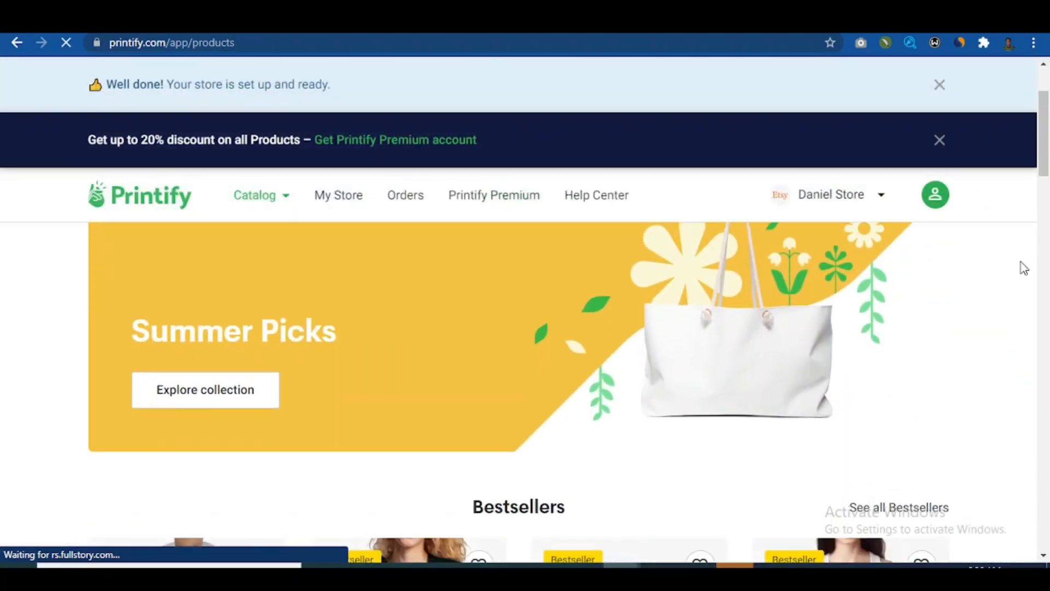
scroll(1024, 268, down, 3)
scroll(1024, 268, up, 10)
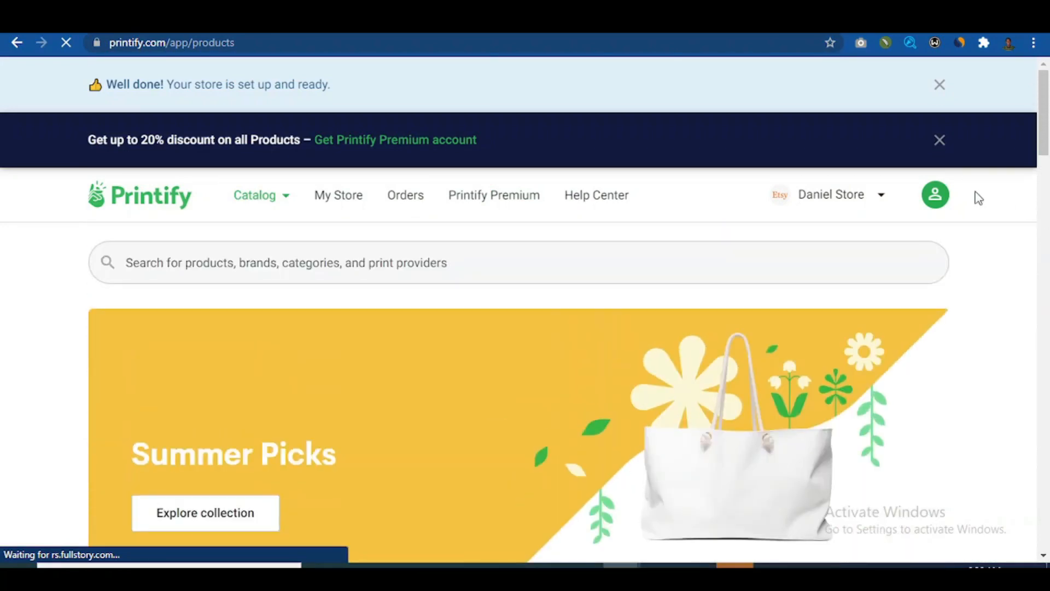
click(786, 206)
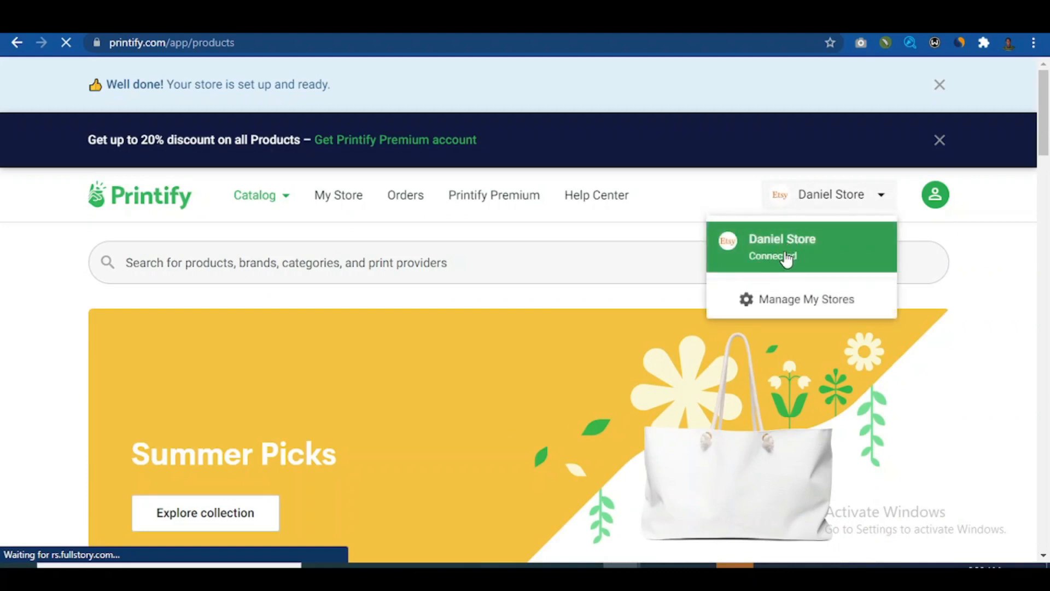
- Open the store management page and look over the connected Etsy store's entry
click(819, 306)
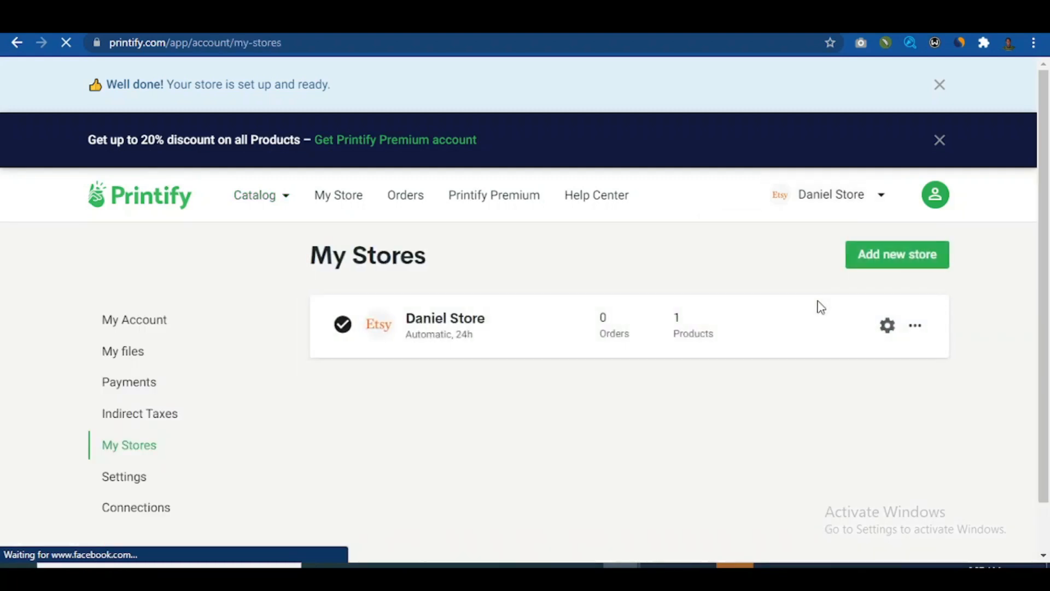
scroll(1047, 216, down, 1)
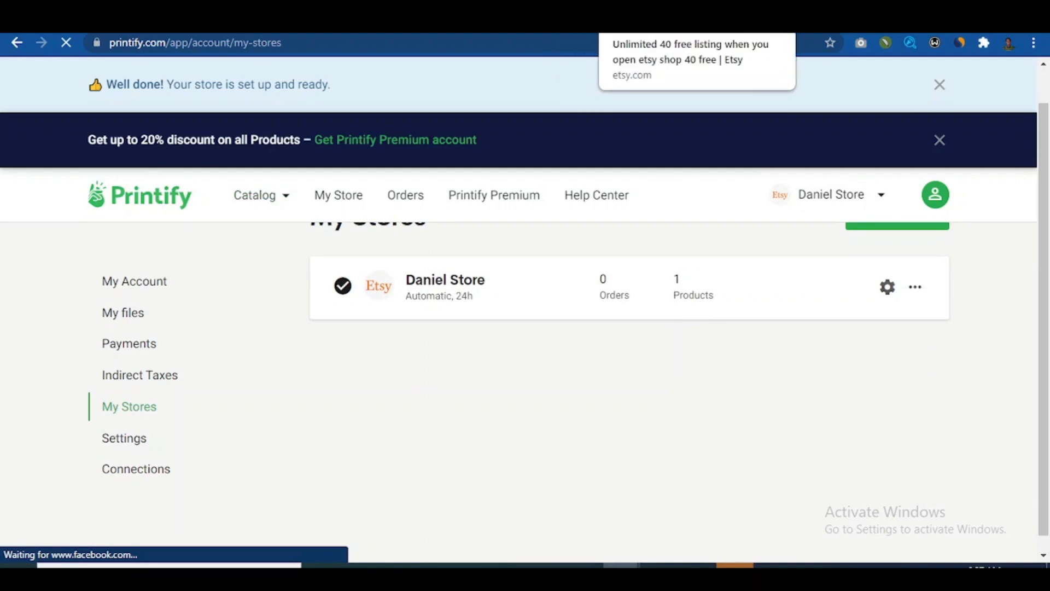
- Switch to the Etsy search results and check etsy.com's monthly visits in the SimilarWeb traffic overview
click(573, 23)
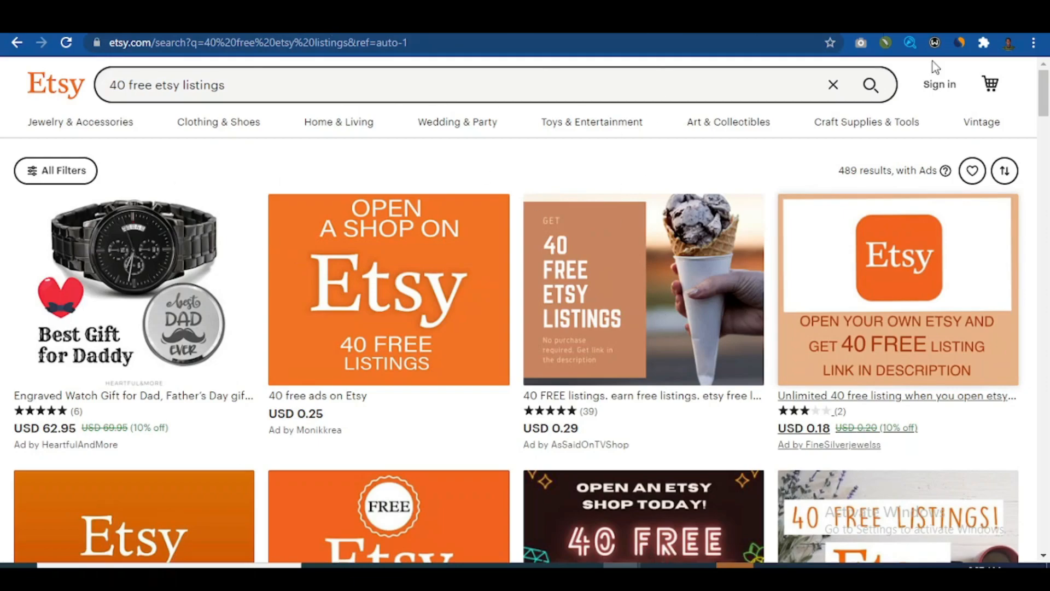
drag(1045, 94, 1048, 50)
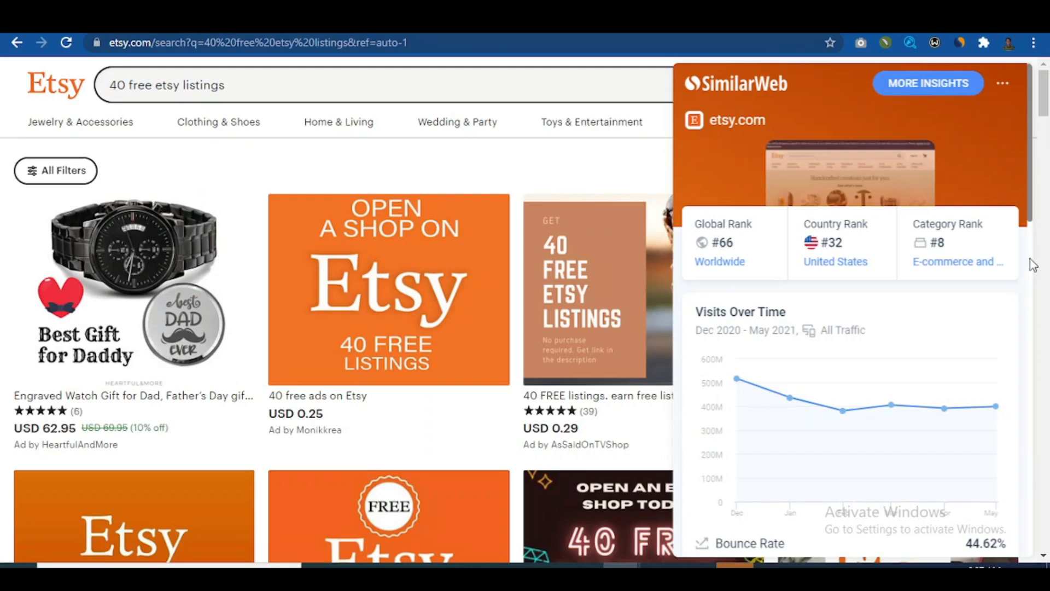
drag(1030, 168, 1030, 274)
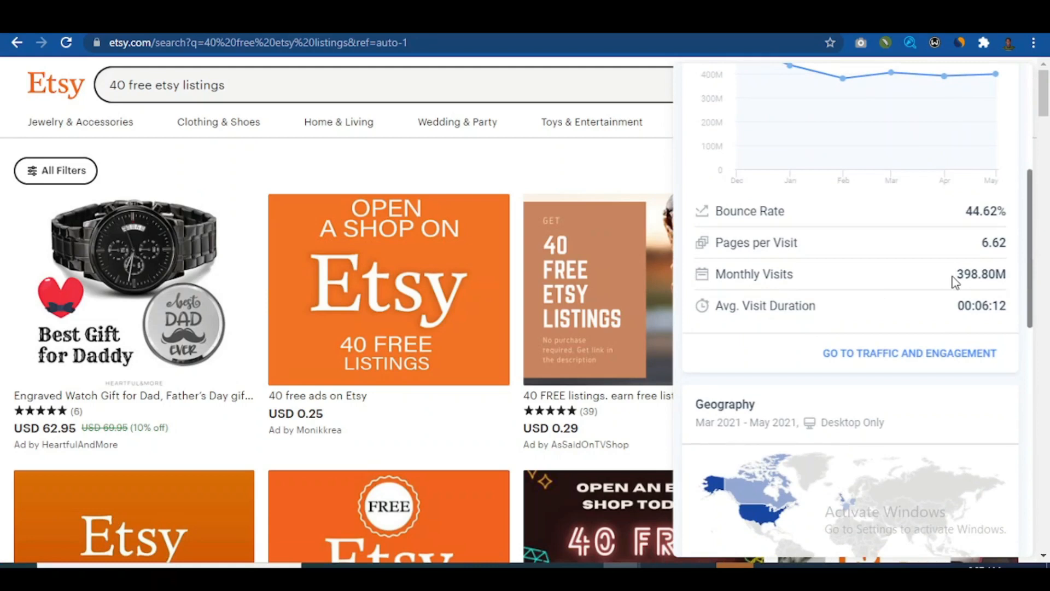
drag(955, 277, 1009, 281)
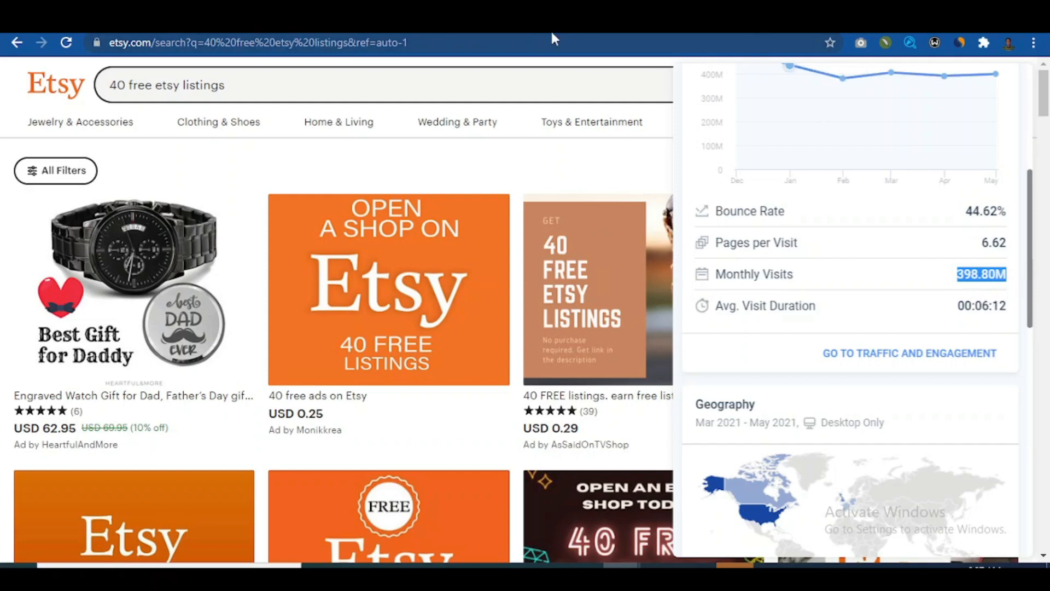
- Return to the Printify My Stores page and view the additional options for the connected Etsy store
click(645, 23)
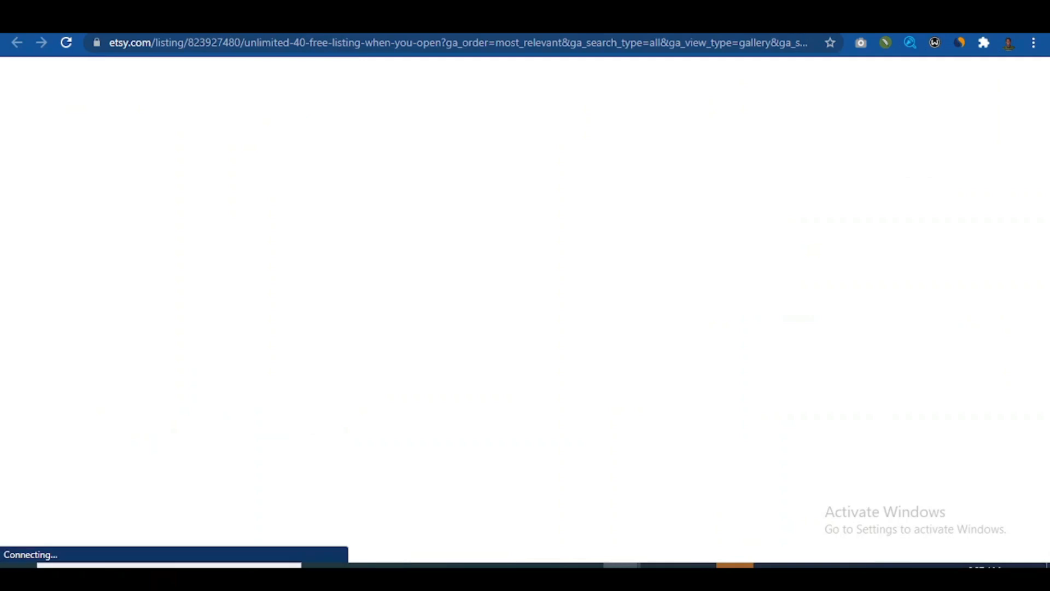
click(645, 23)
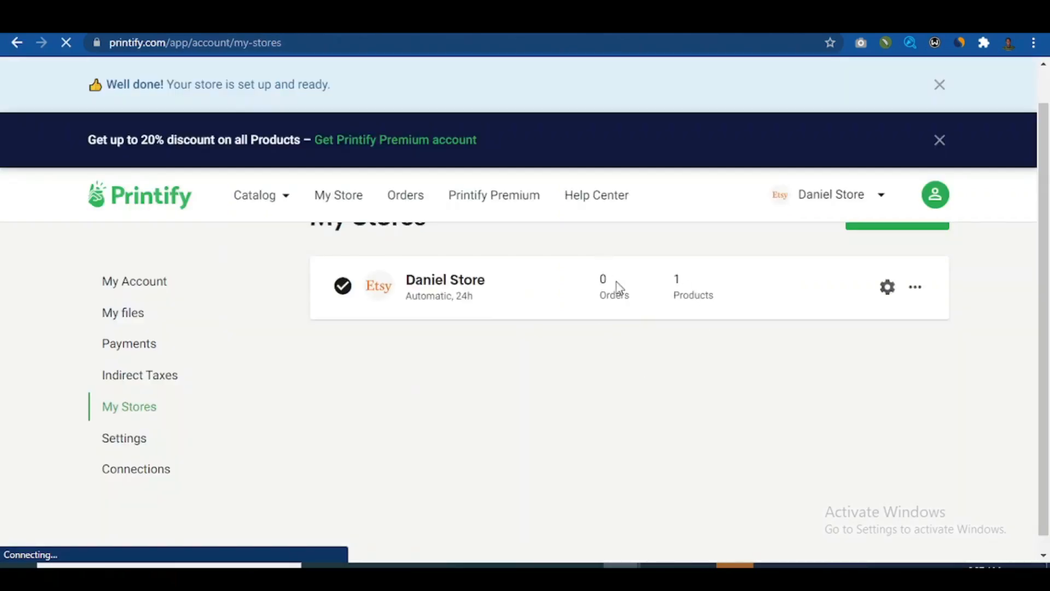
drag(1044, 301, 1049, 267)
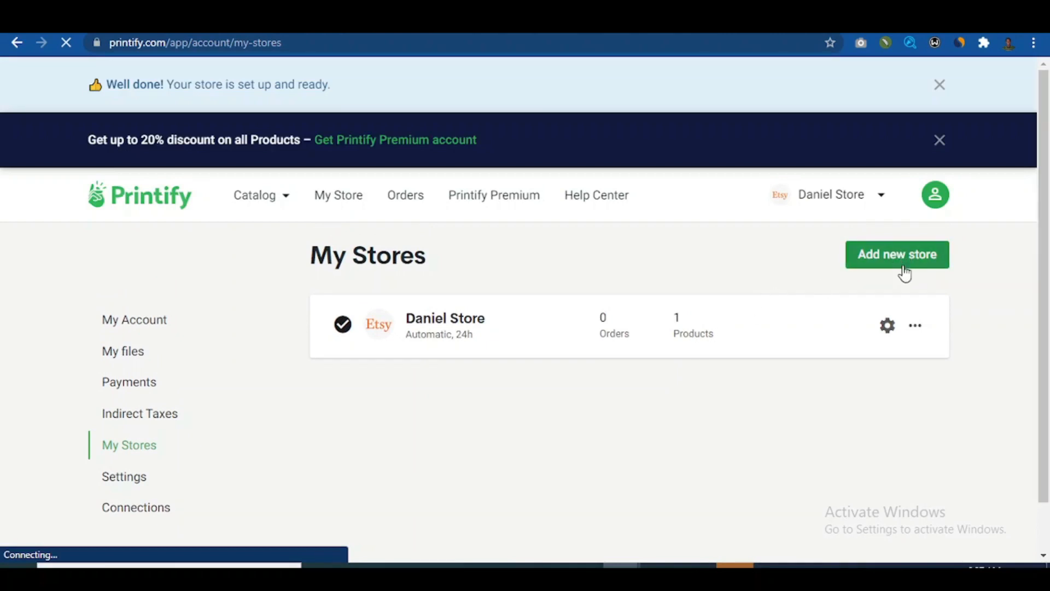
click(915, 327)
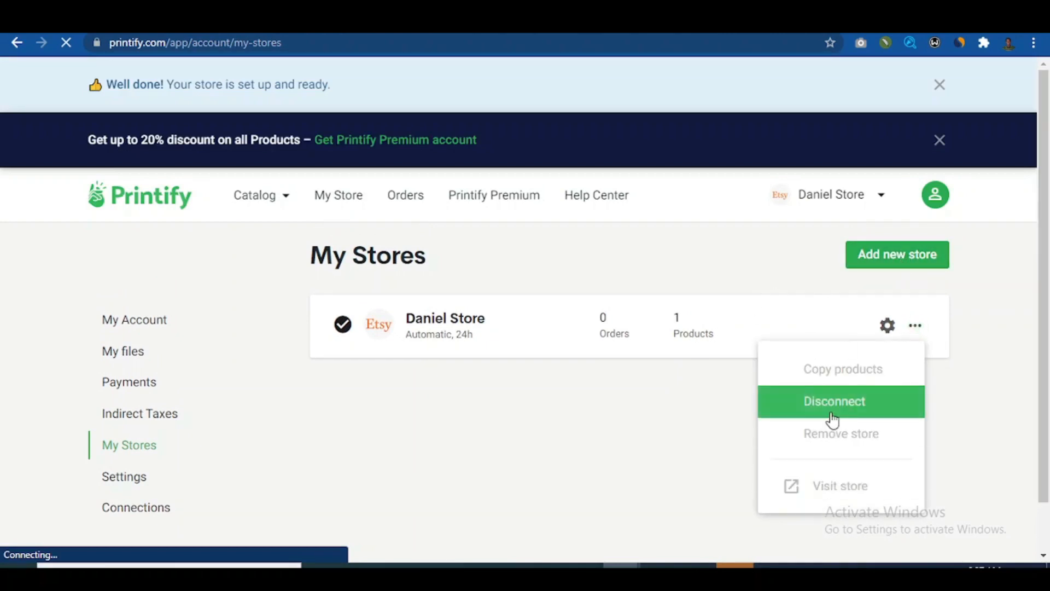
click(517, 419)
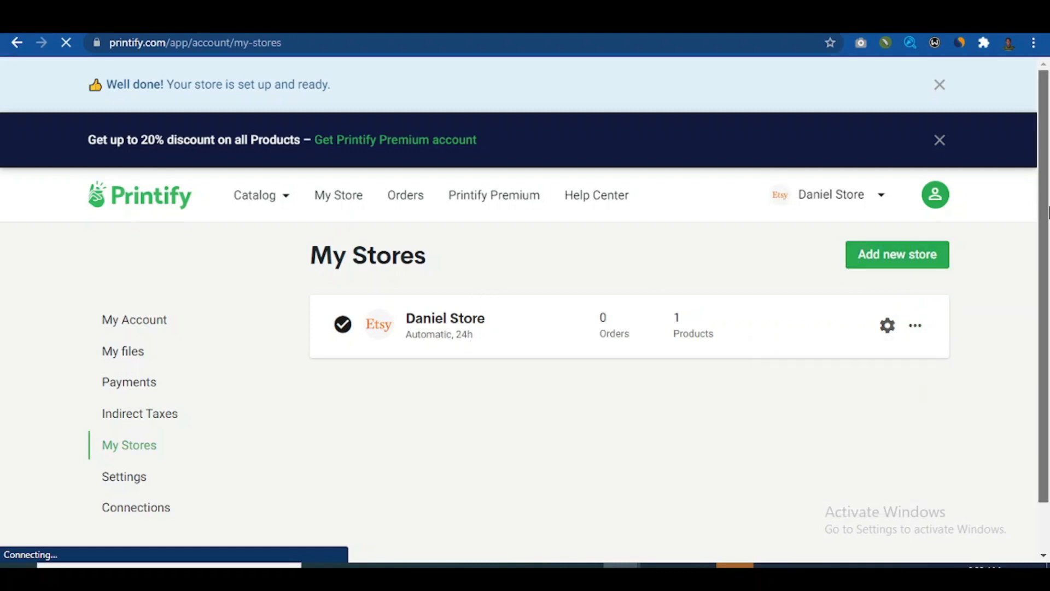
drag(1046, 210, 1048, 248)
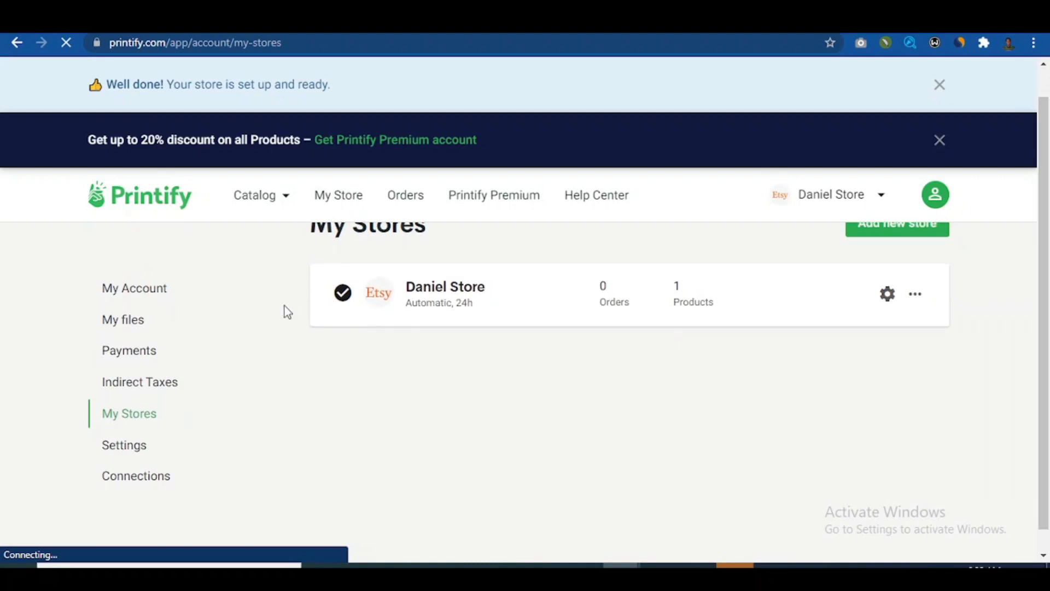
- Open the account's Payments page and examine the balance and the credit/debit card and PayPal funding options
click(140, 354)
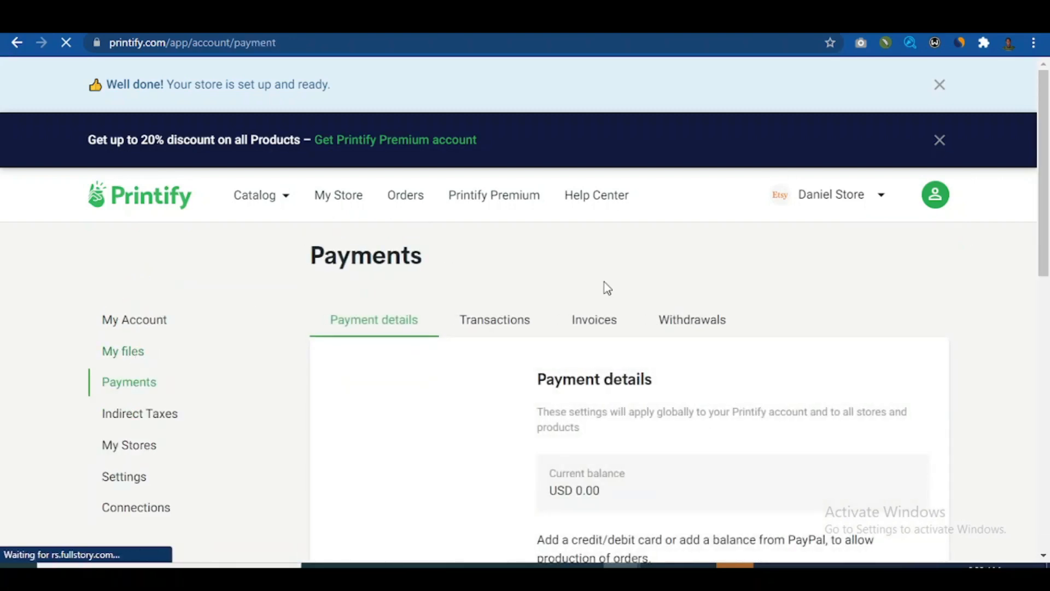
scroll(1049, 205, down, 2)
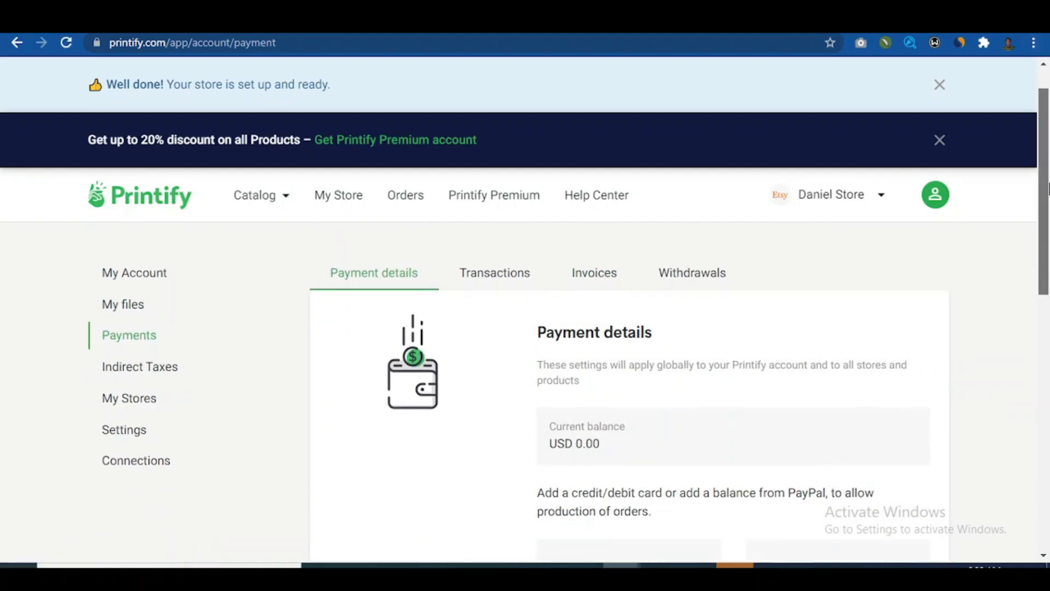
scroll(1049, 205, down, 2)
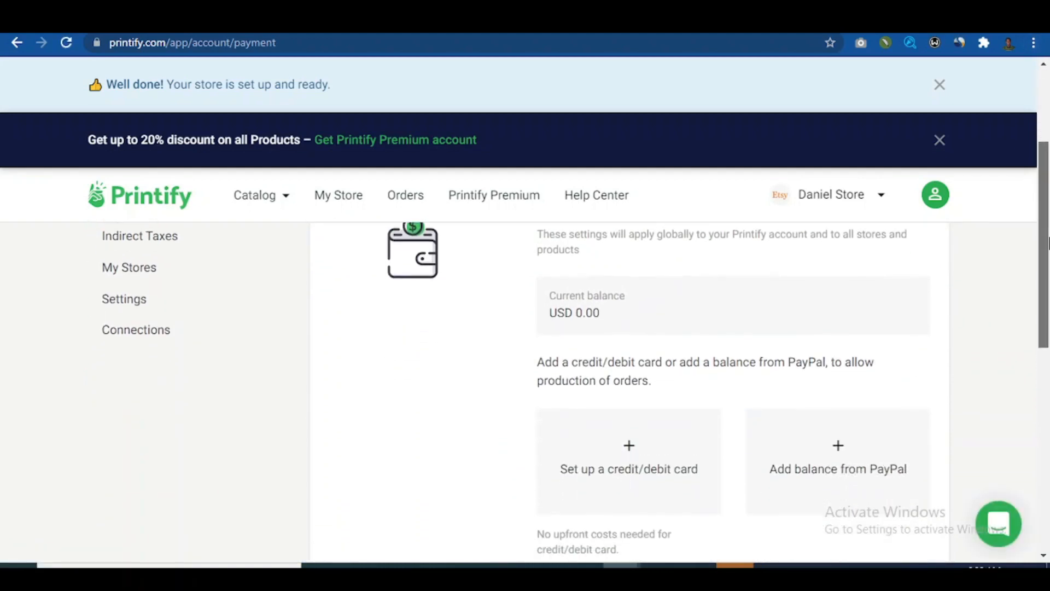
scroll(1048, 175, up, 3)
scroll(1048, 174, up, 1)
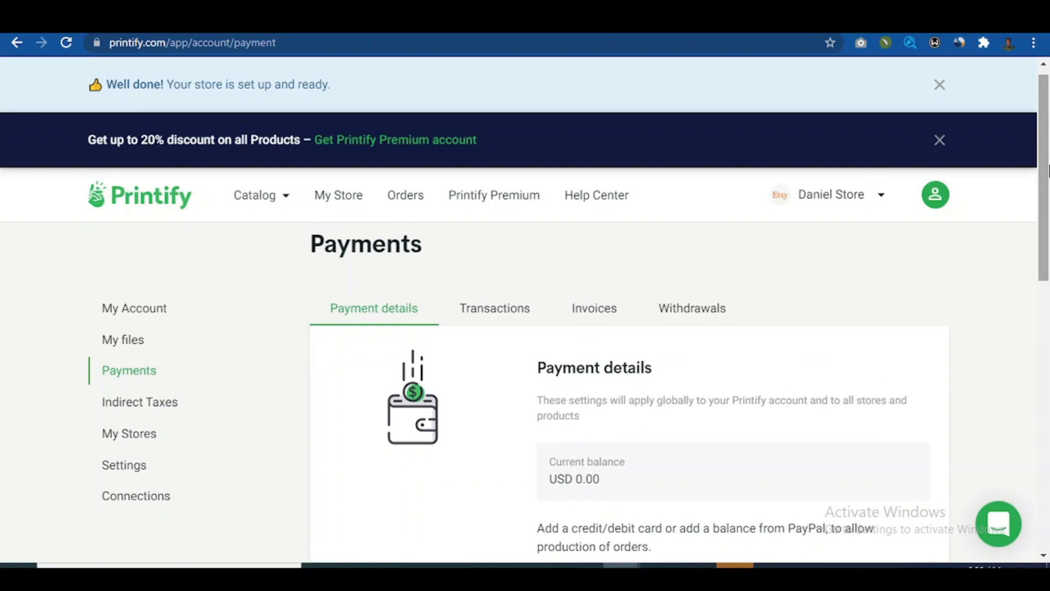
scroll(1049, 171, down, 1)
scroll(1049, 185, down, 2)
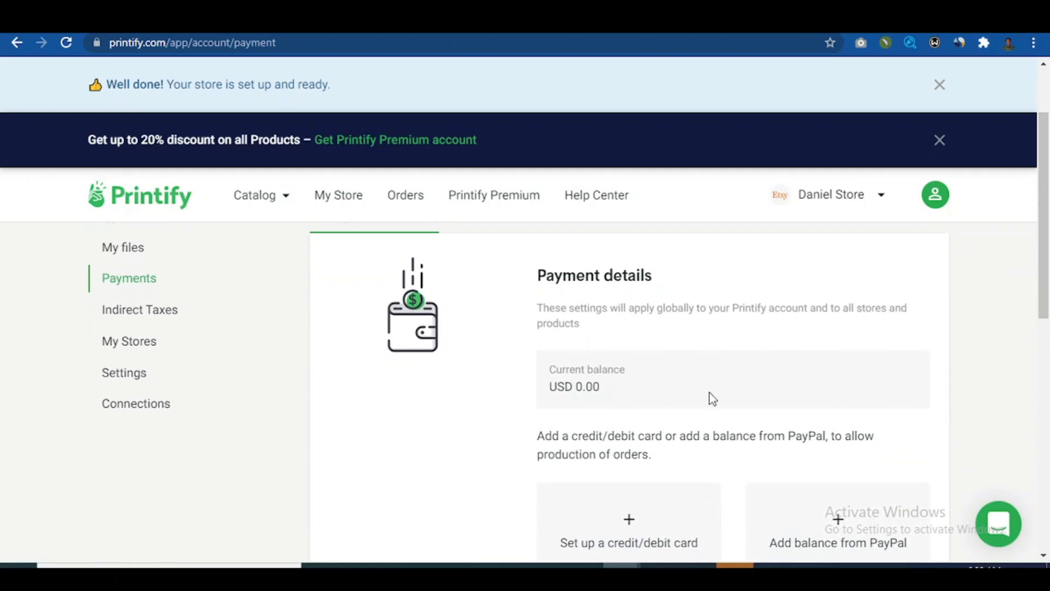
scroll(1048, 295, down, 3)
scroll(1048, 295, down, 4)
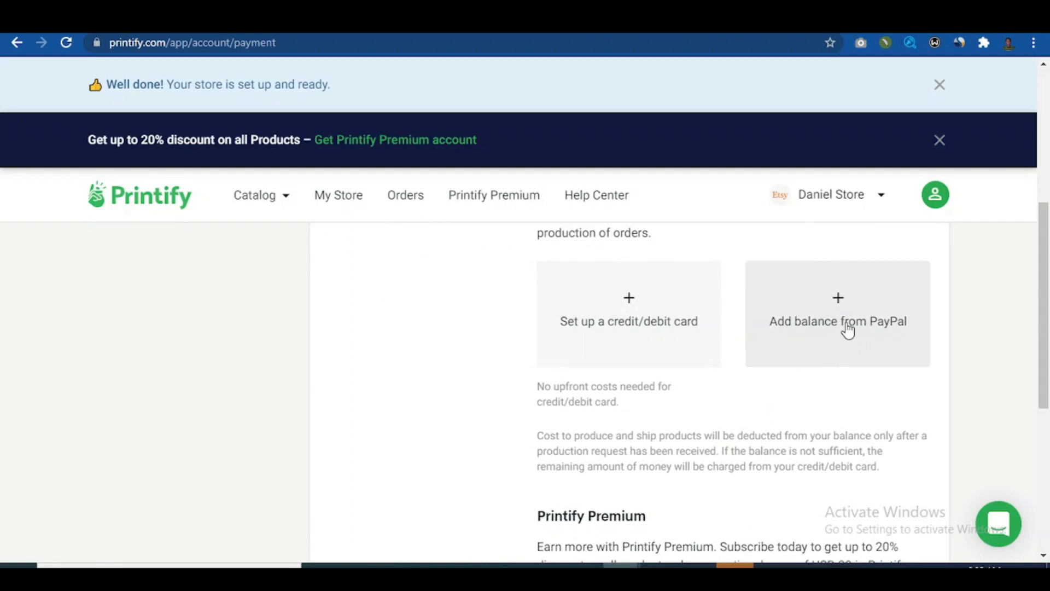
- Review the Printify Premium and Coupons sections of the payment details, then return to the beginning of the page
scroll(1048, 391, down, 4)
drag(1048, 391, 1049, 475)
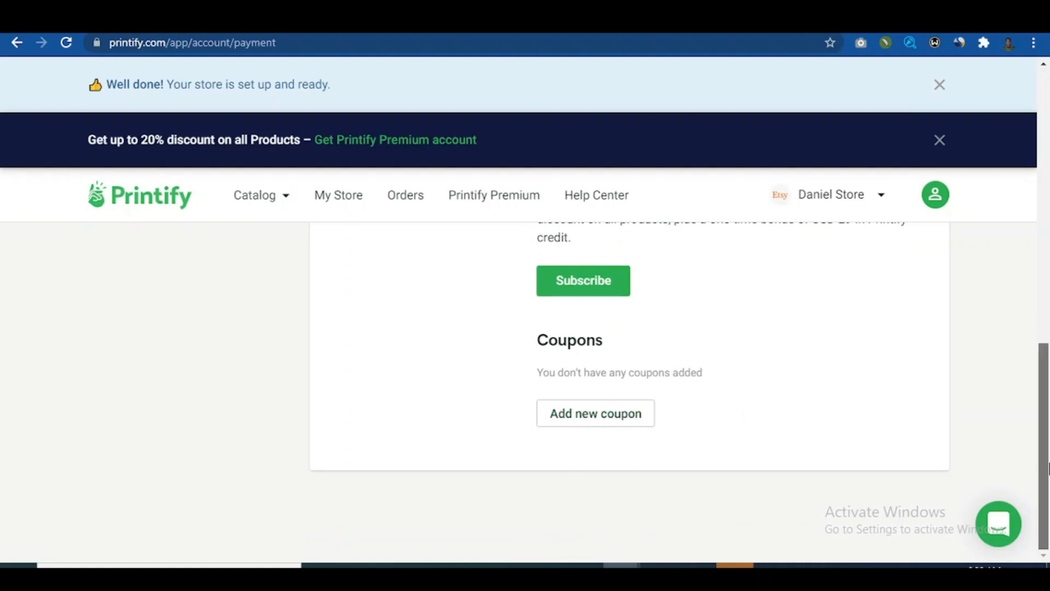
drag(1048, 464, 1048, 457)
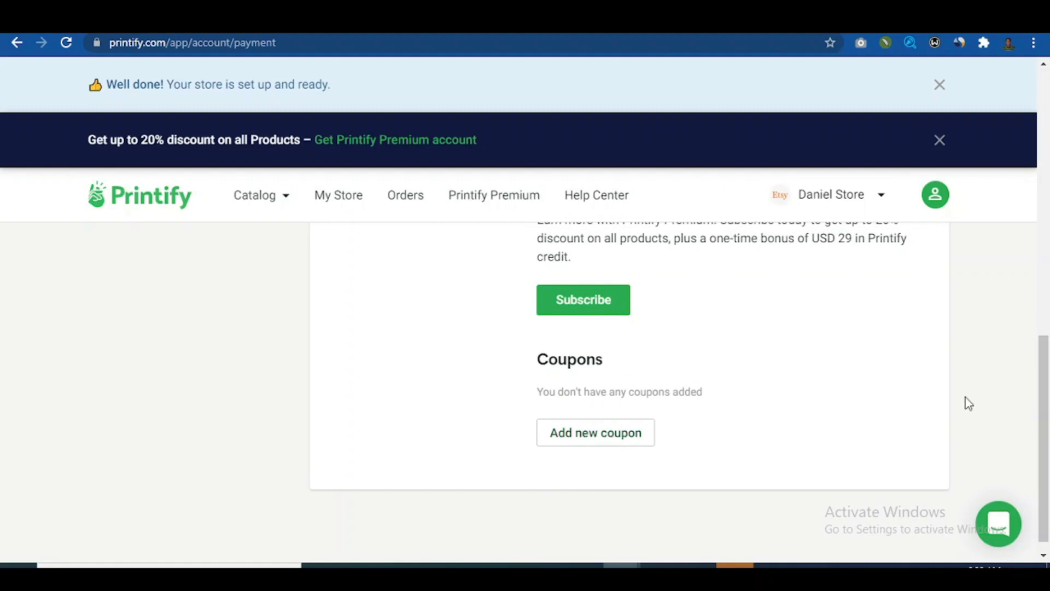
drag(1044, 350, 1047, 237)
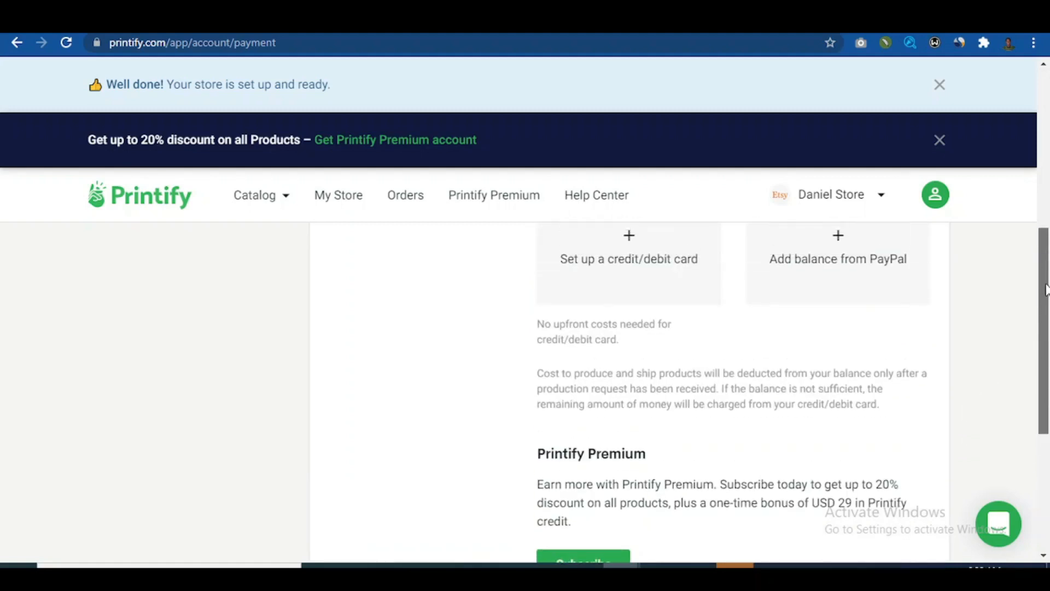
drag(1047, 288, 1043, 193)
drag(1048, 235, 1047, 159)
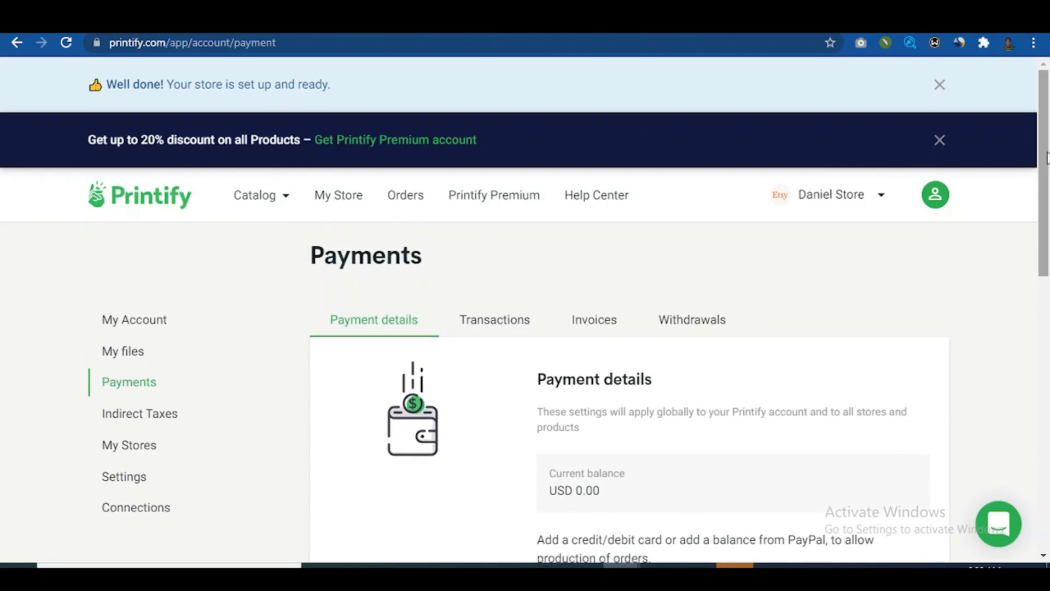